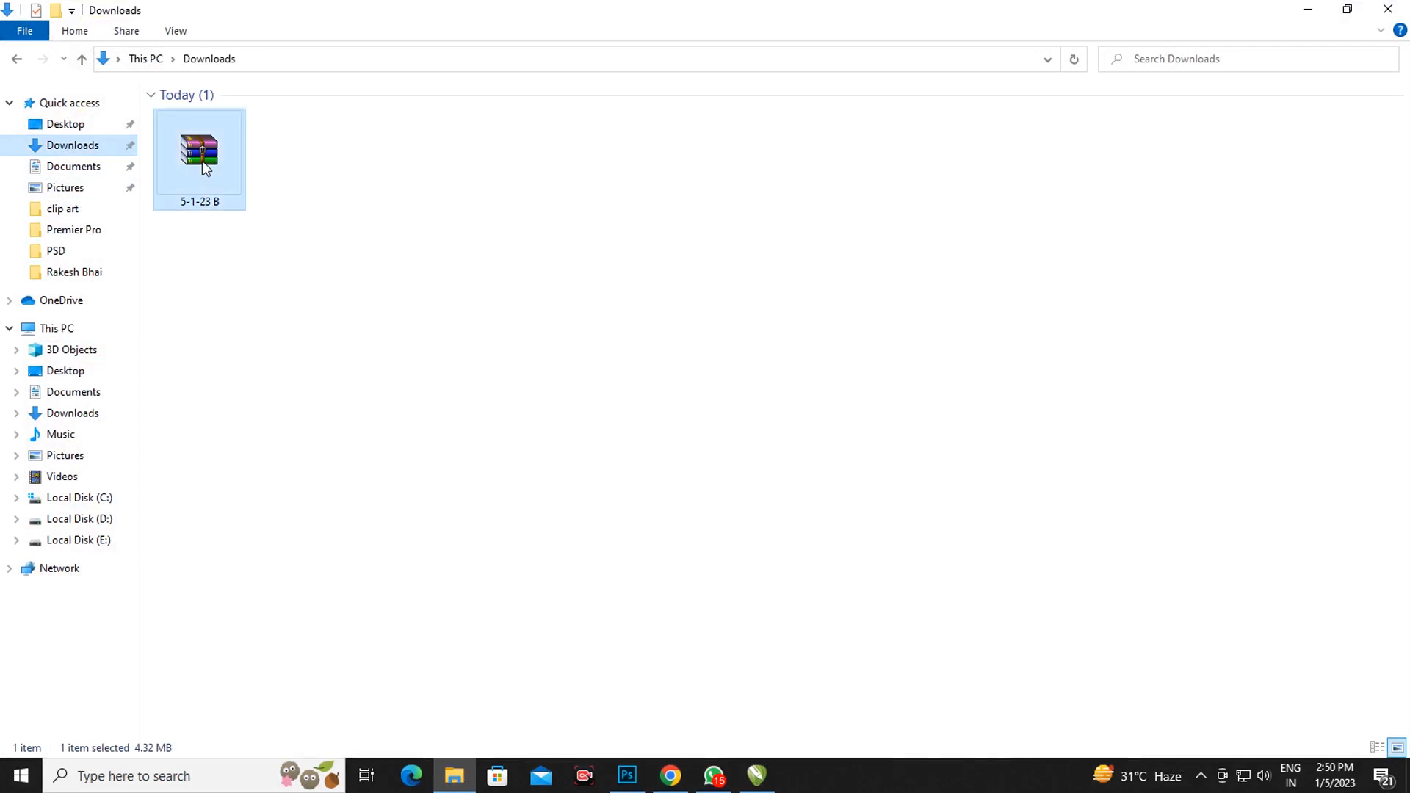
Step: Extract the 5-1-23 B archive into the Downloads folder, entering the archive password
right_click(202, 161)
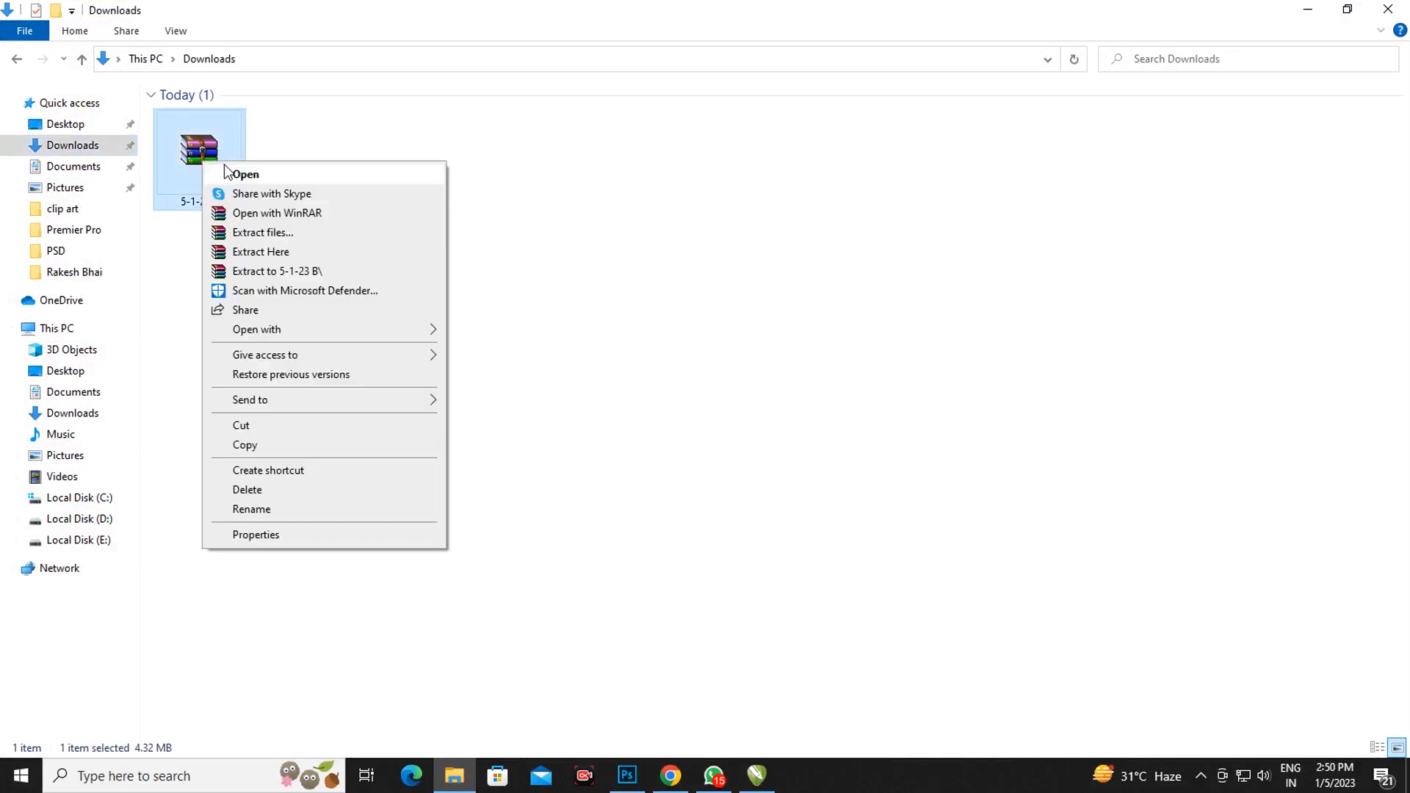
click(261, 251)
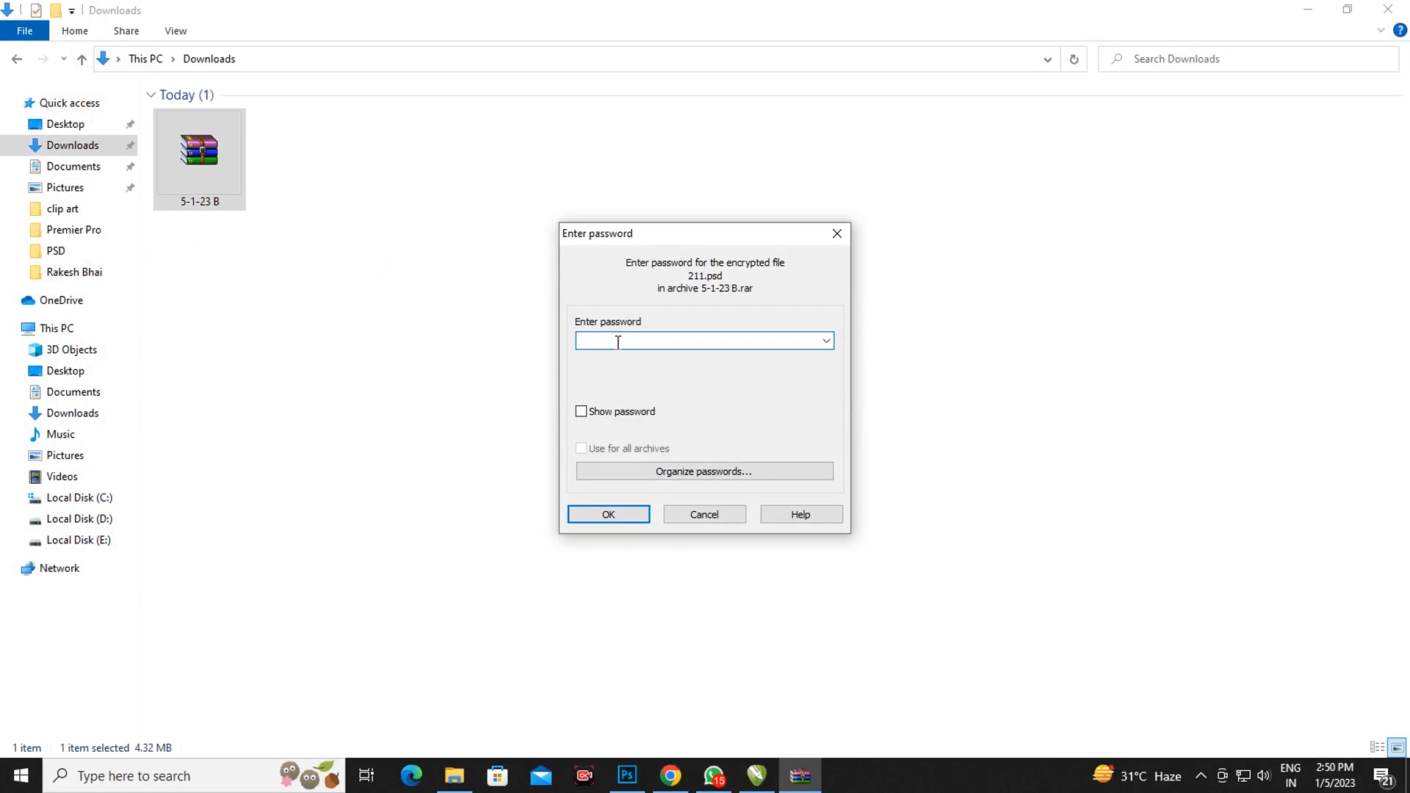
click(616, 514)
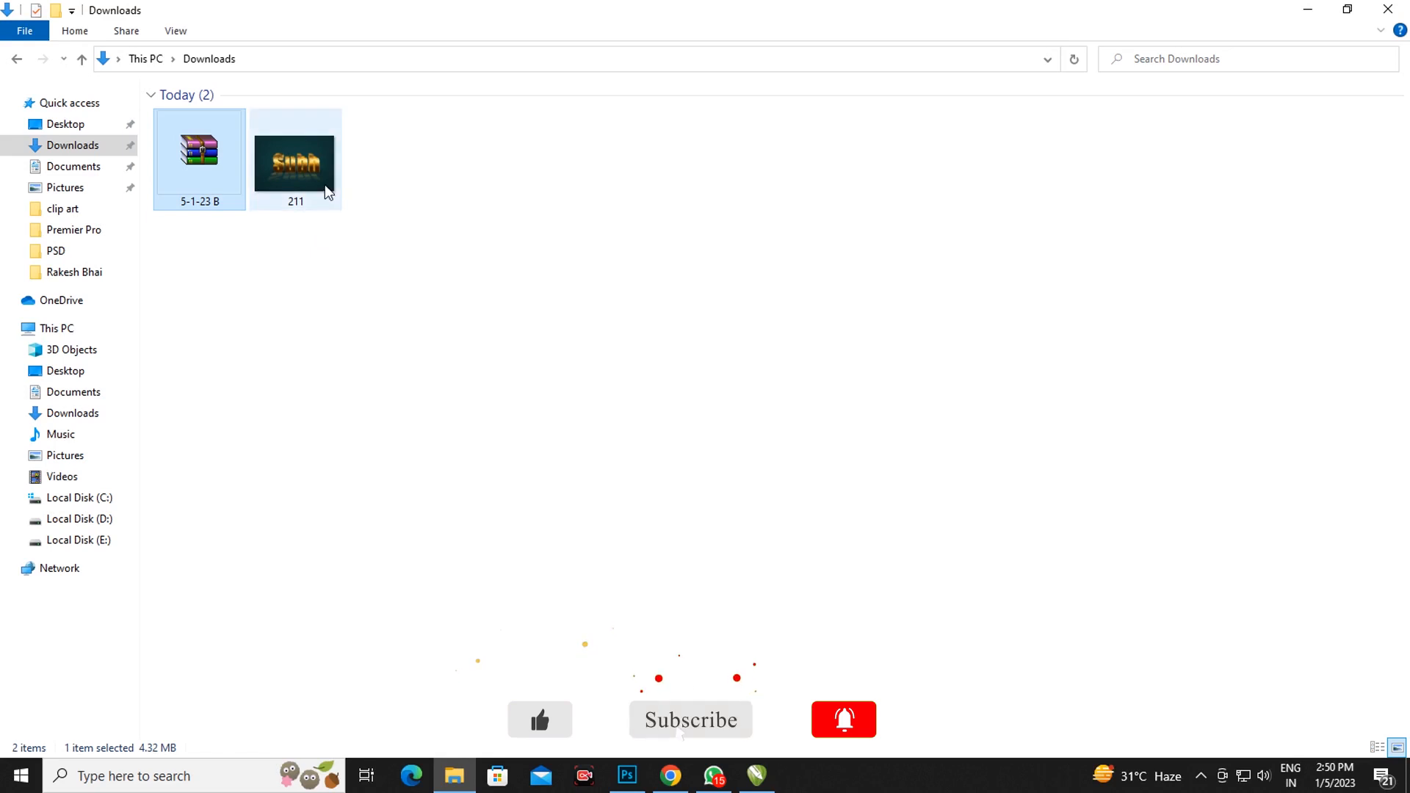
Step: Open the extracted 211 file in Photoshop and open the contents of its "Your Text Replace Here" smart object
drag(324, 188, 642, 492)
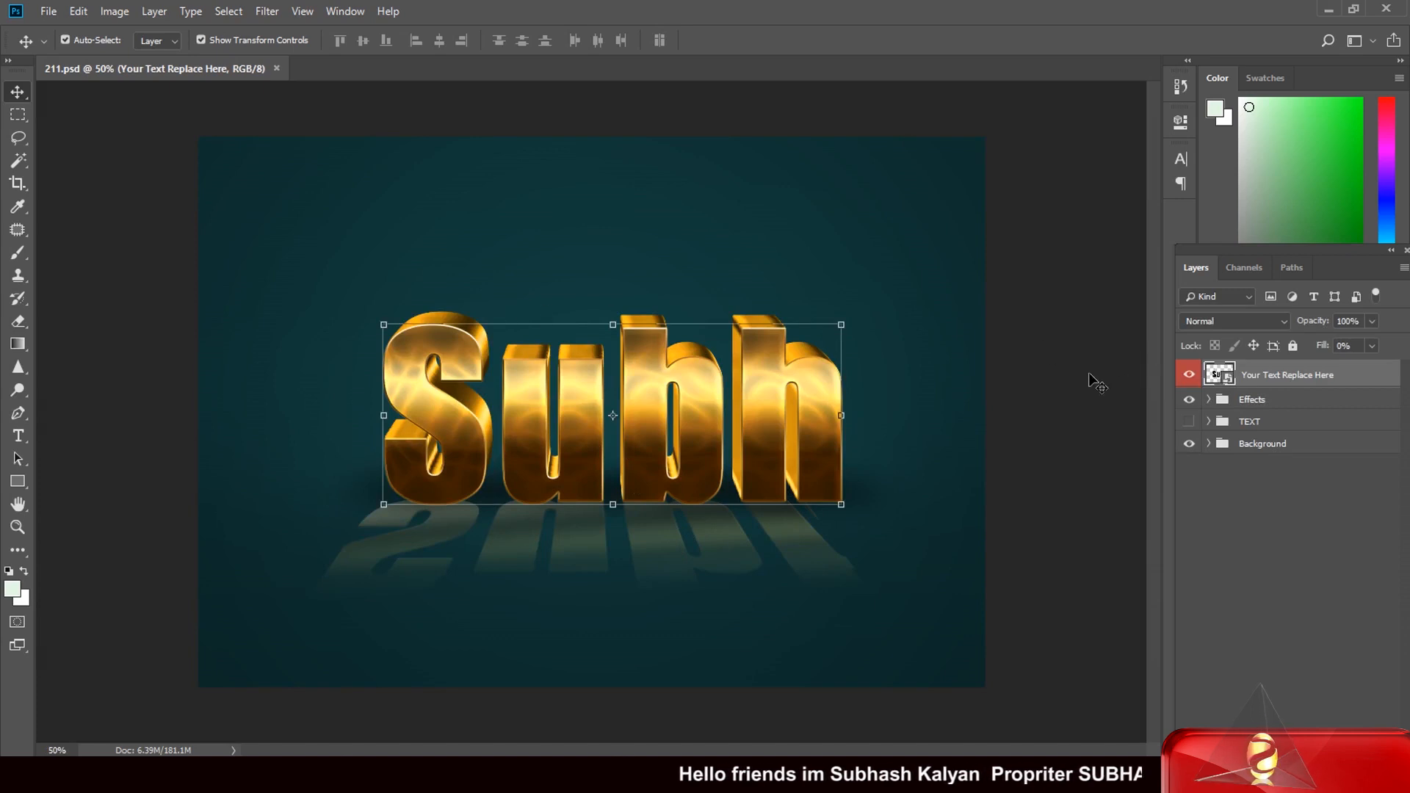
double_click(1221, 376)
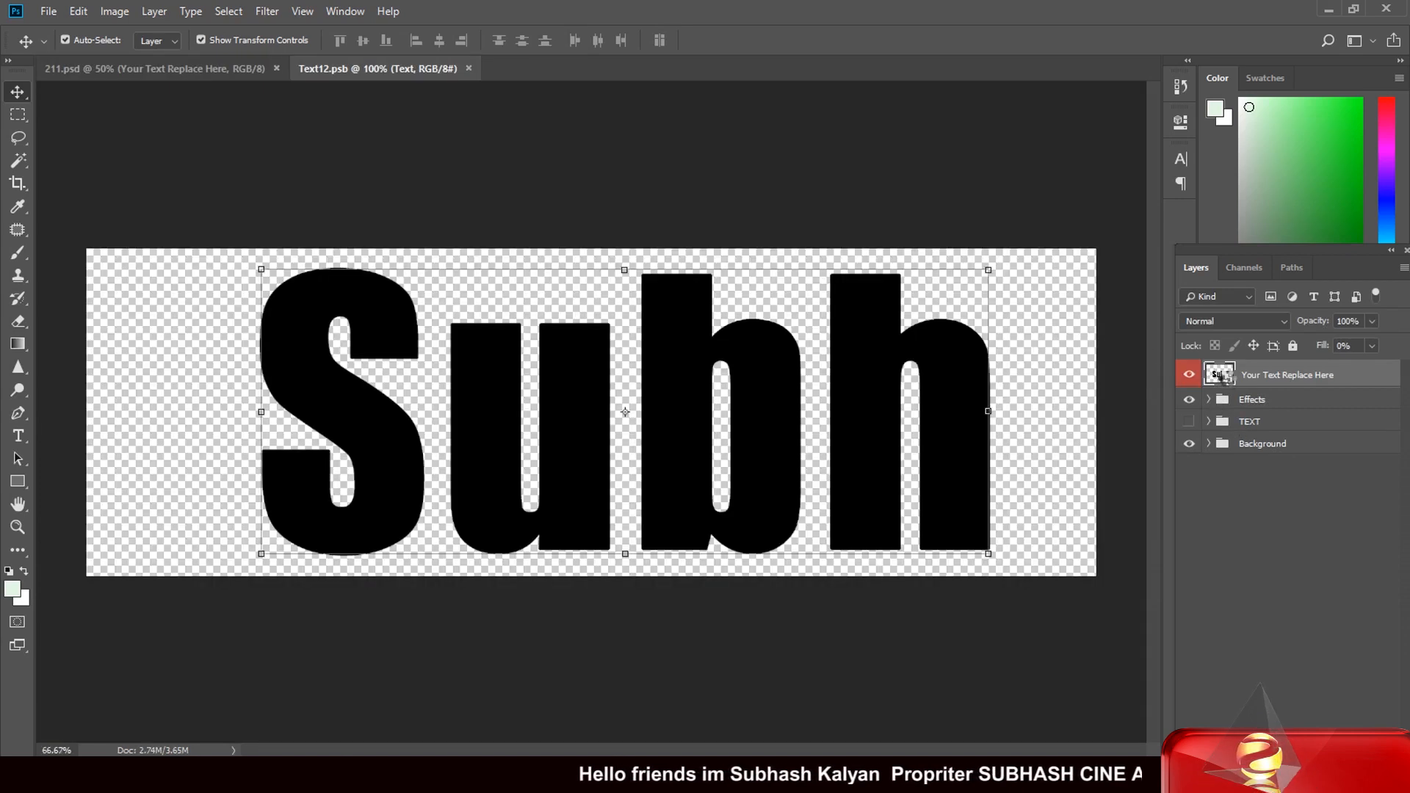
Step: Replace the wording of the Text layer with "GOLD" and commit the edit
double_click(1213, 375)
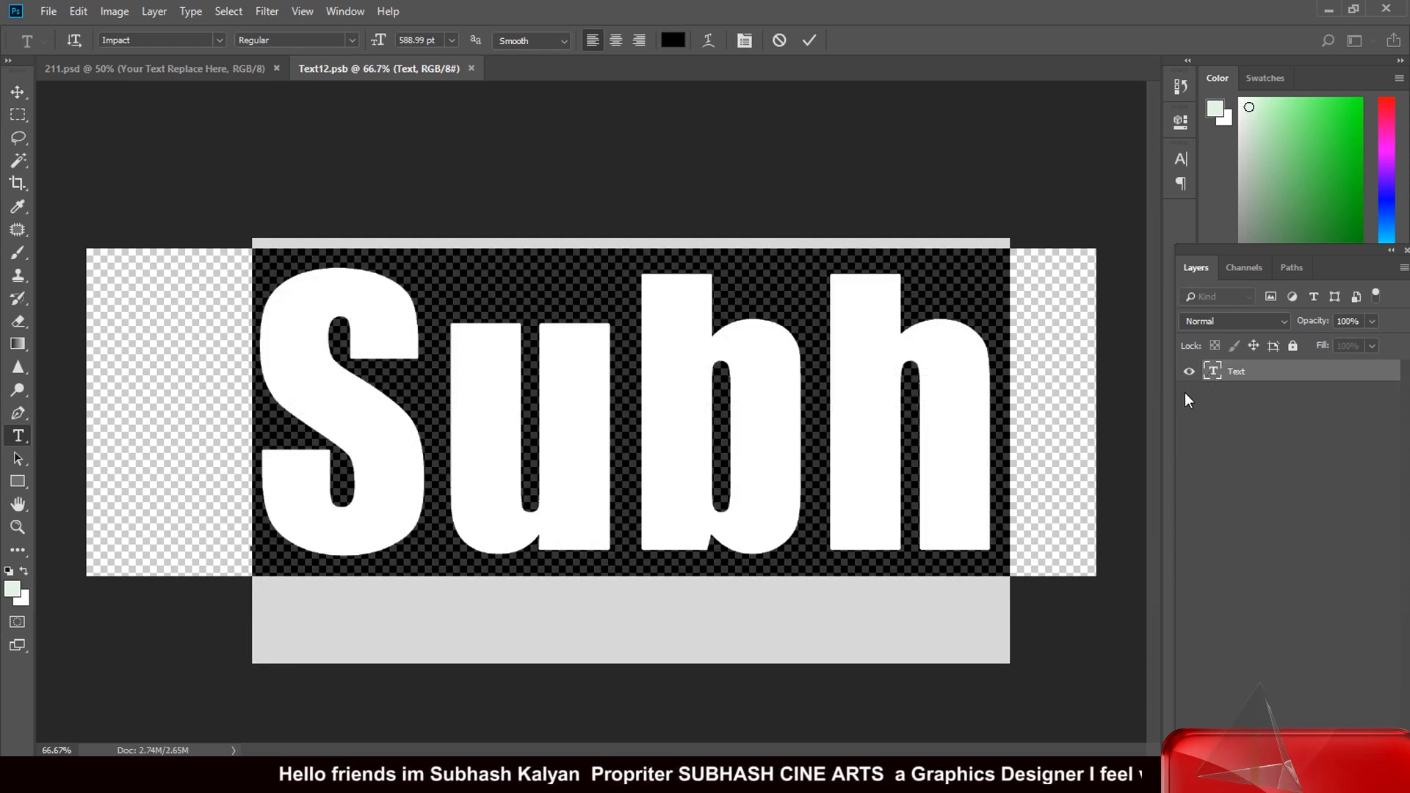
text(GOLD)
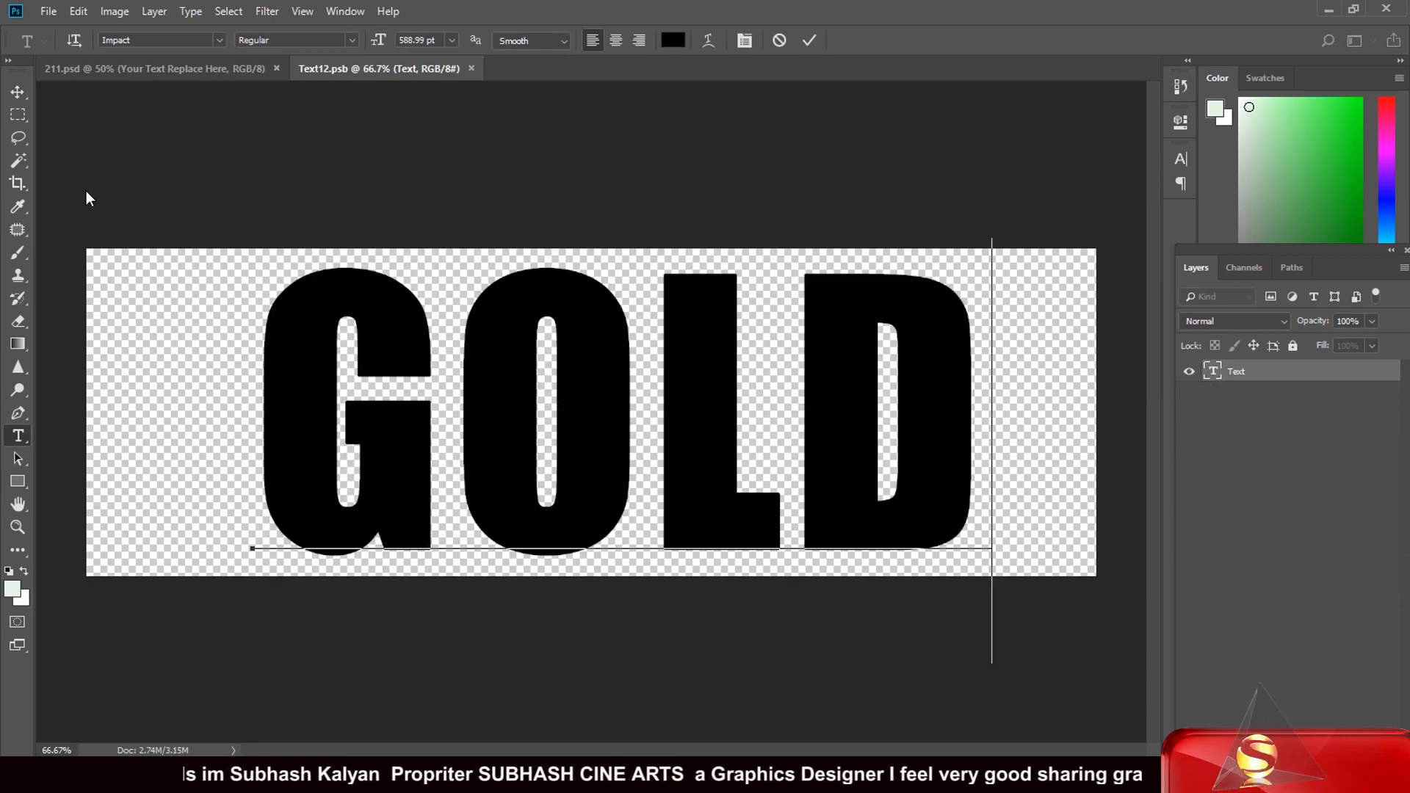
click(21, 90)
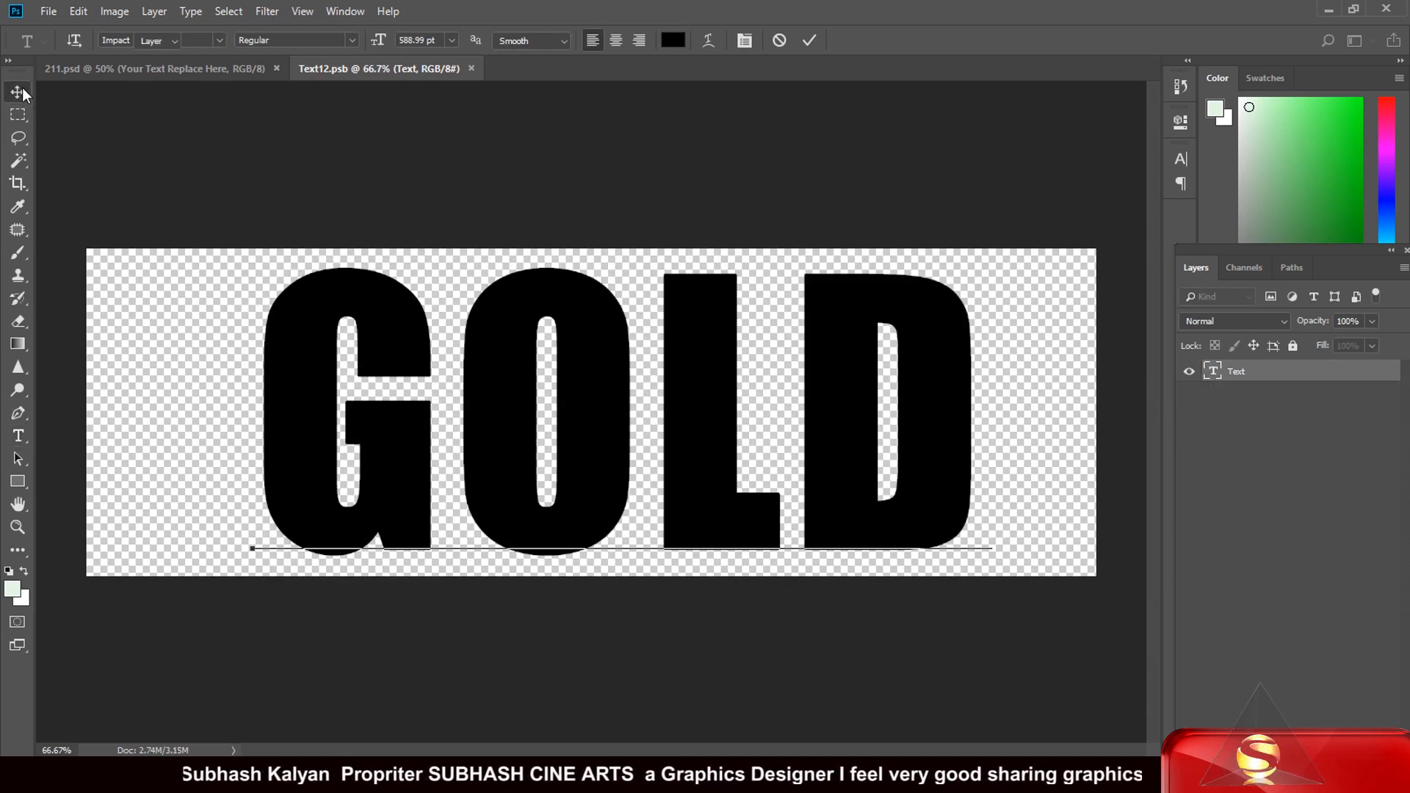
Step: Move the GOLD text about 0.5 in to the left and nudge it slightly upward on its canvas
click(689, 428)
drag(689, 428, 677, 426)
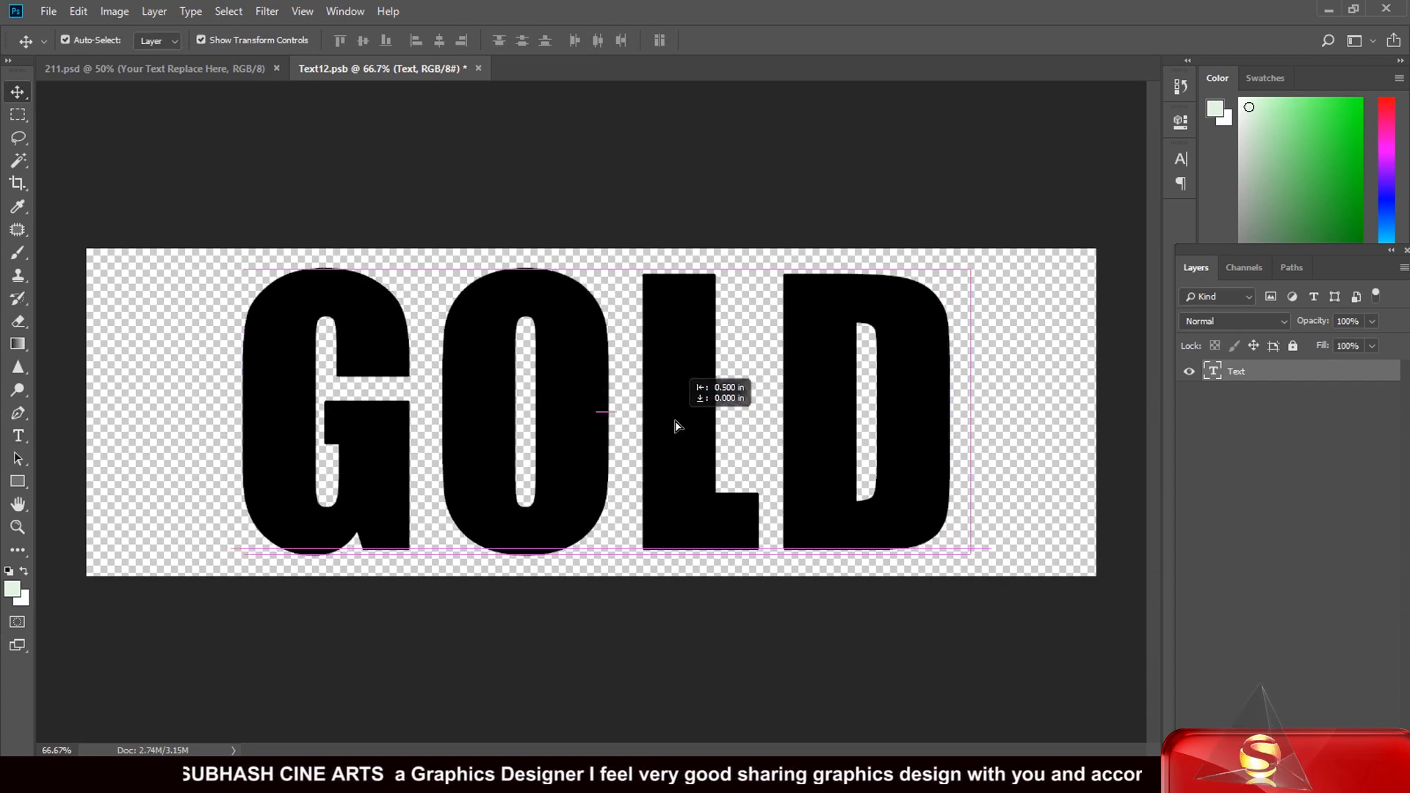
key(shift+Up)
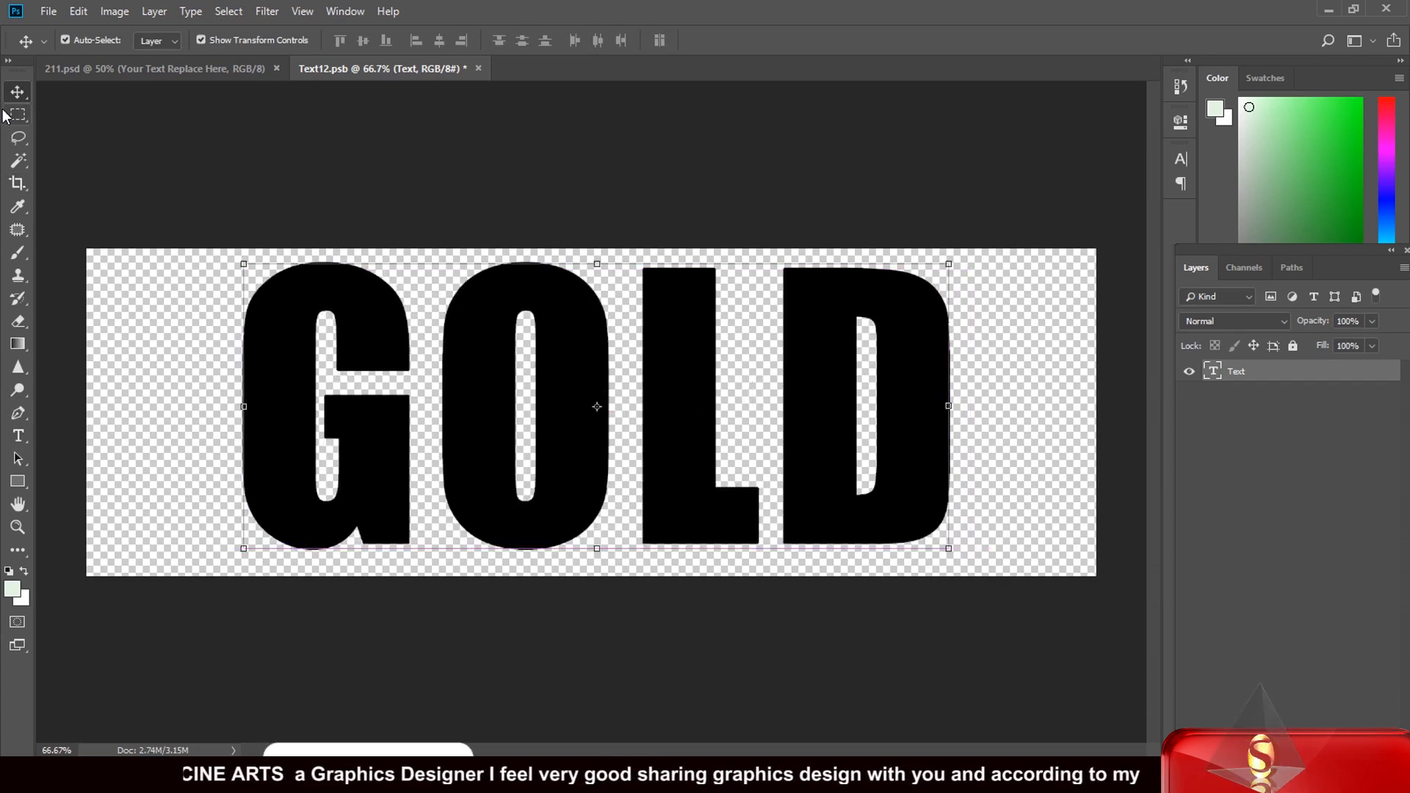
Step: Save the changes to Text12.psb and close it, returning to the 211.psd document
click(478, 68)
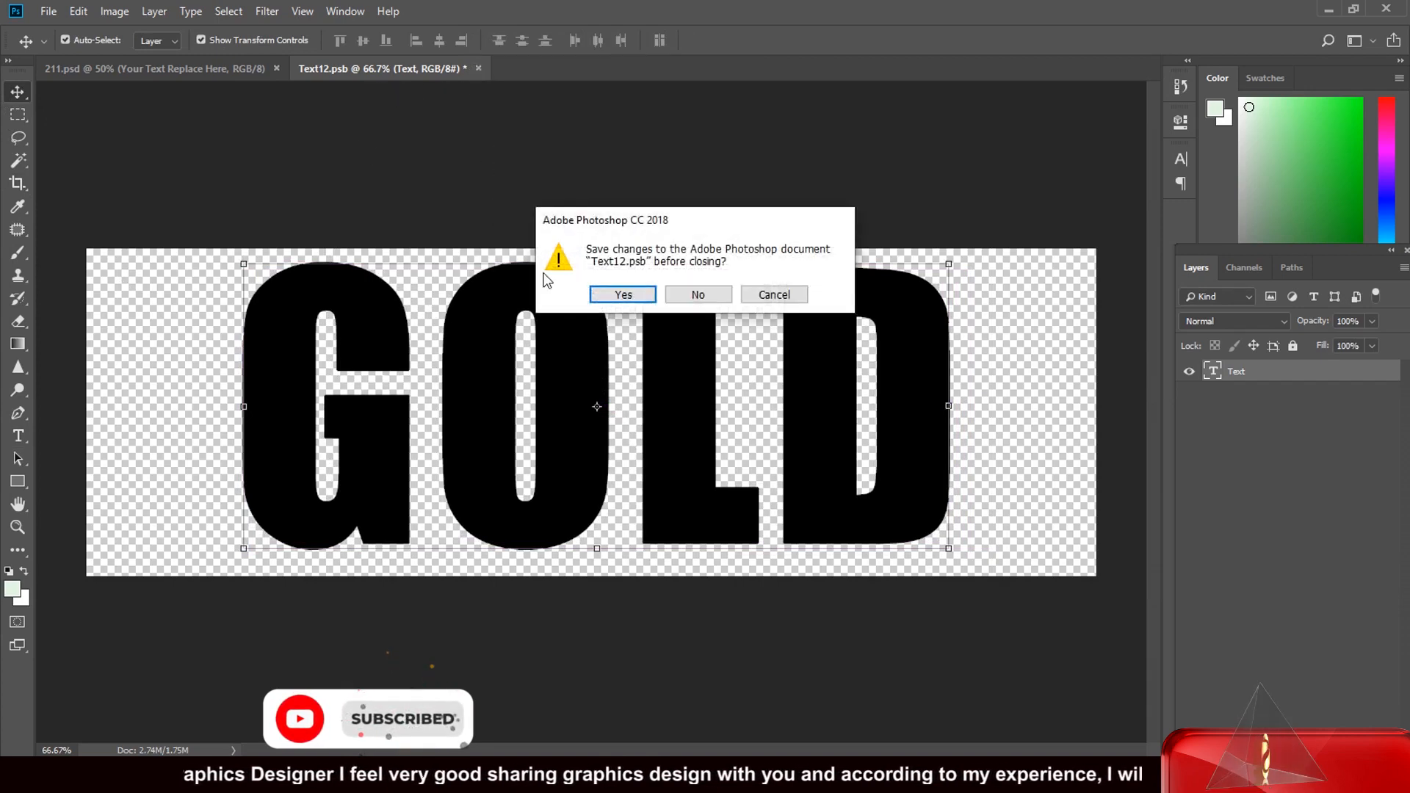
click(622, 294)
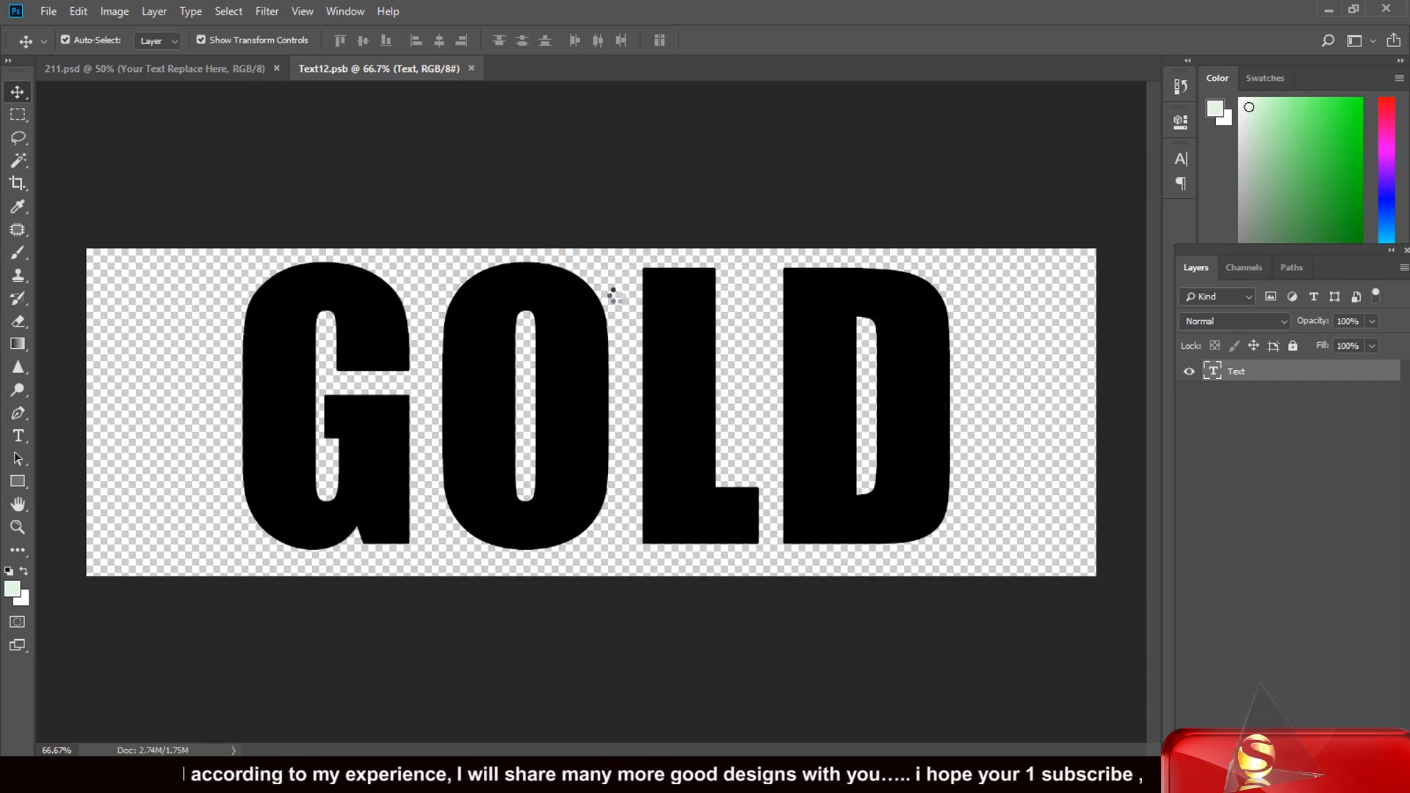
key(ctrl+w)
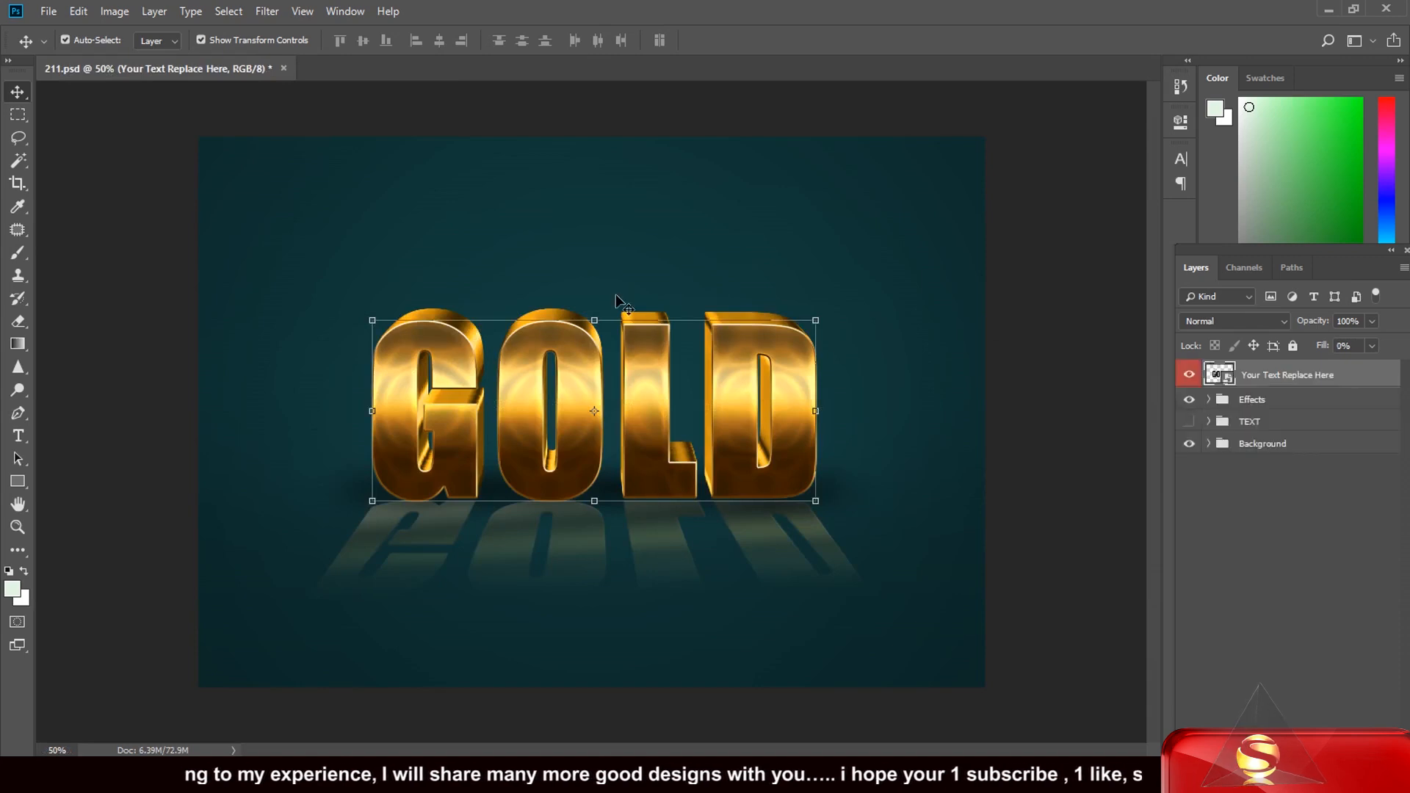
Step: Expand the Effects group and the 3D group inside it to reveal the 3D DEPTH layers
click(1209, 400)
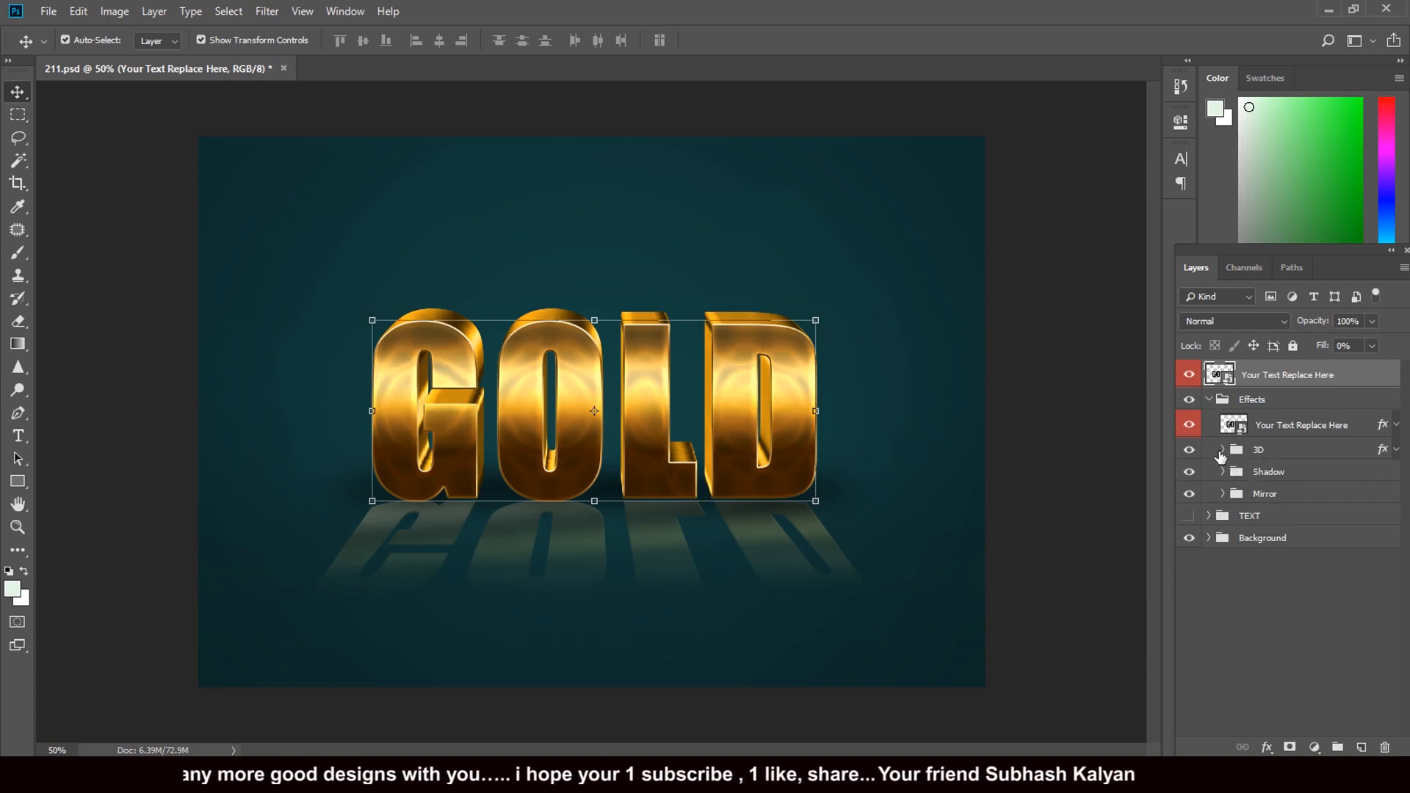
click(1223, 449)
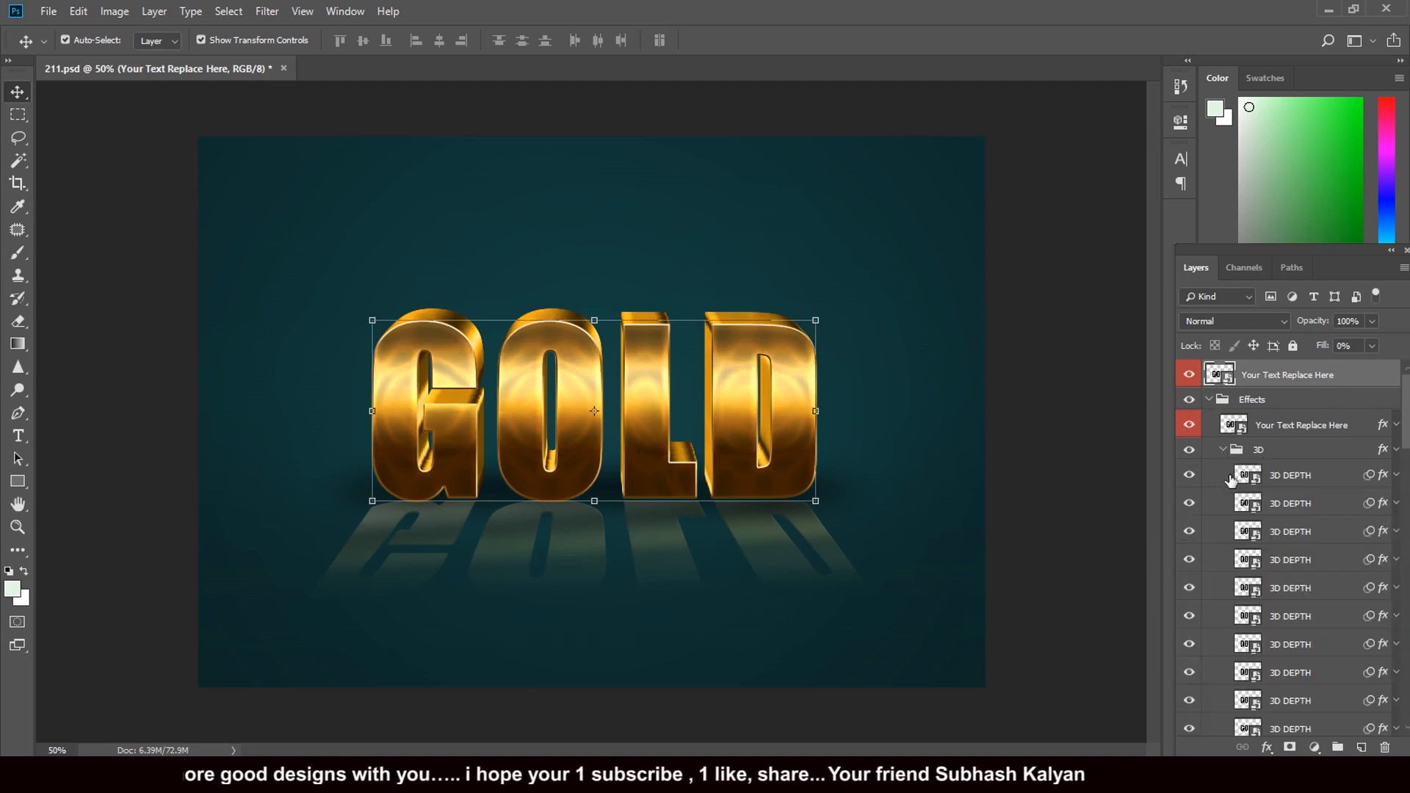
Step: Try switching Color Overlay and Satin off and on in the 3D group's layer style, and cancel the dialog
click(1385, 478)
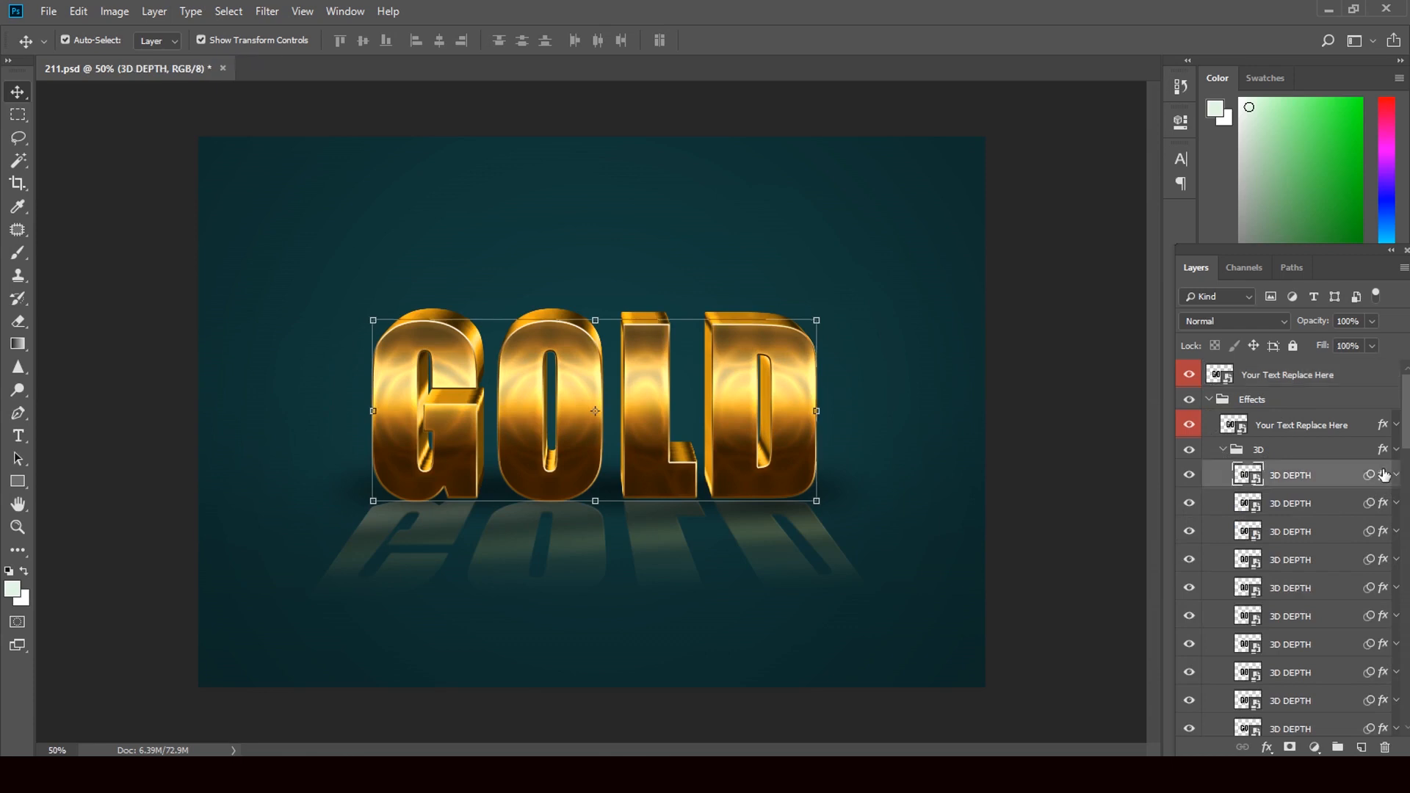
click(1384, 452)
double_click(1384, 451)
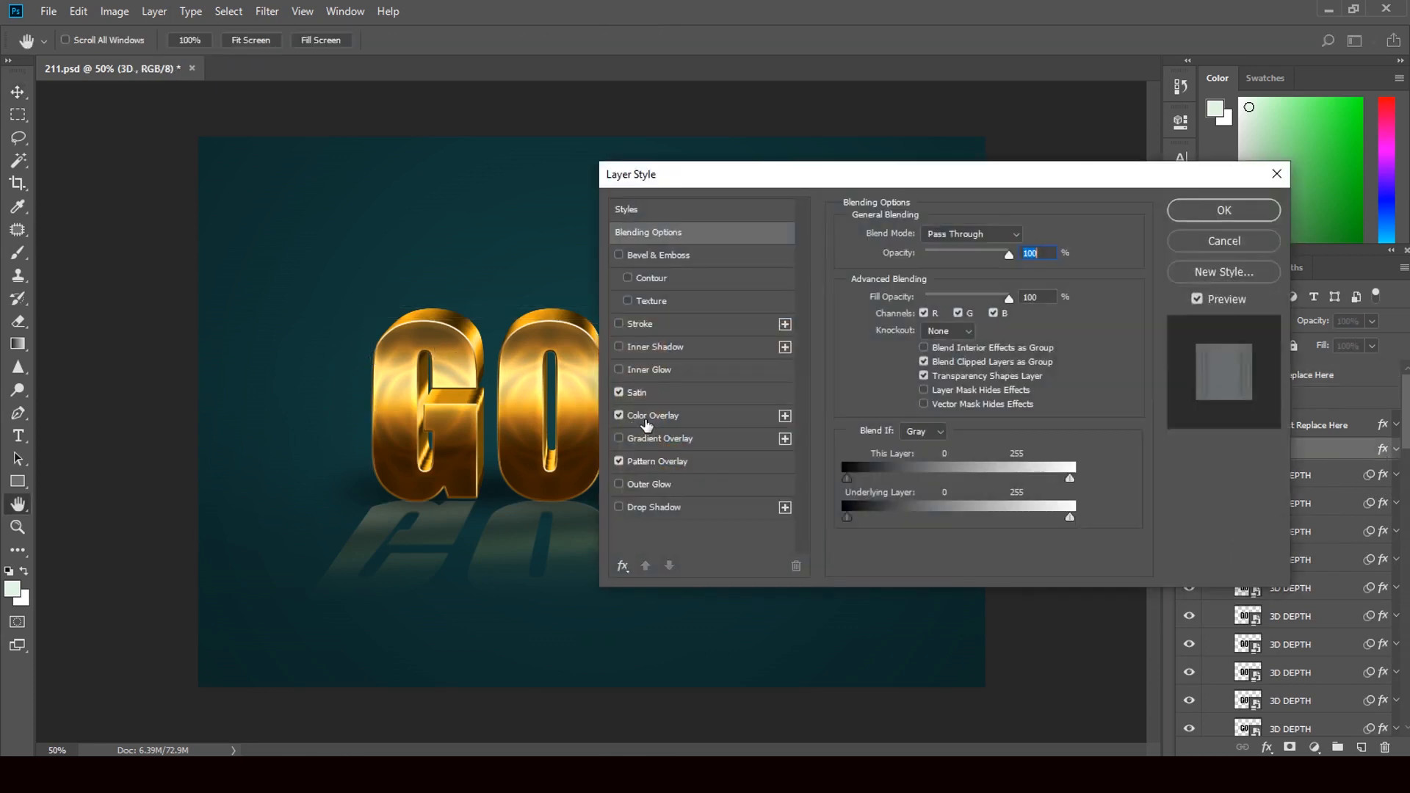
click(619, 417)
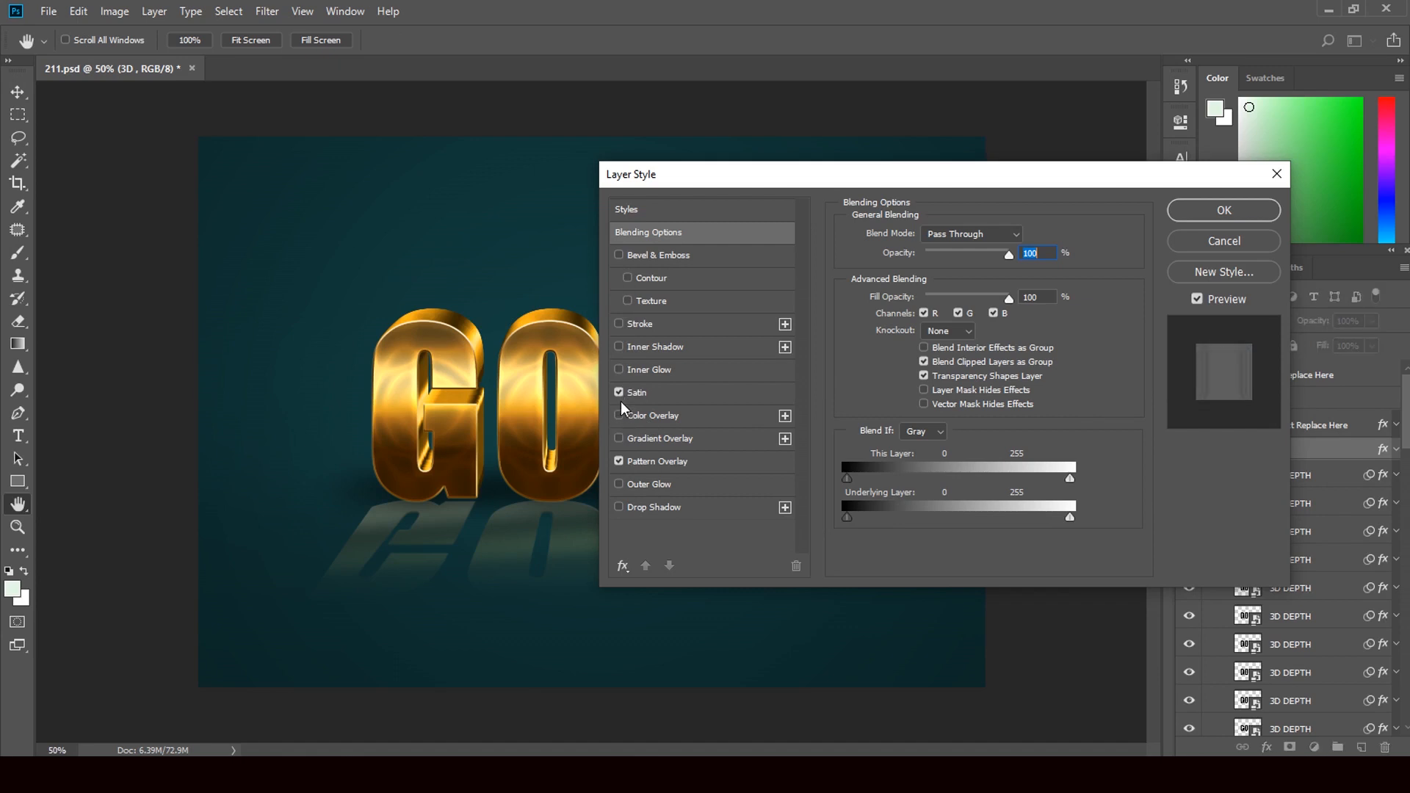
click(619, 393)
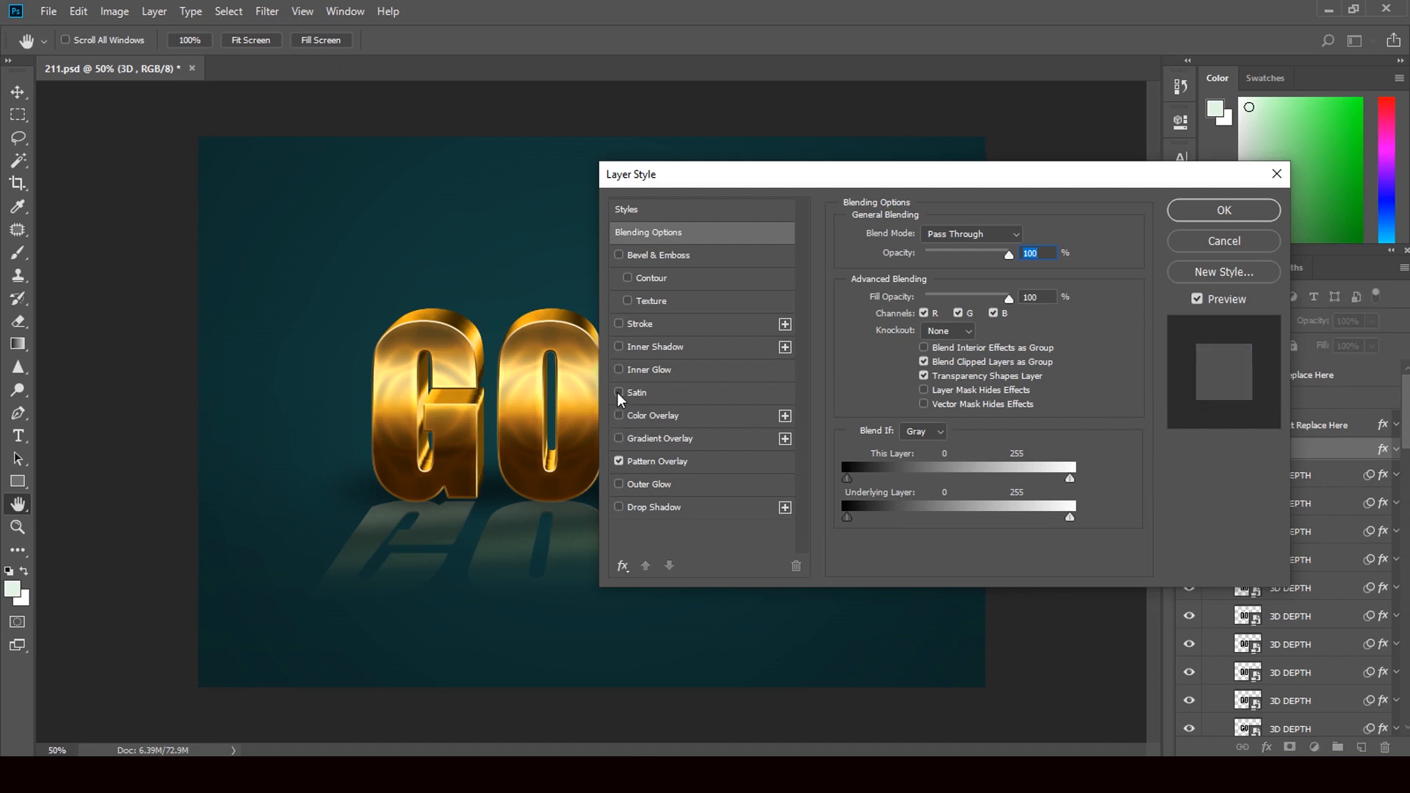
click(619, 393)
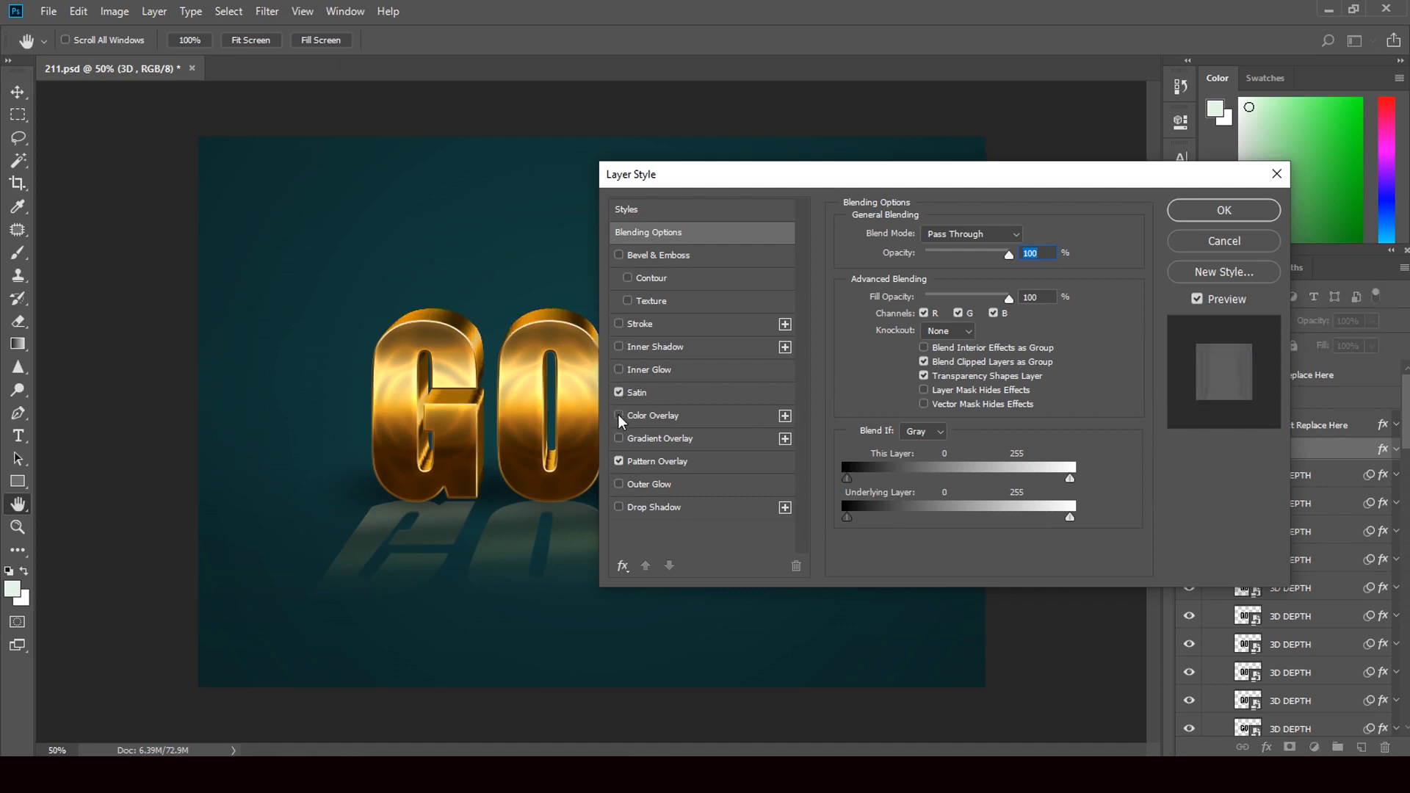
click(619, 417)
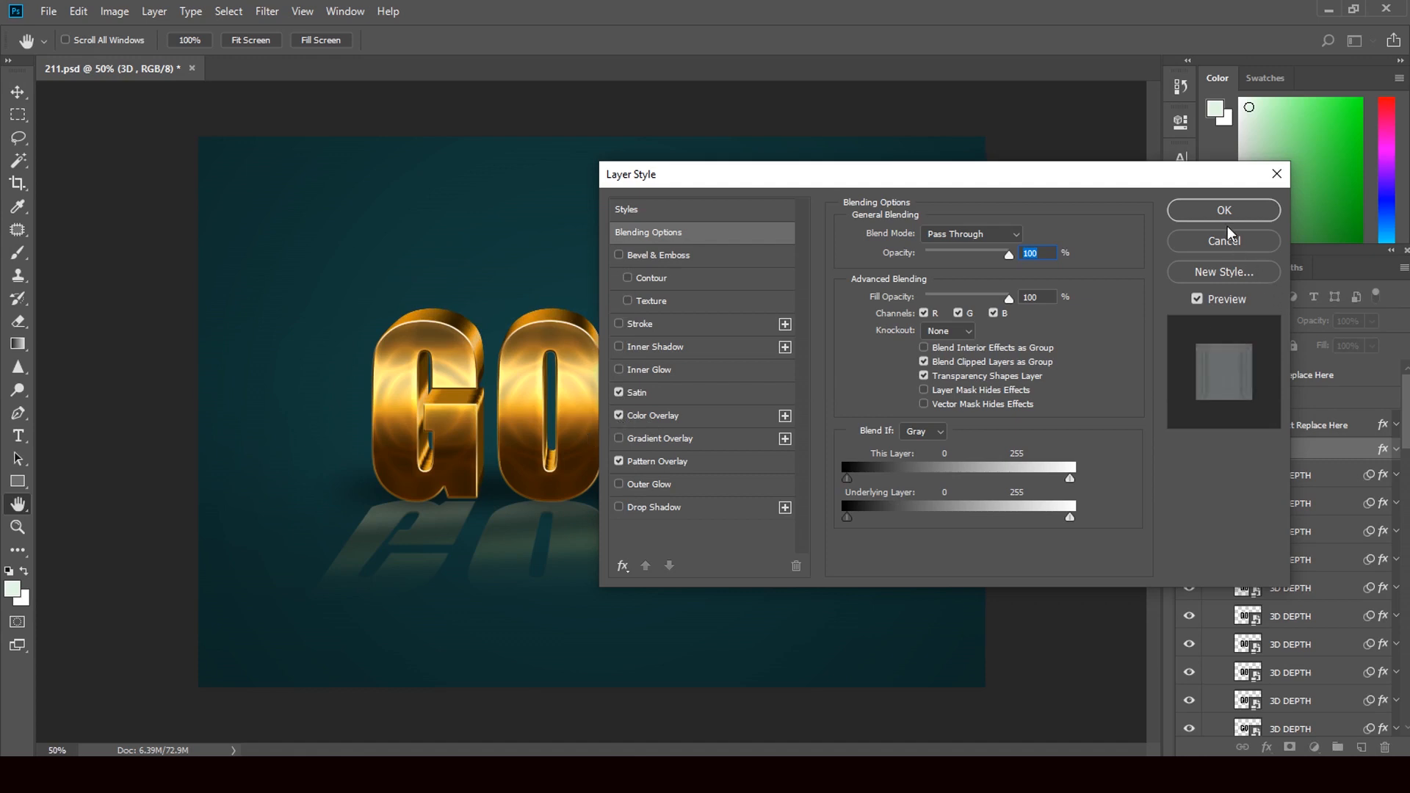
click(1234, 245)
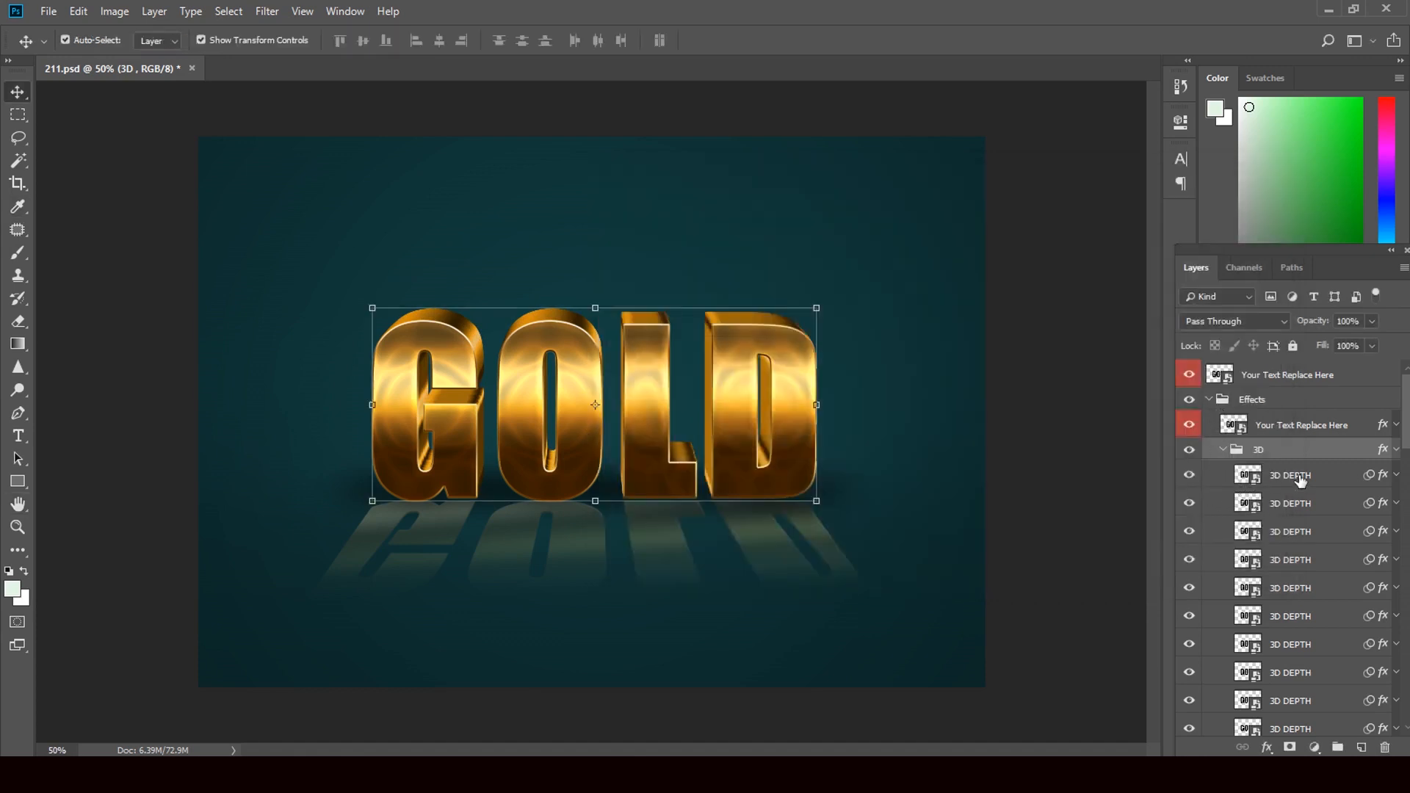
Step: Add a second Stroke effect to the topmost 3D DEPTH layer and set its color to orange f3ac31
double_click(1382, 478)
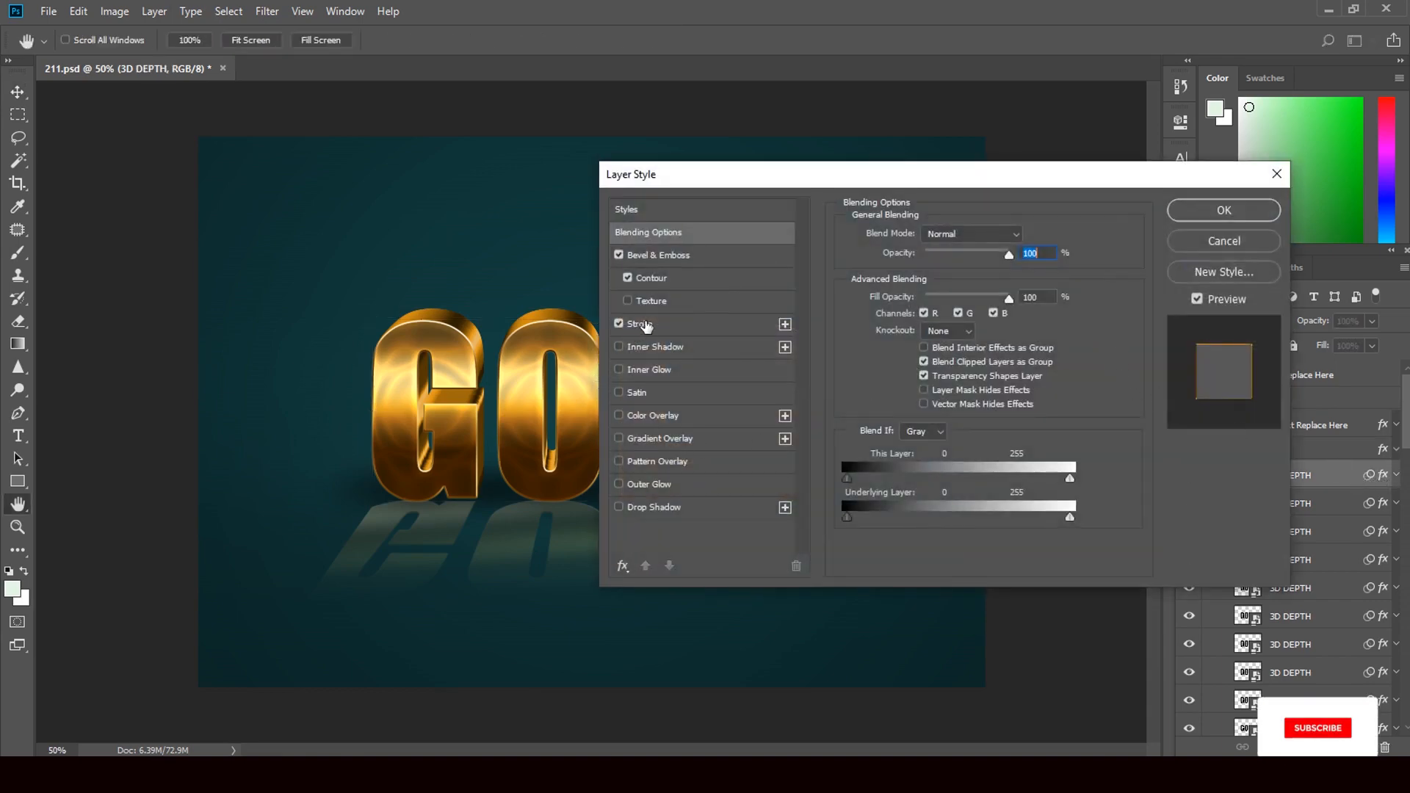
click(785, 325)
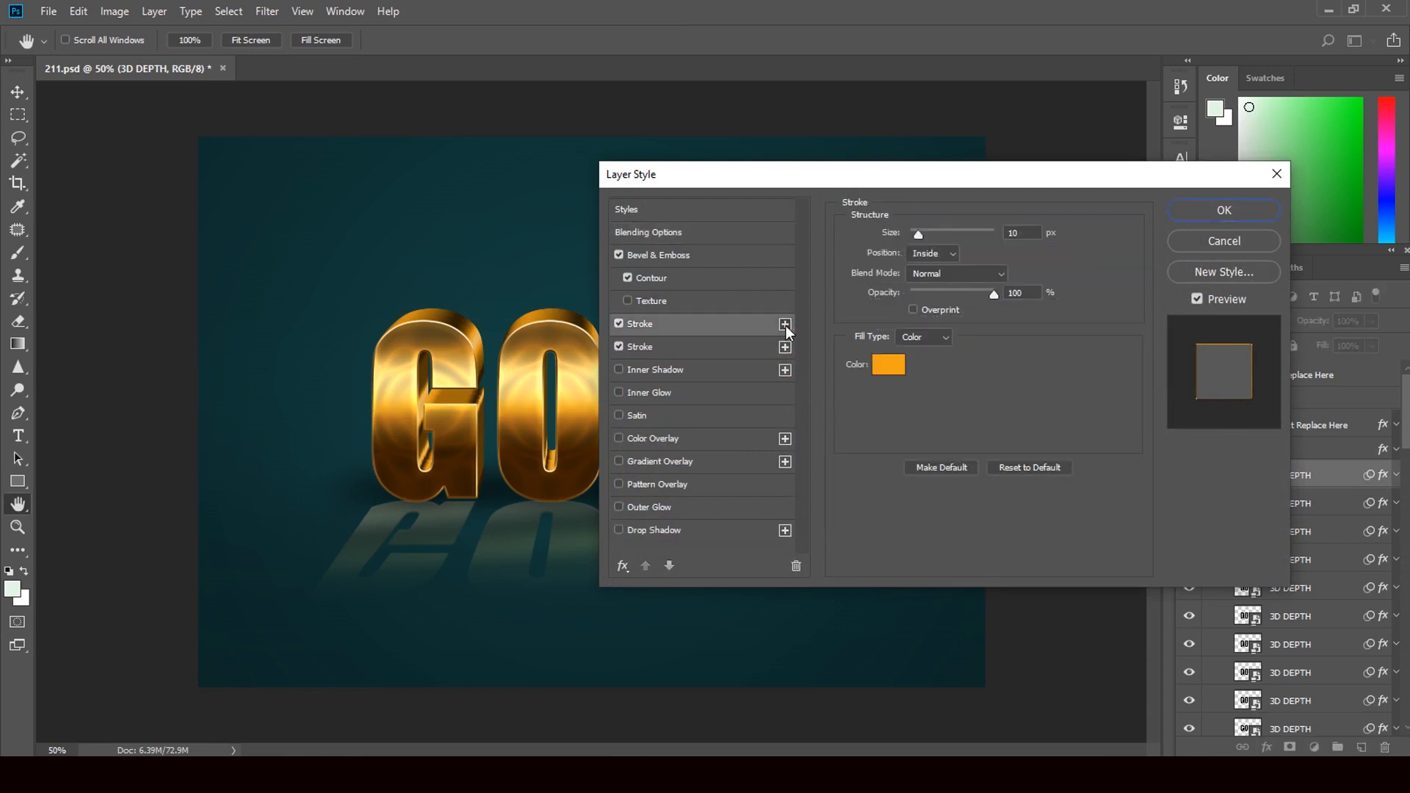
click(896, 360)
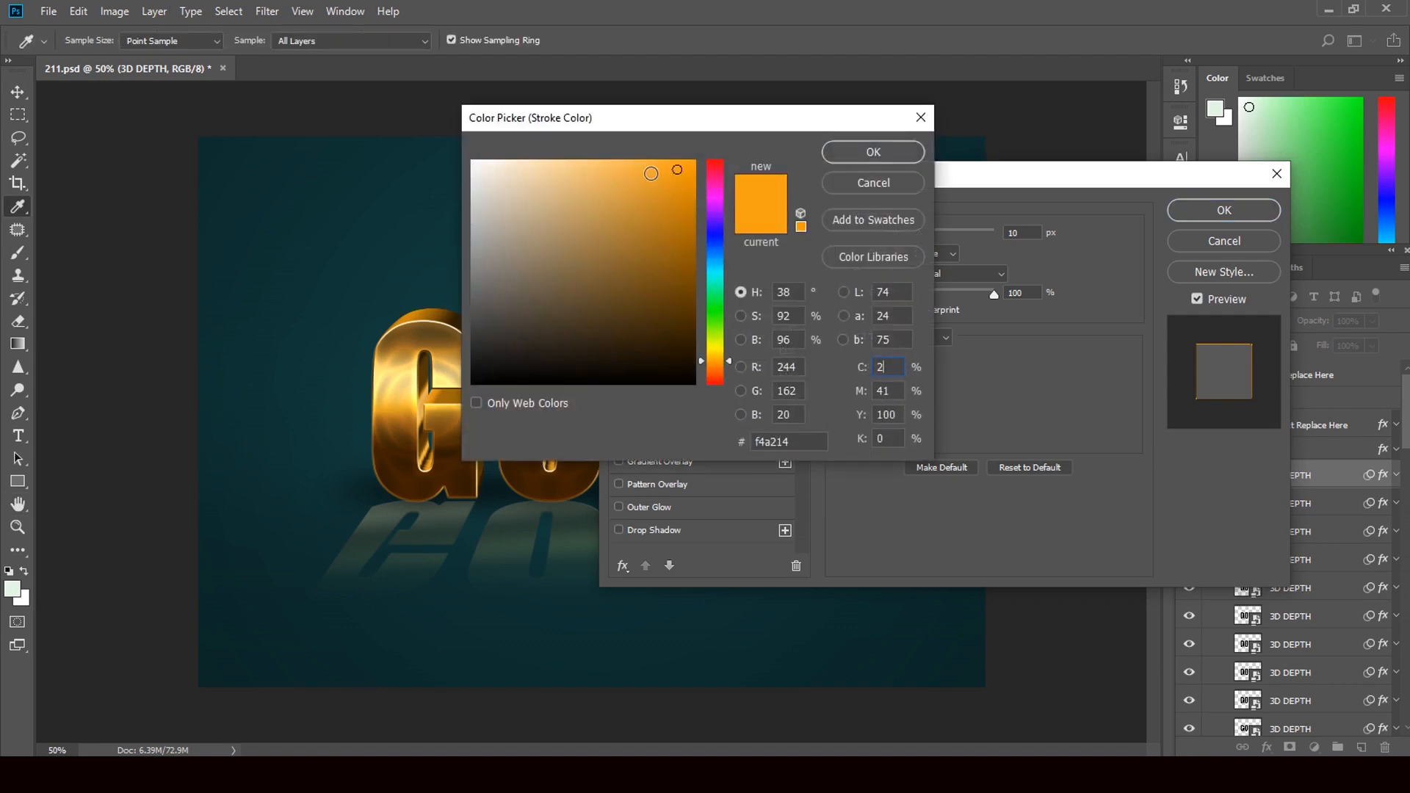
click(651, 171)
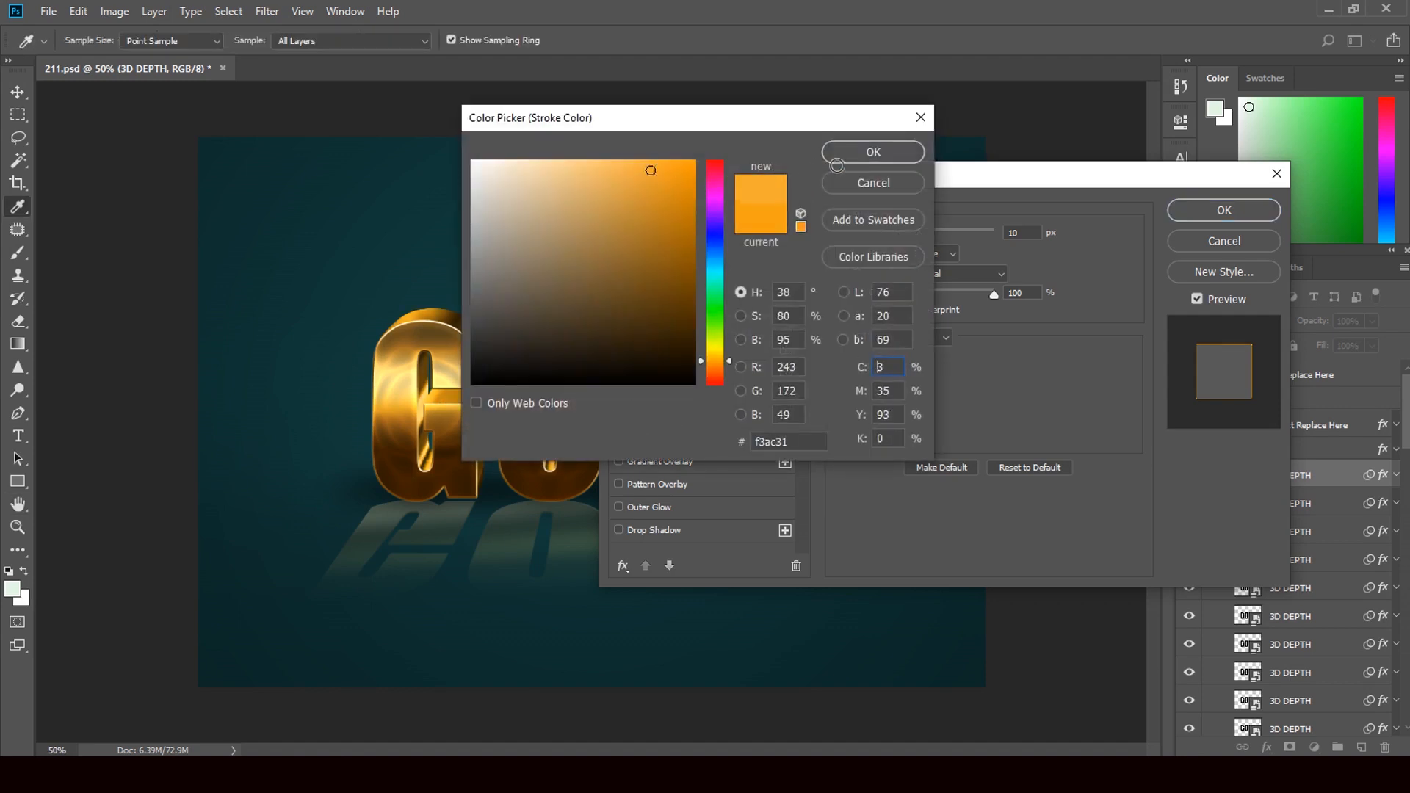
click(874, 152)
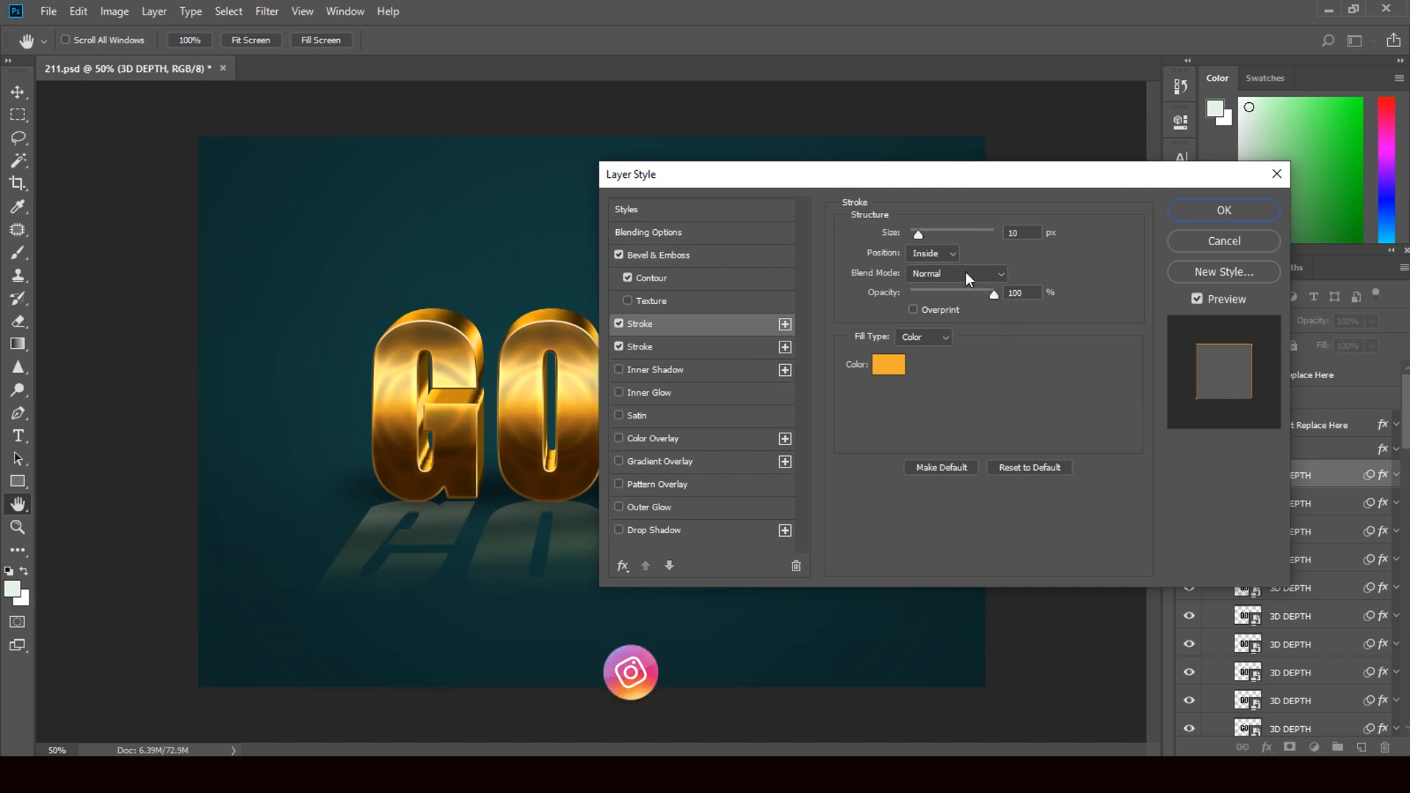
Step: Set the new stroke's position to Outside and try different blend modes for it, starting with Lighten
click(952, 252)
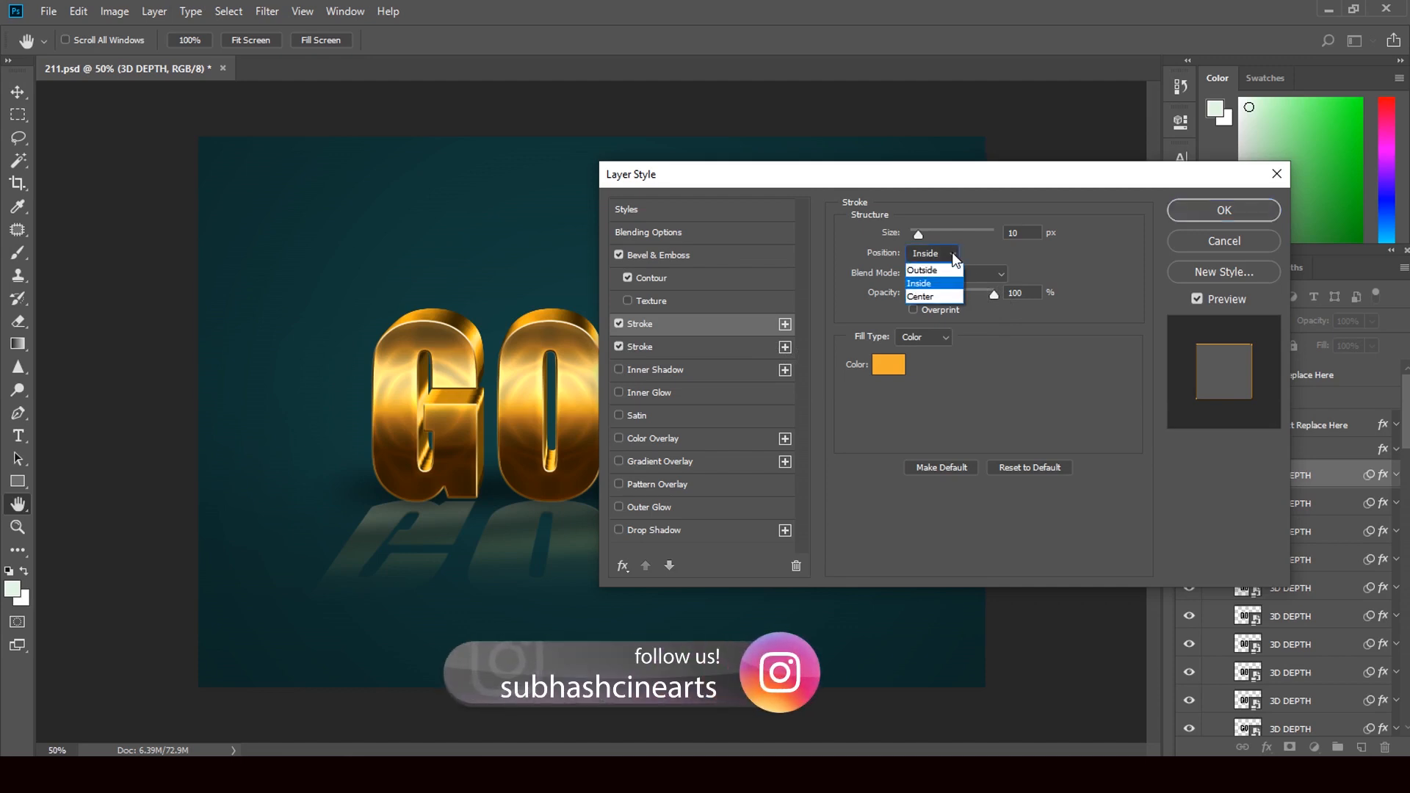
click(944, 261)
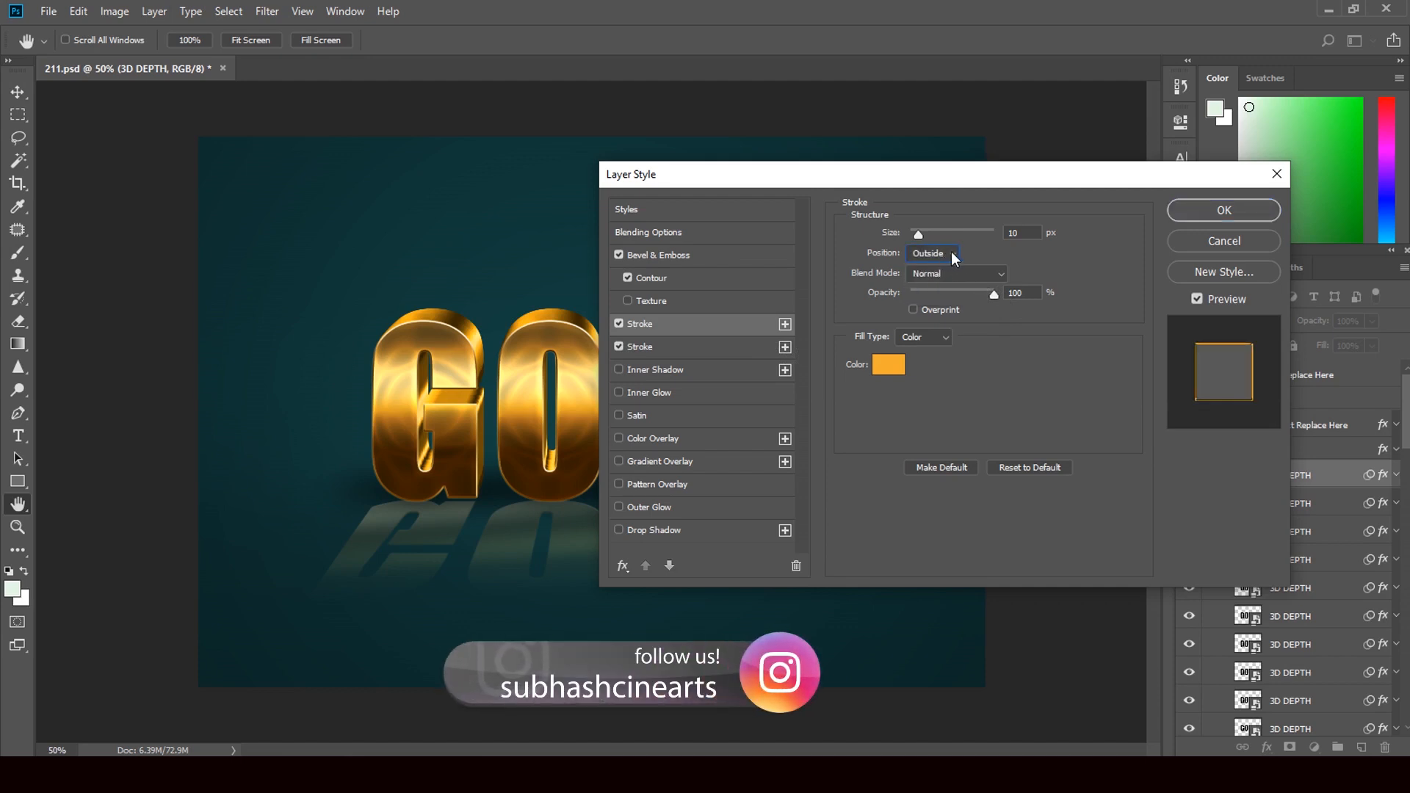
click(954, 254)
click(954, 255)
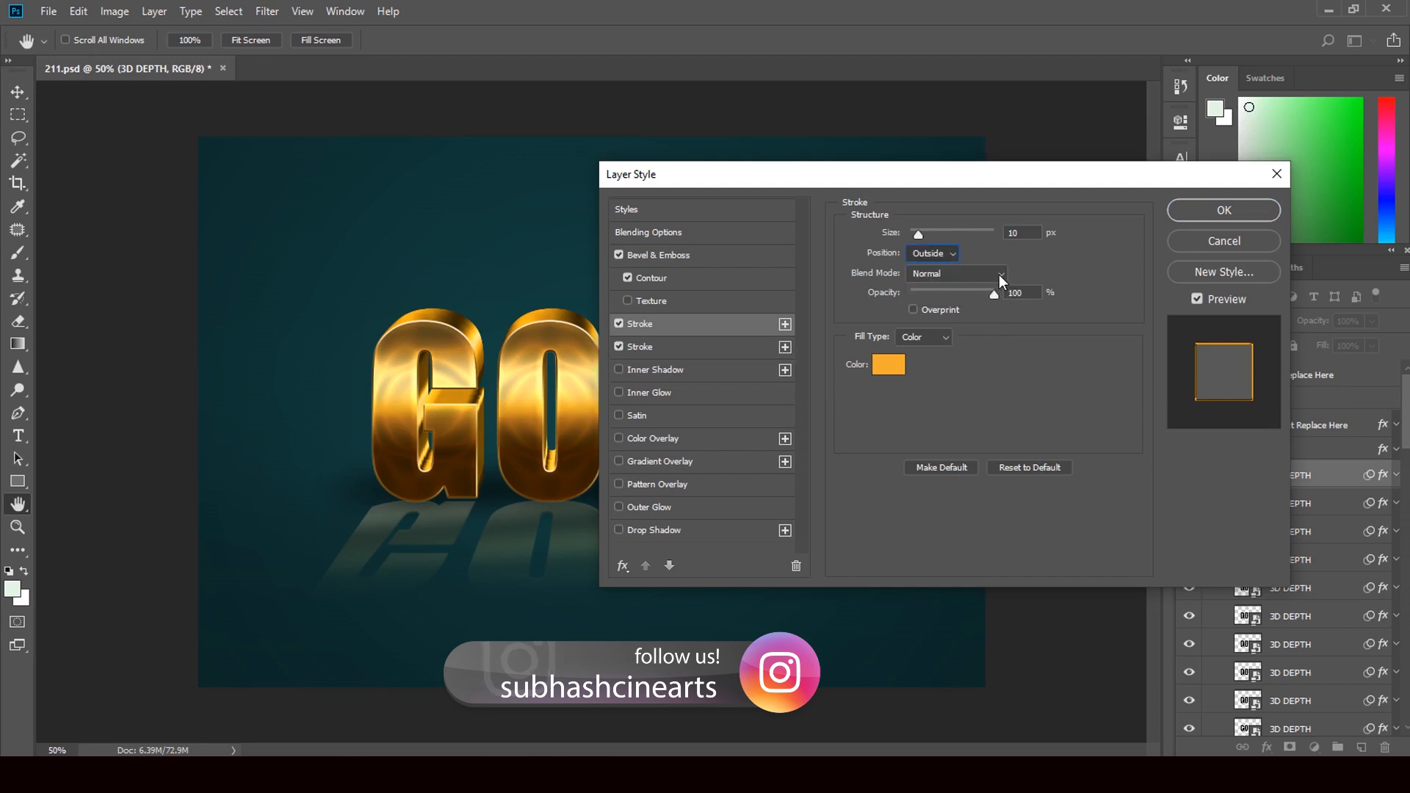
click(1001, 275)
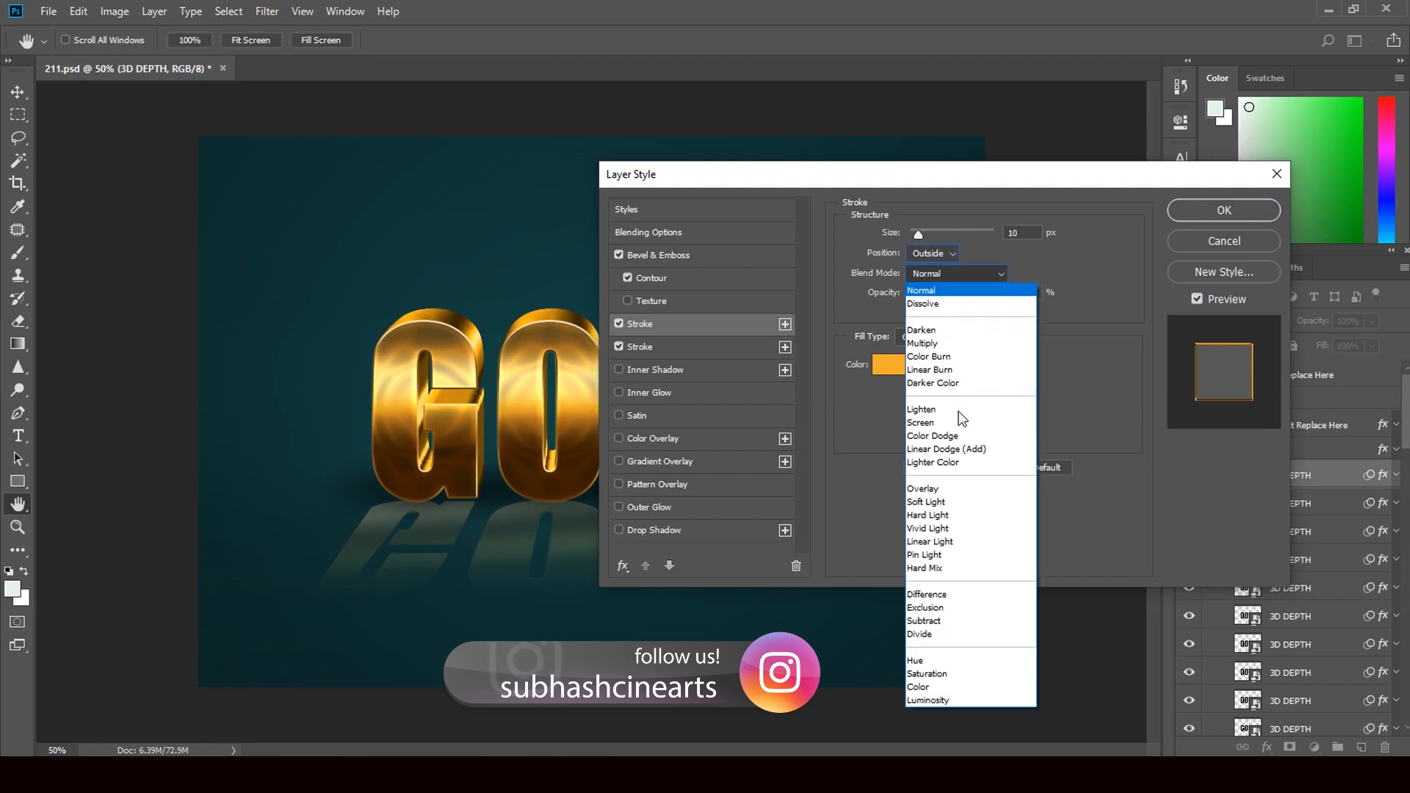
click(929, 410)
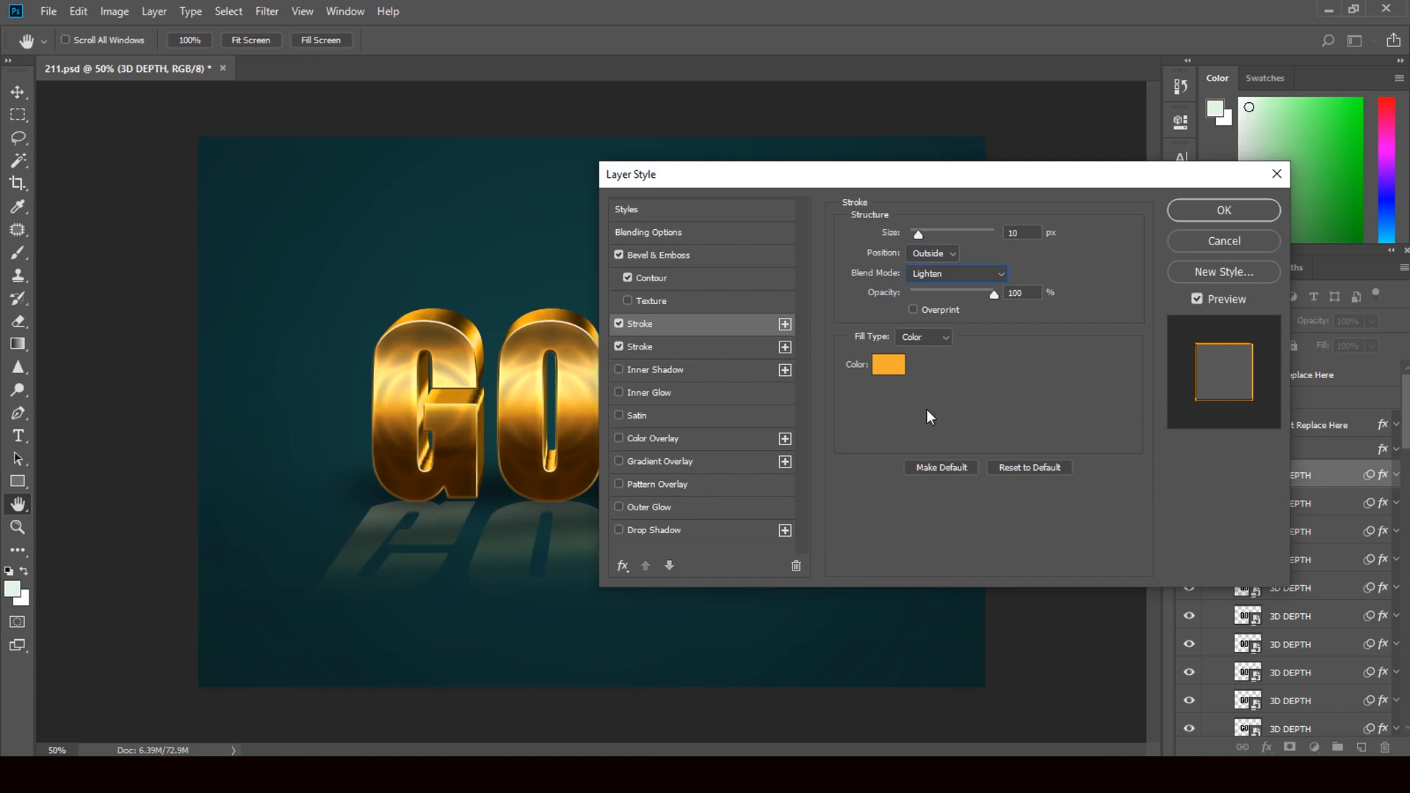
click(1000, 276)
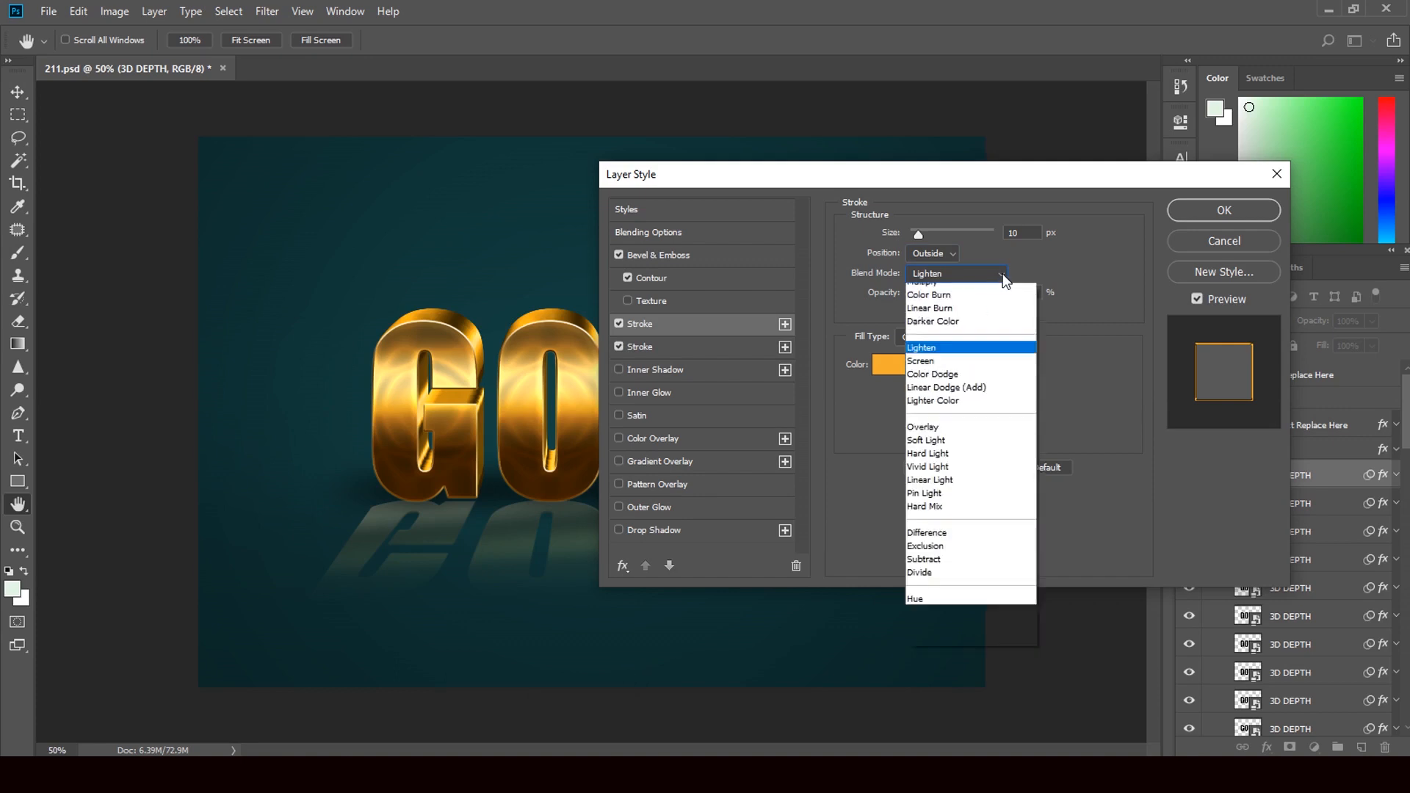
click(939, 464)
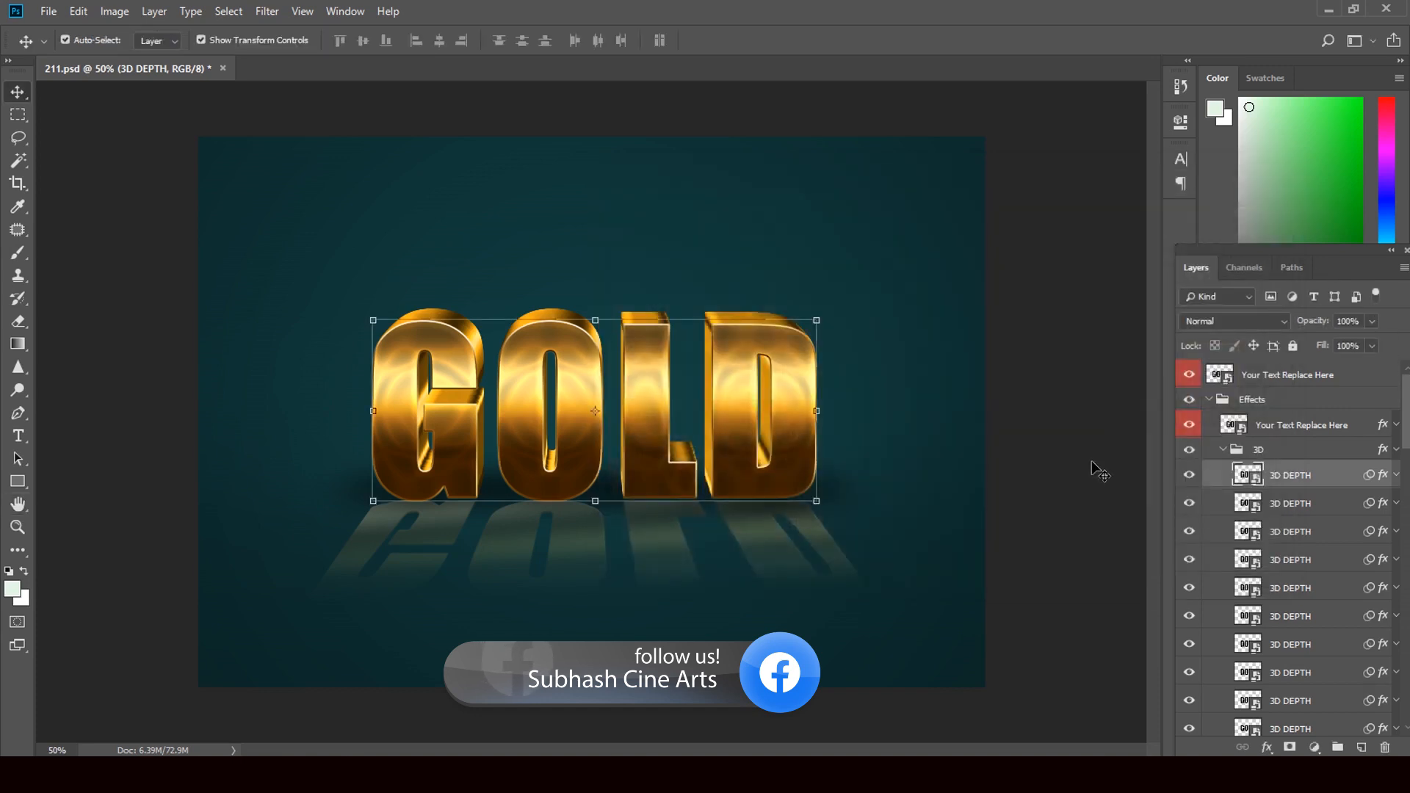
Step: Add three extra Stroke effects to the second 3D DEPTH layer and set the topmost stroke's size to 125 px
click(1384, 506)
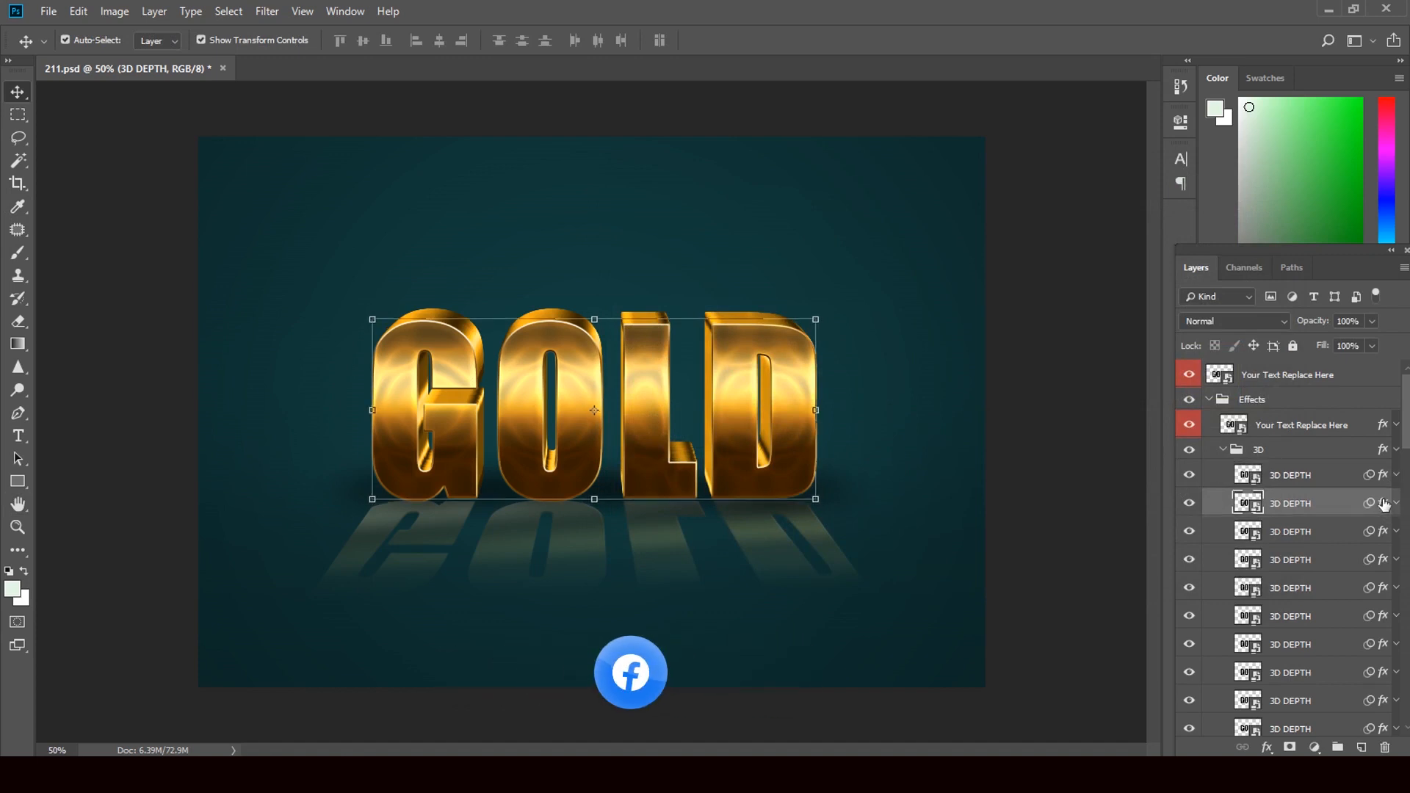
double_click(1384, 505)
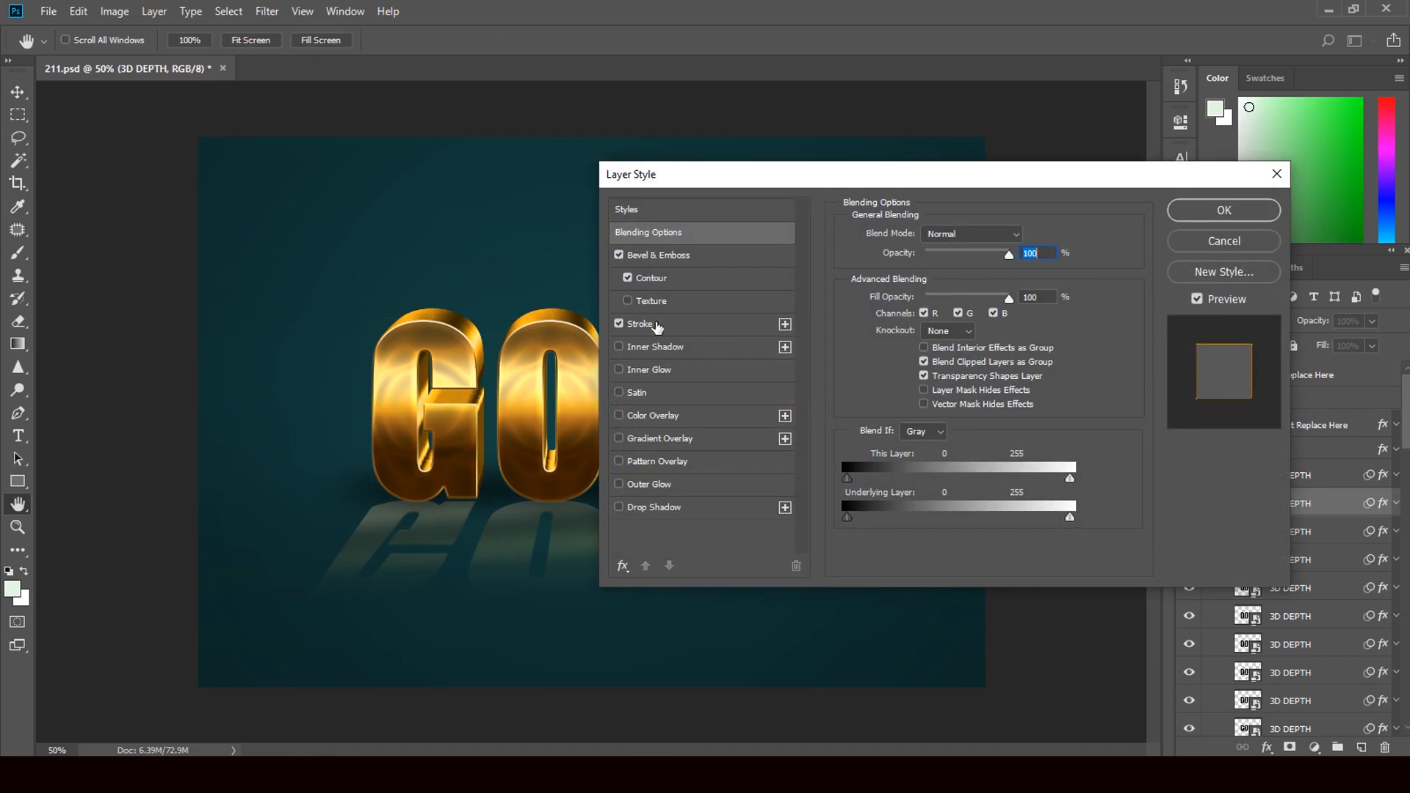
click(785, 325)
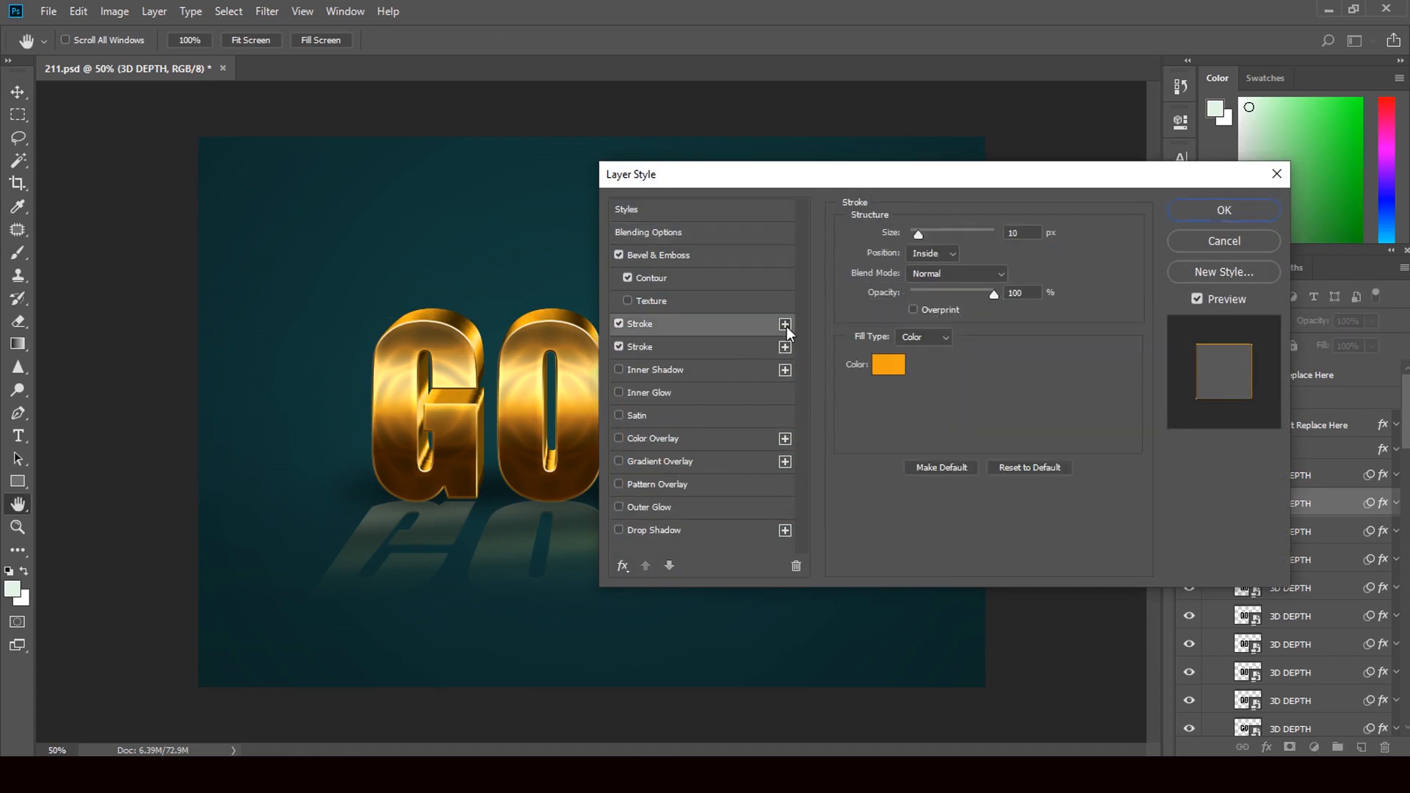
click(785, 324)
click(784, 324)
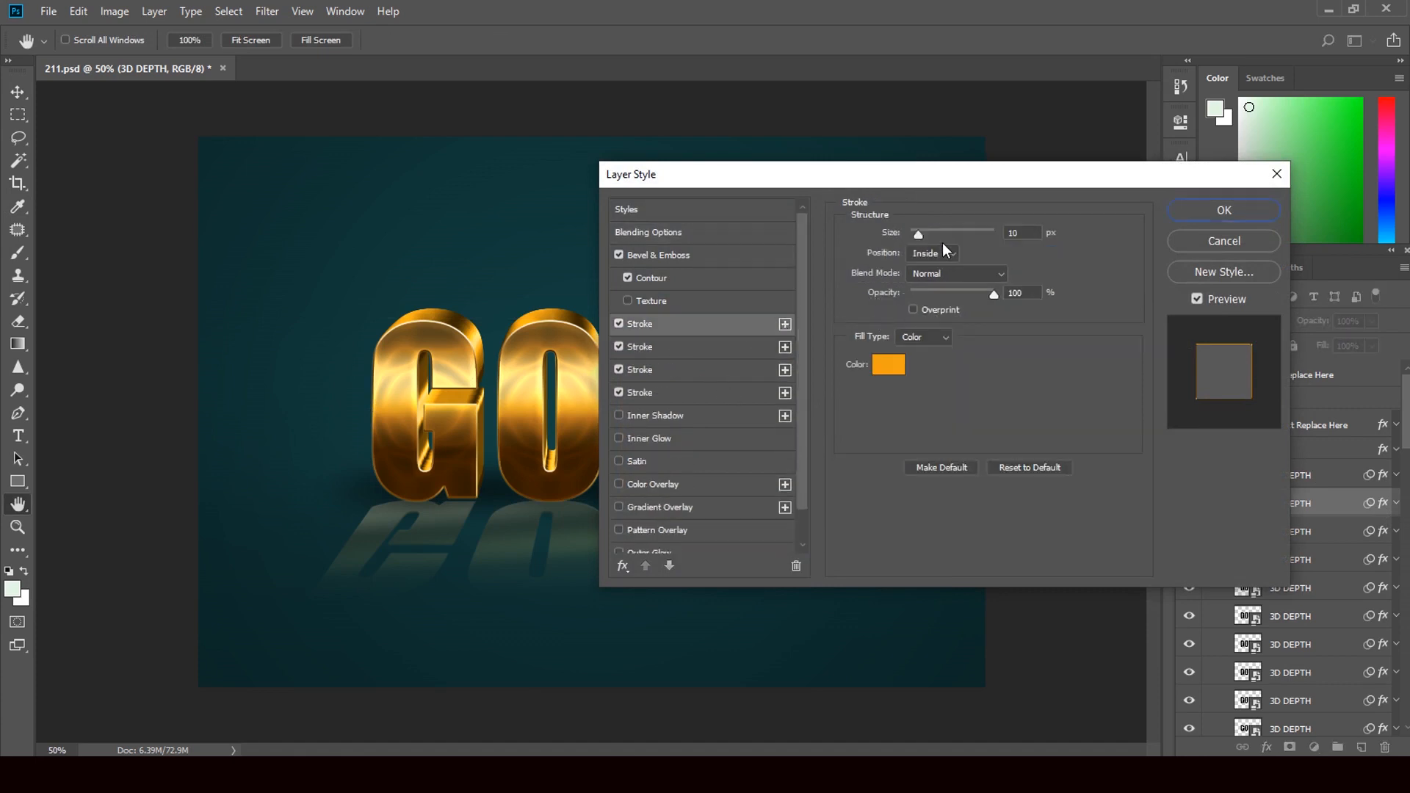
drag(917, 232, 957, 232)
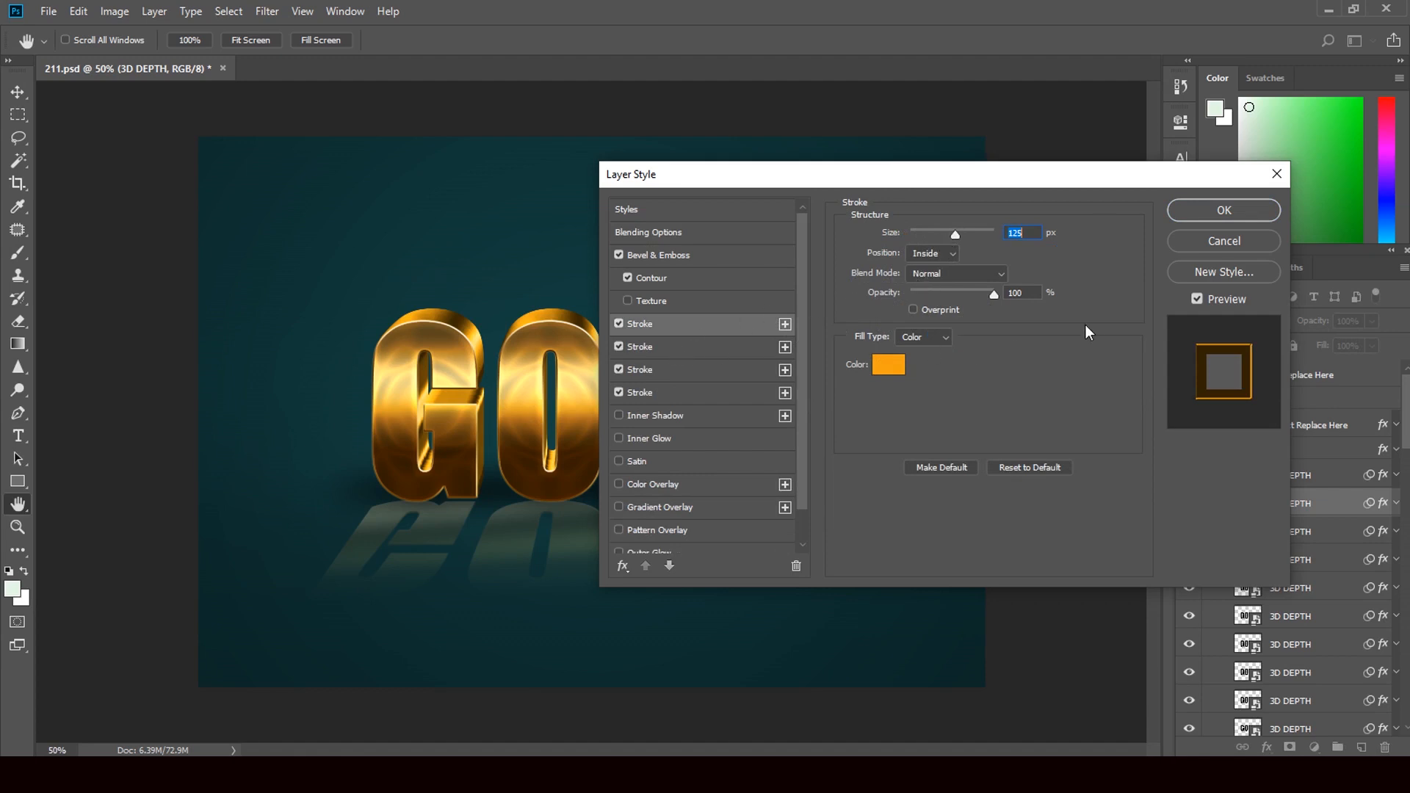
Step: Add two more strokes from the second Stroke effect, enlarge that stroke with Fill Type kept at Color, and apply the layer style
click(782, 348)
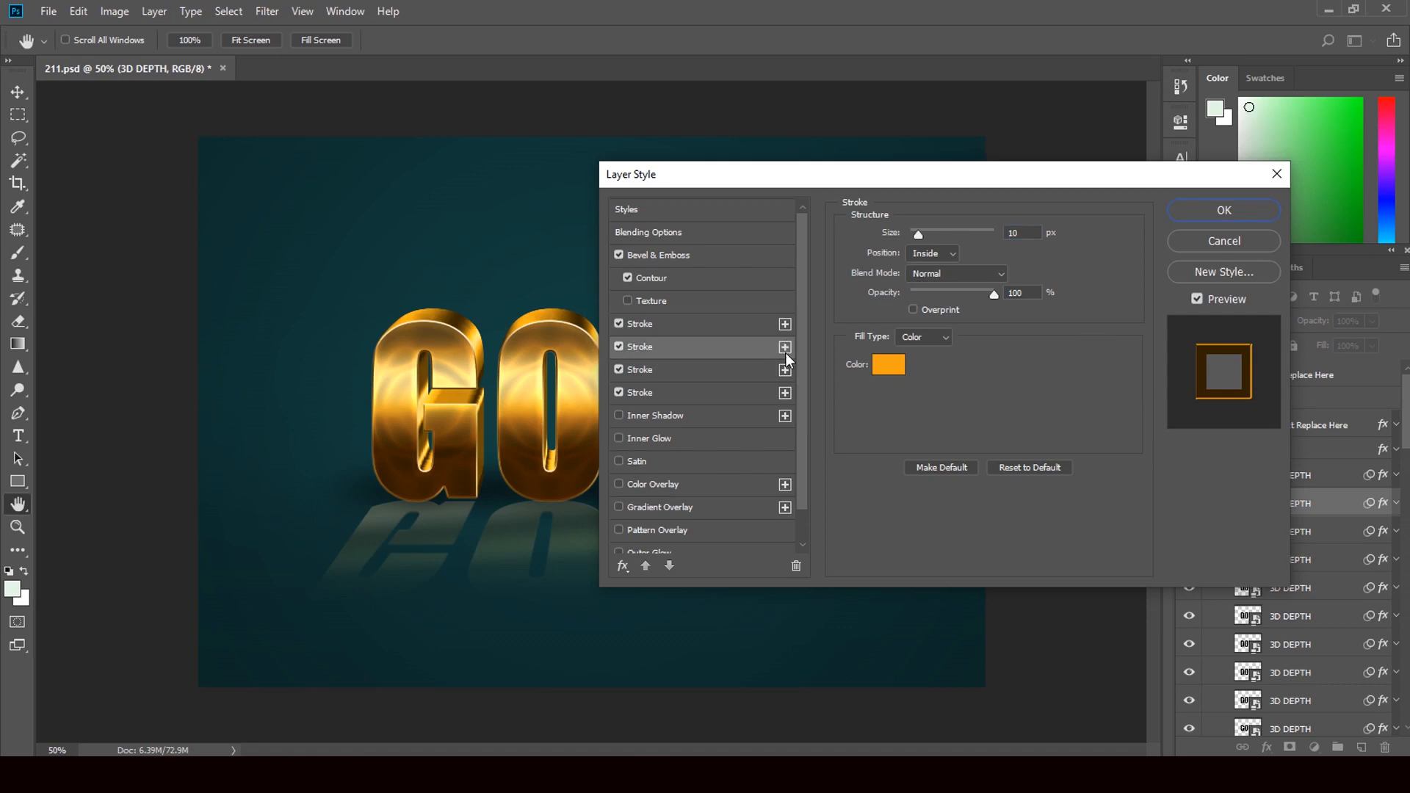
click(786, 347)
click(785, 347)
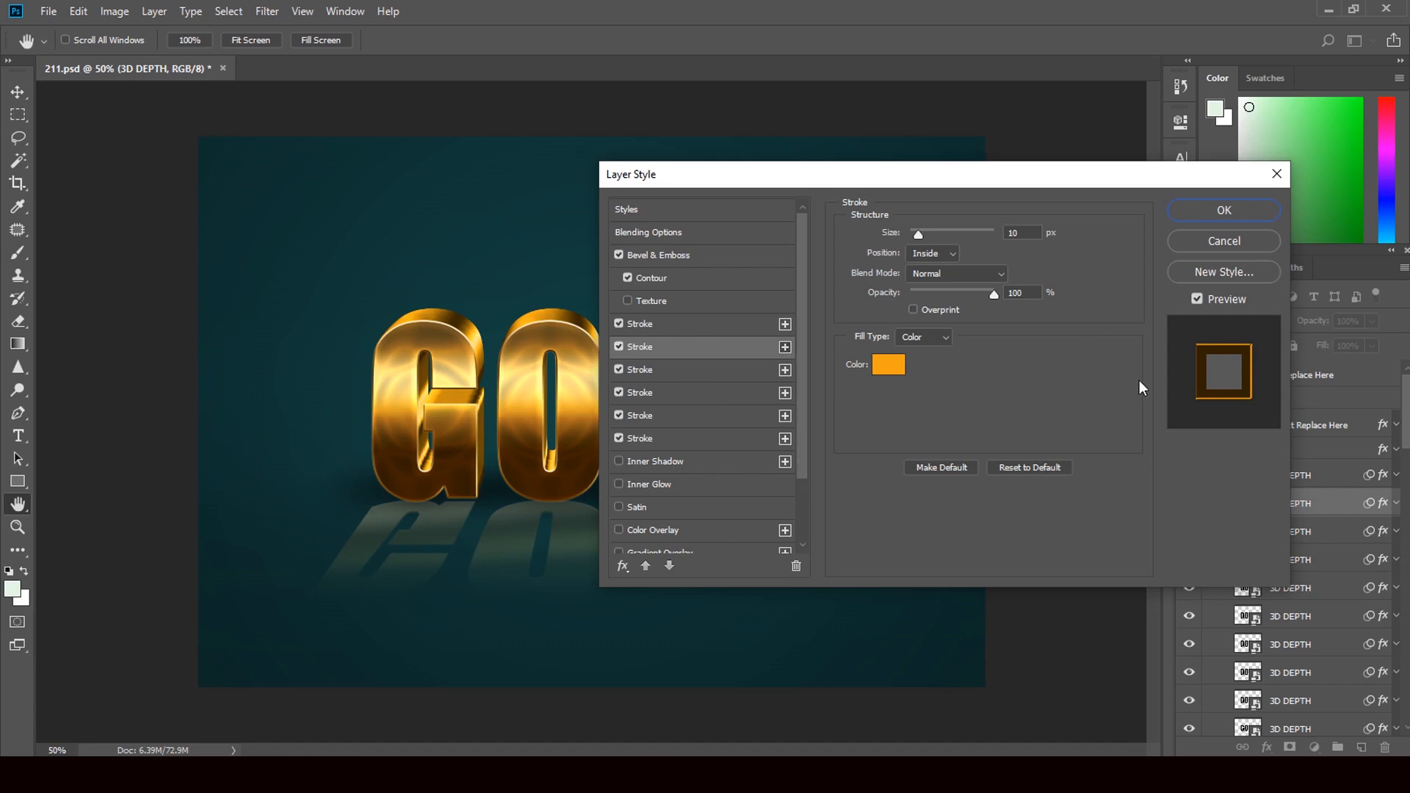
click(941, 337)
click(929, 349)
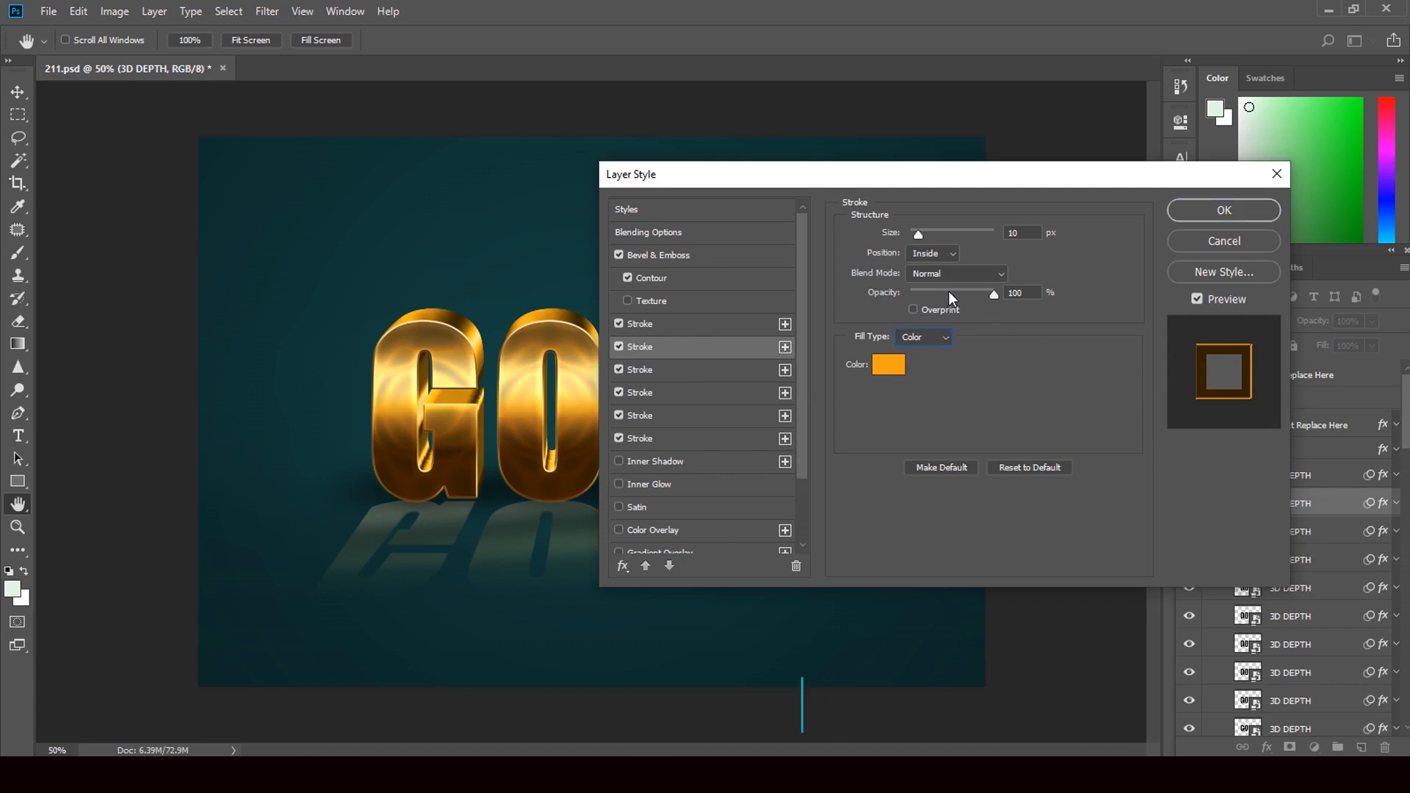
drag(918, 233, 958, 236)
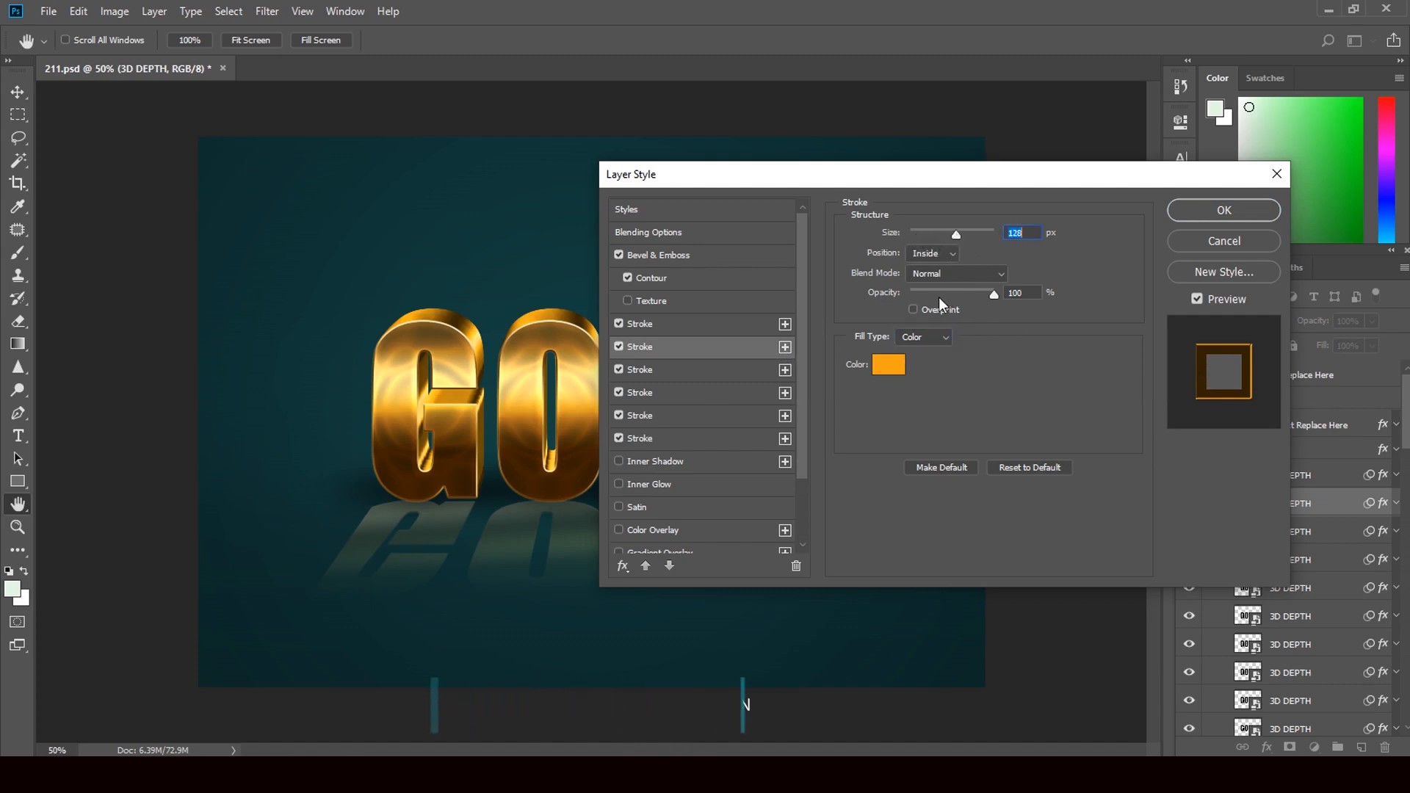
click(1223, 213)
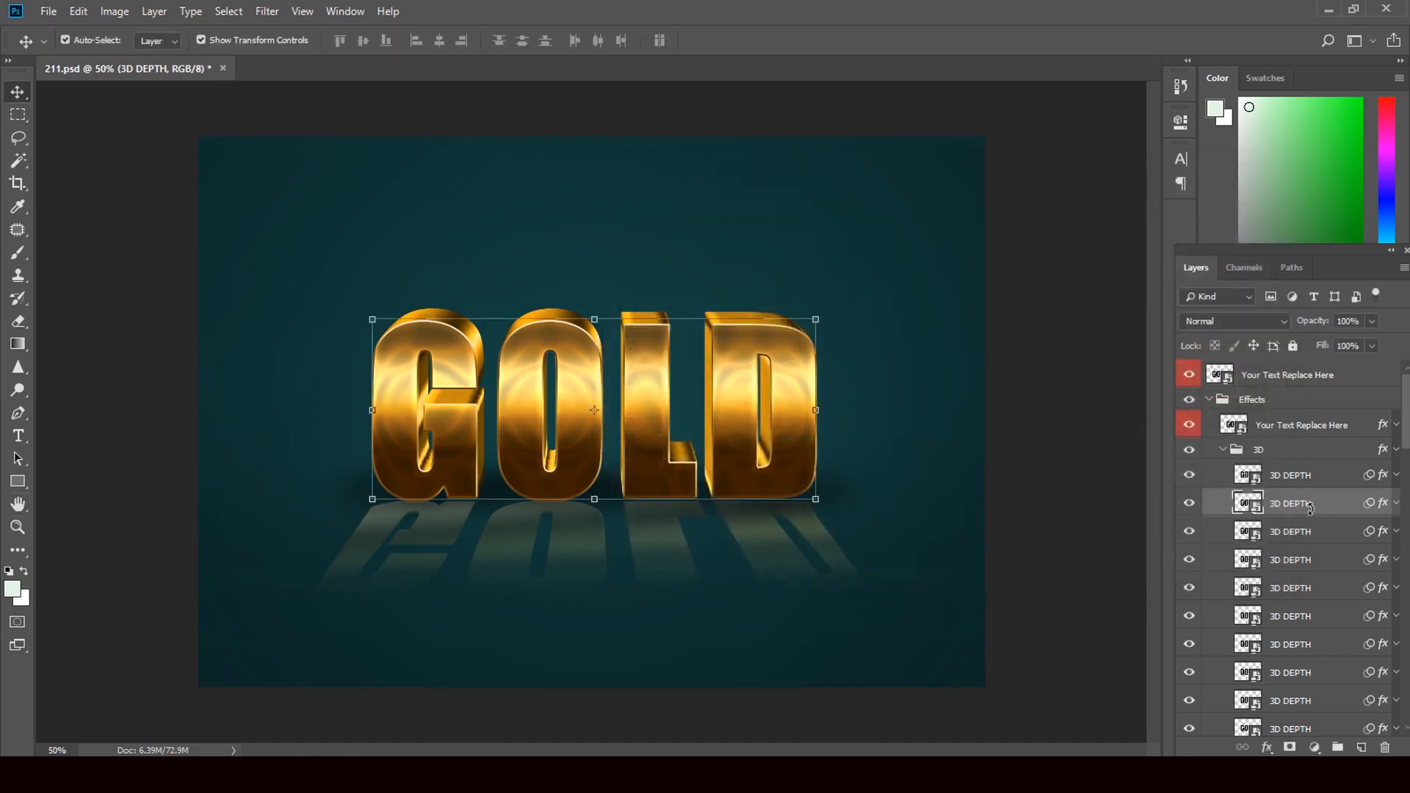
Step: Collapse the Effects group and expand the Background group to reveal its fill layers
scroll(1221, 451, down, 3)
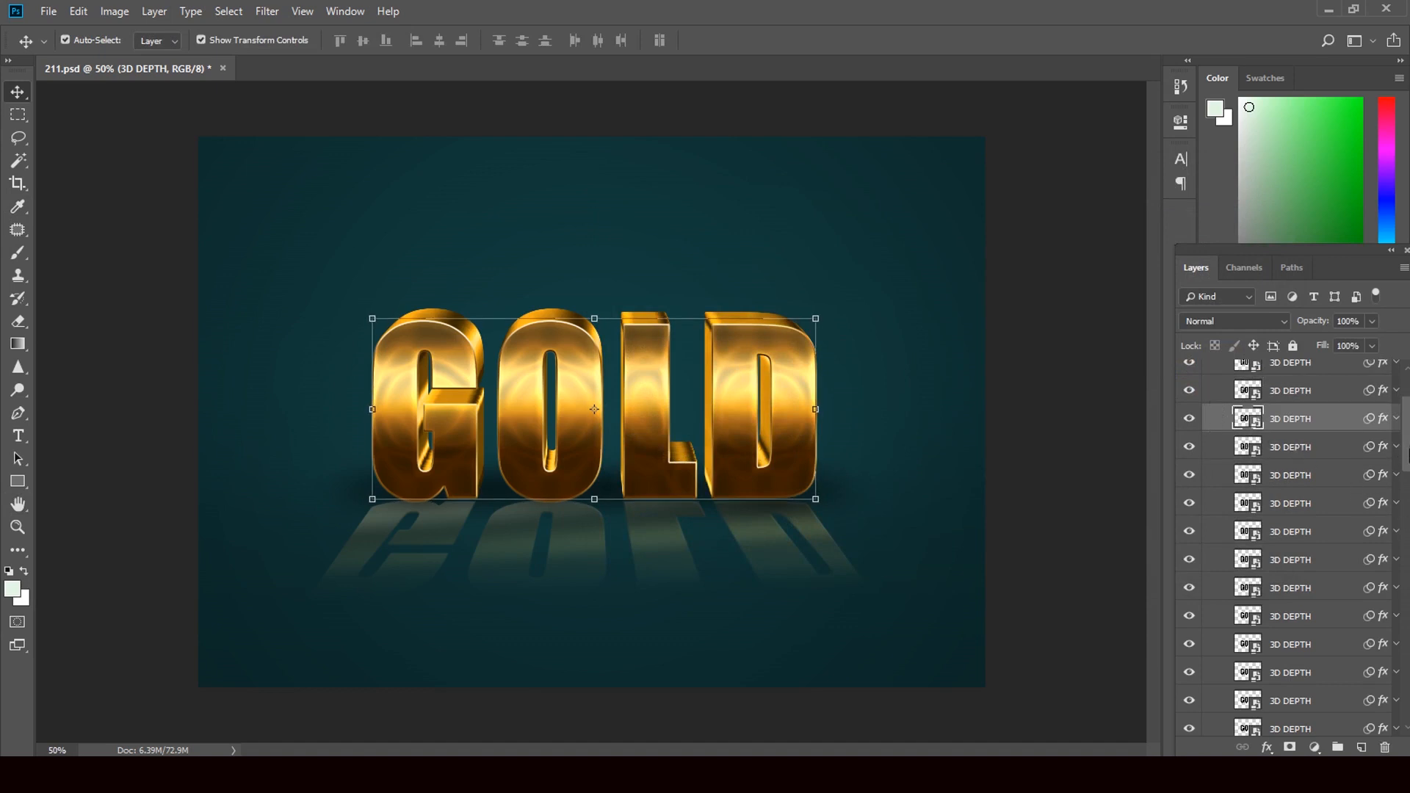
scroll(1292, 514, up, 4)
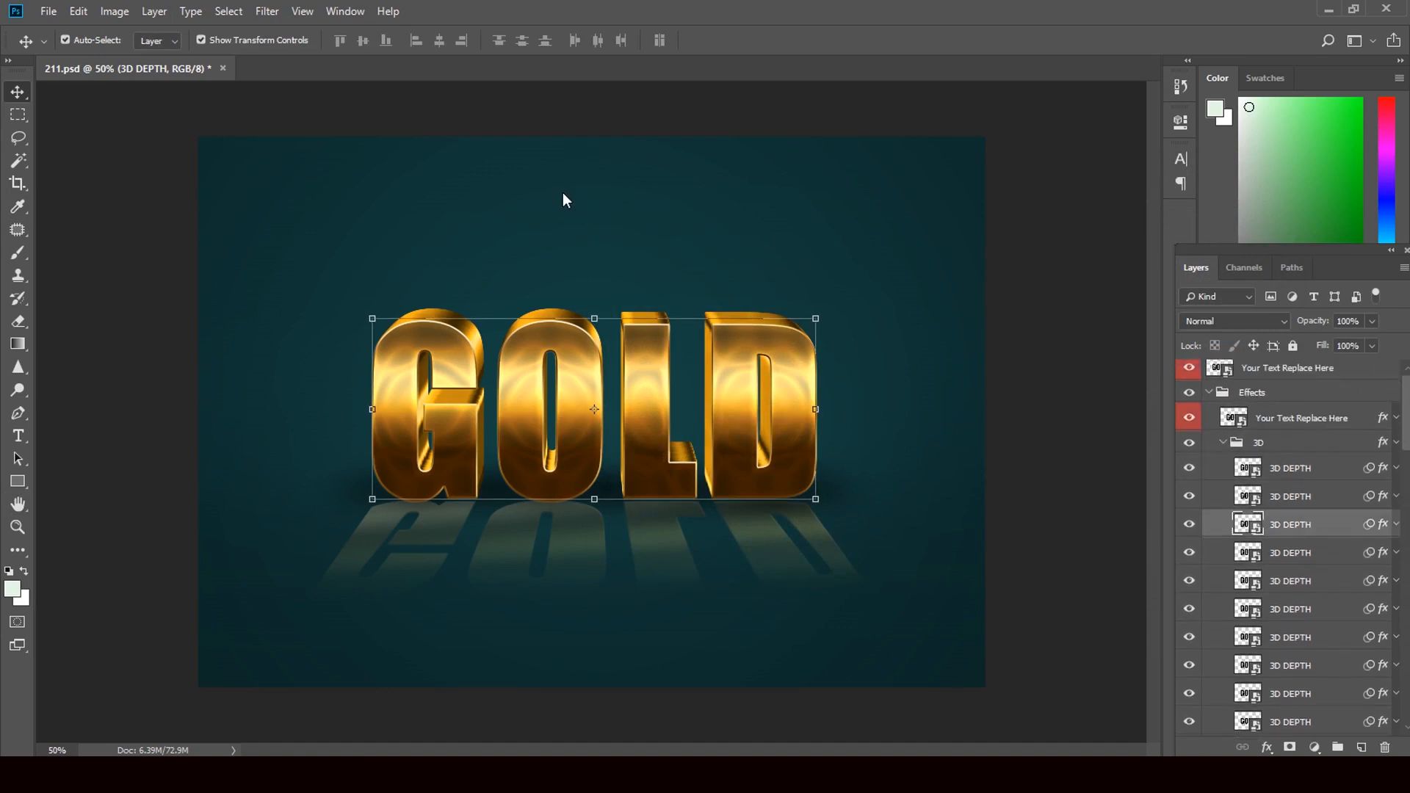
click(1209, 395)
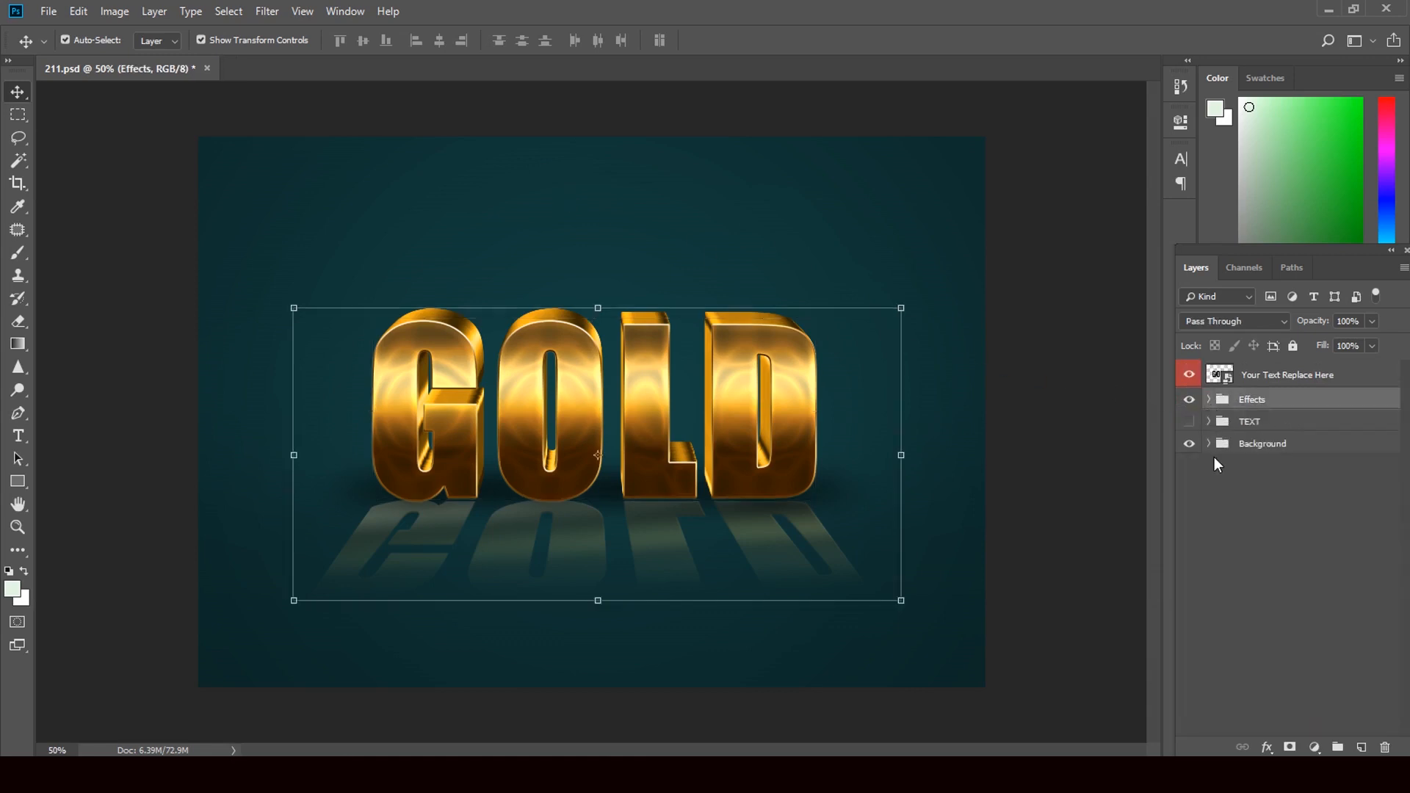
click(1209, 444)
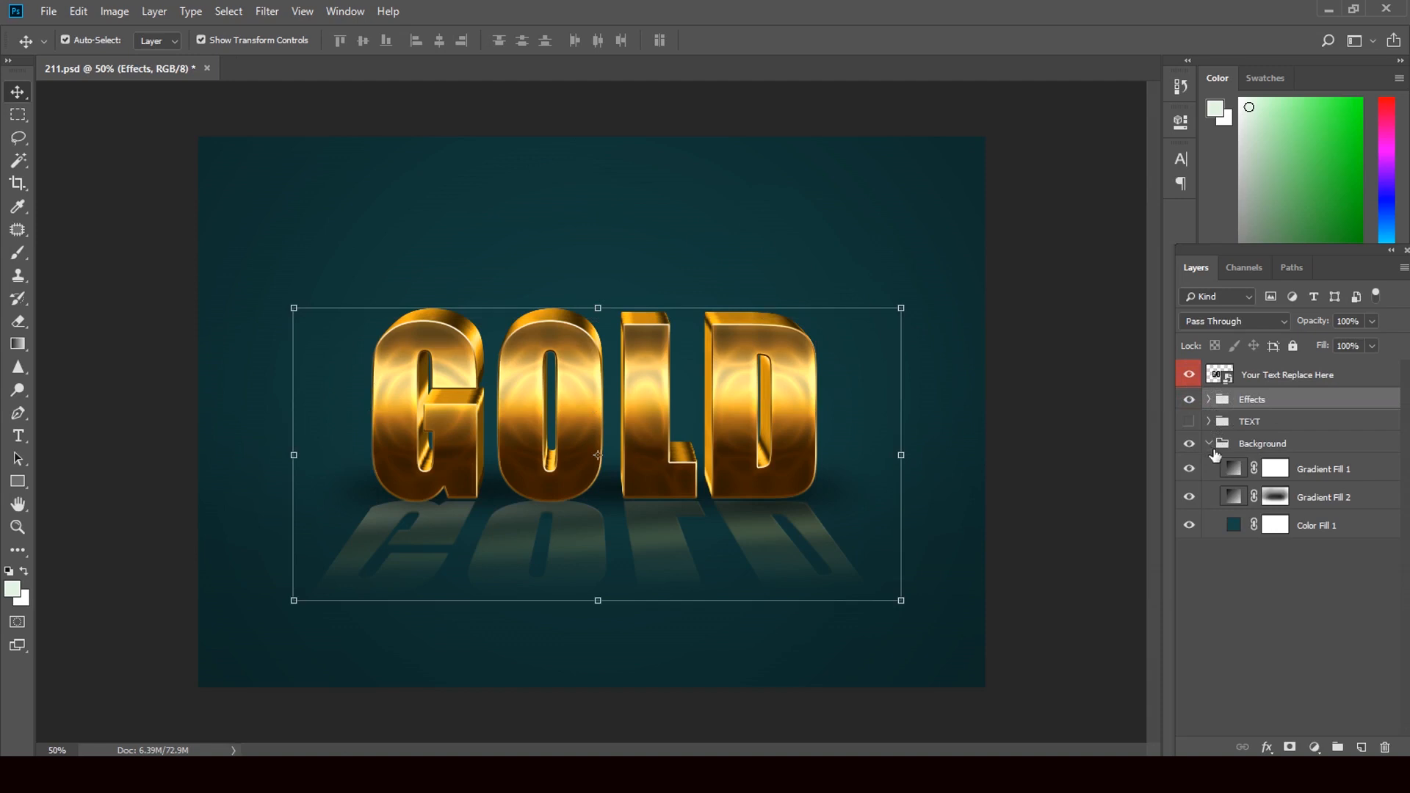
Step: Change the Color Fill 1 layer's color to the brighter teal 137879
click(1233, 526)
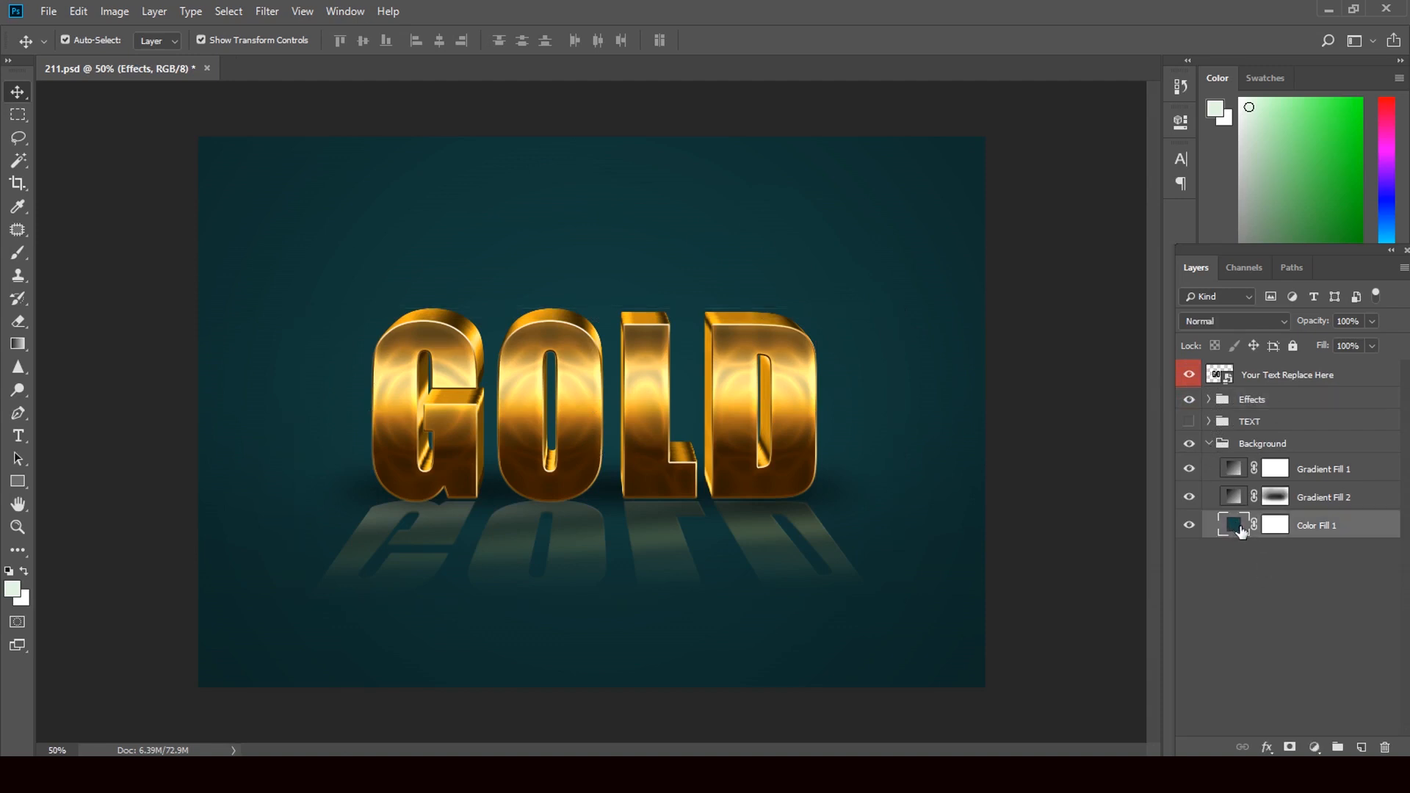
double_click(1240, 528)
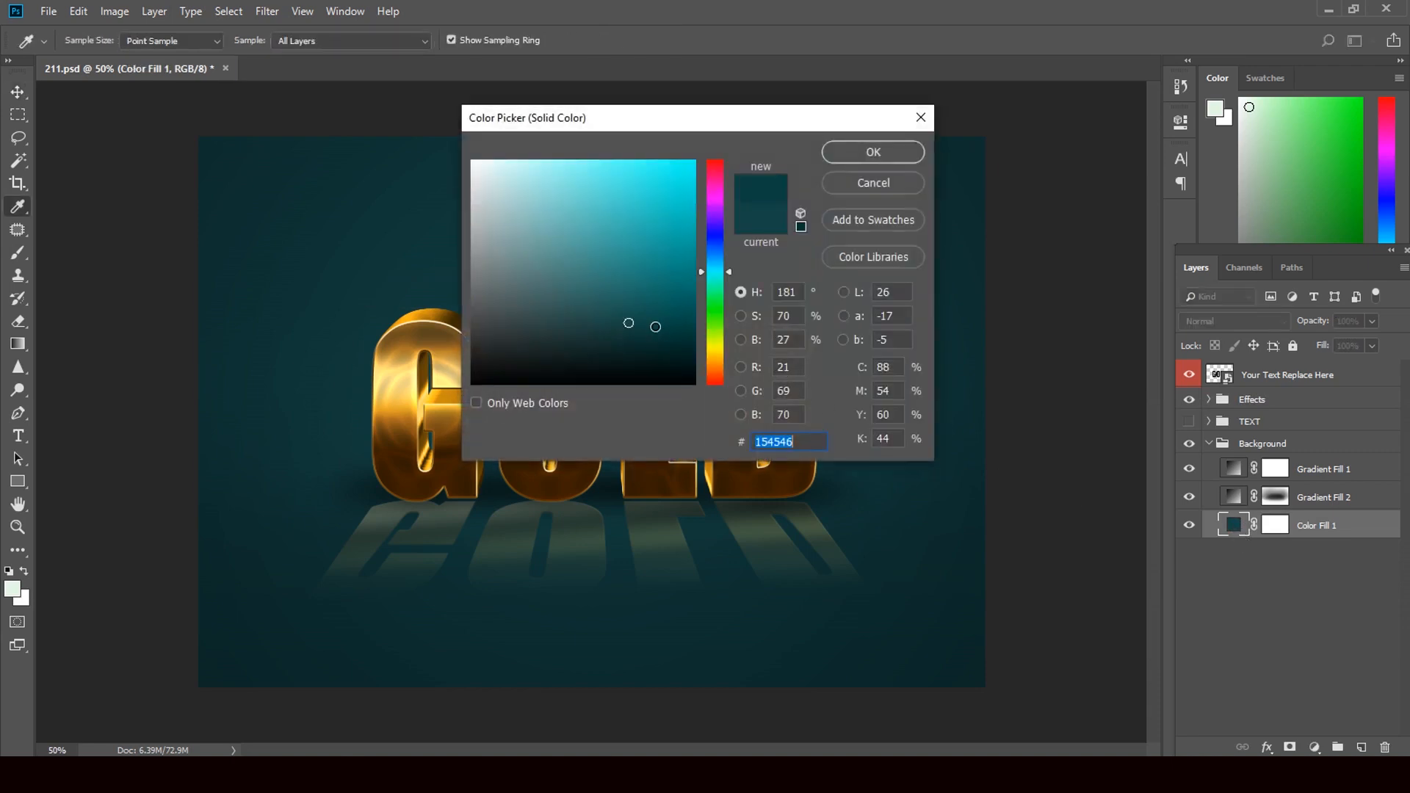
click(671, 324)
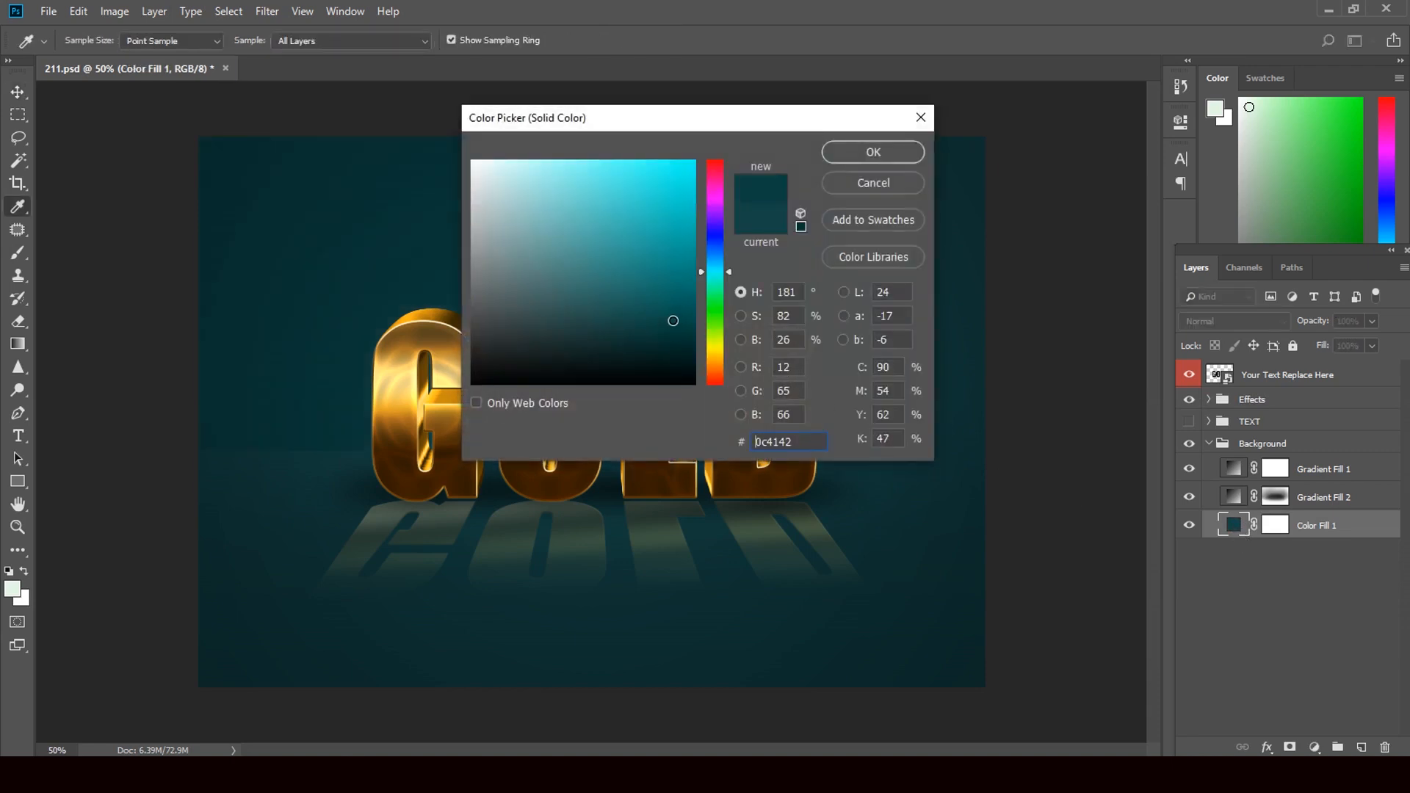
click(675, 314)
click(662, 279)
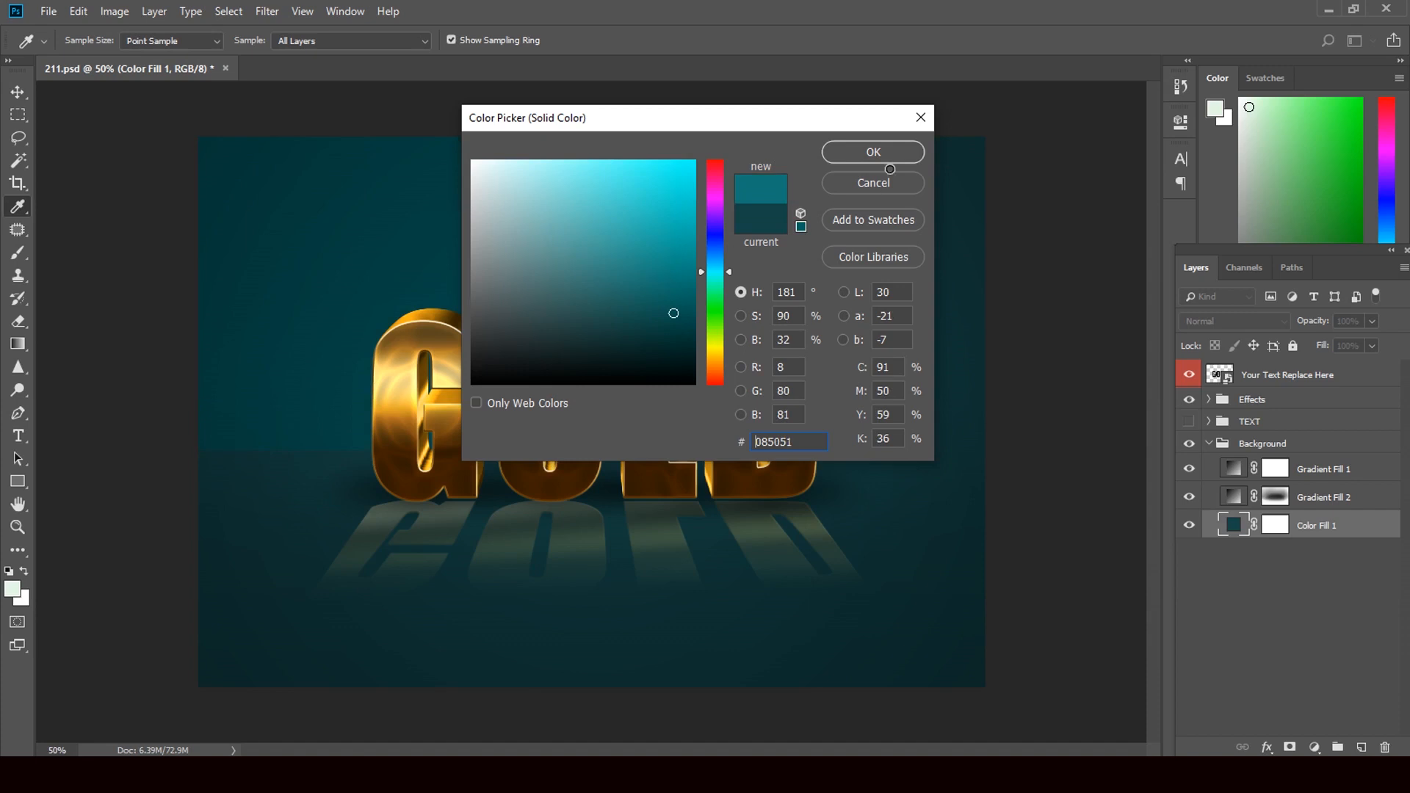
click(873, 152)
Step: Reopen the Color Fill 1 color and apply a darker shade of the same teal
key(v)
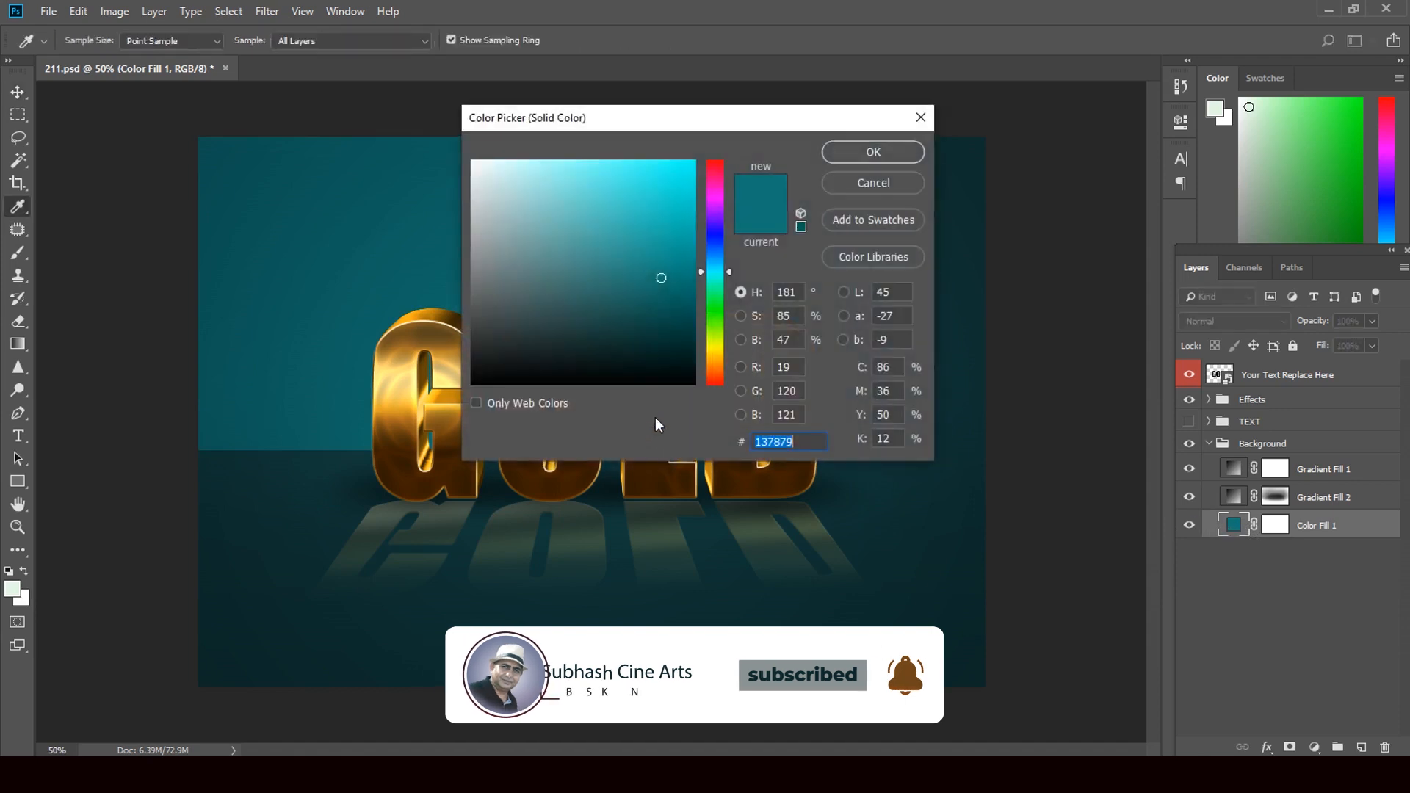
click(661, 314)
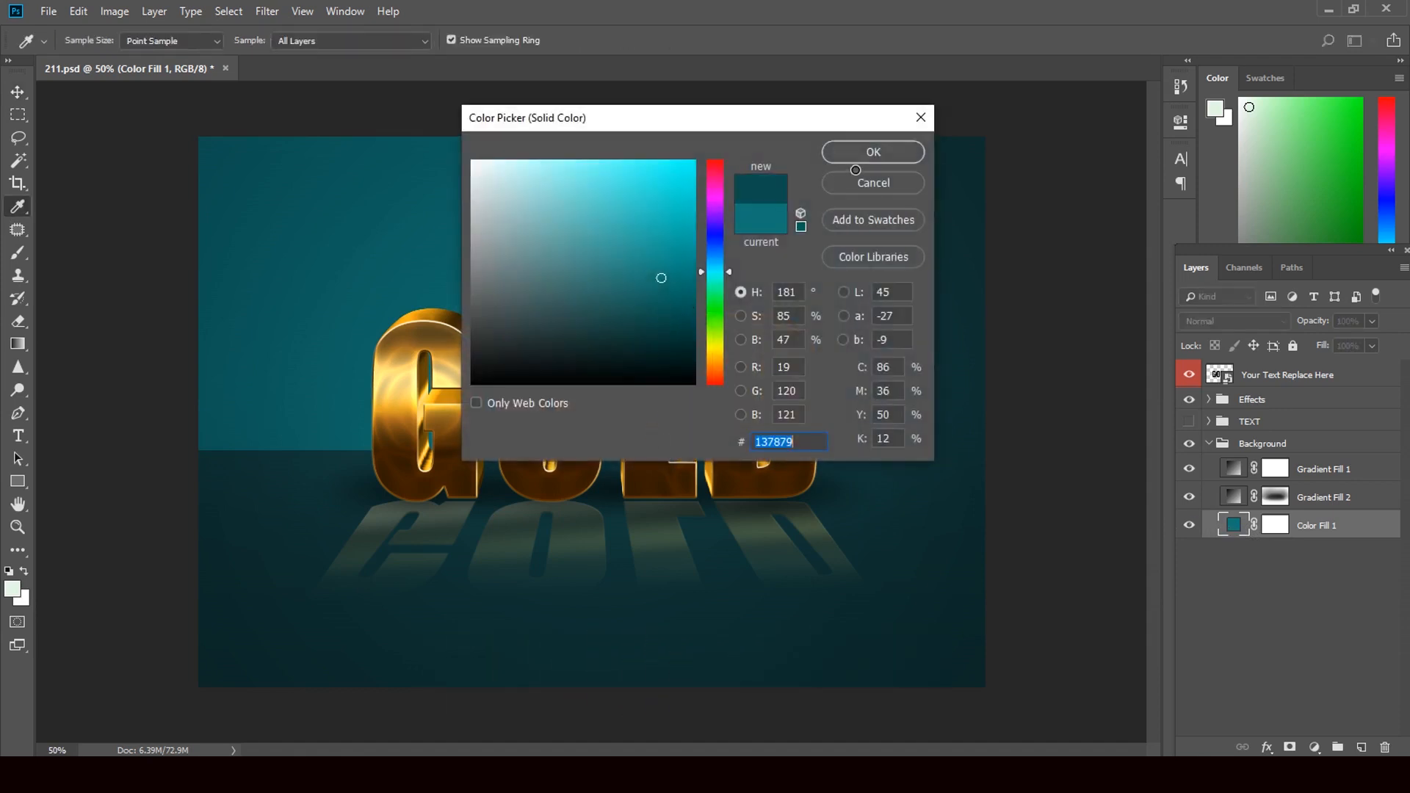
click(872, 152)
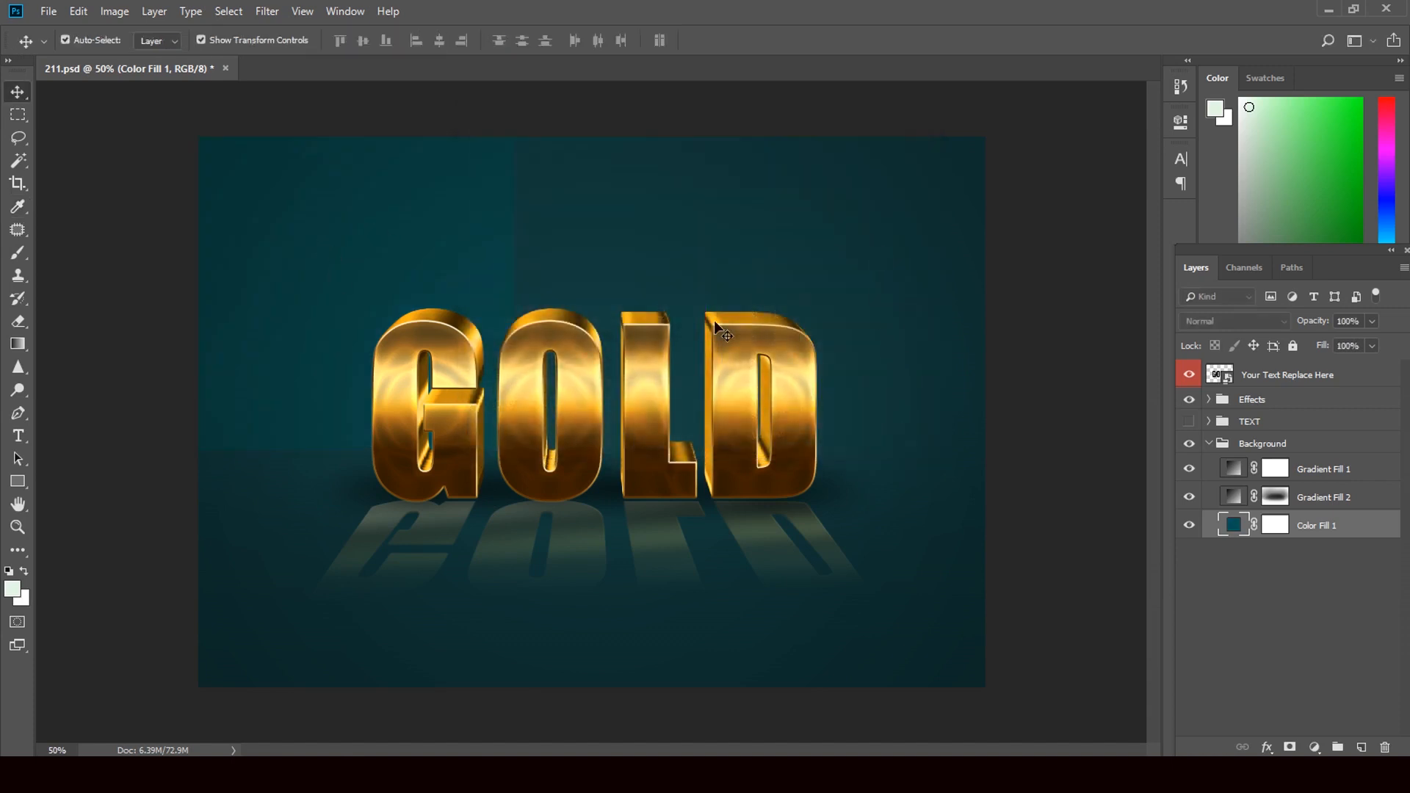
Step: Hide the Gradient Fill 1 and Gradient Fill 2 layers in the Background group
click(770, 219)
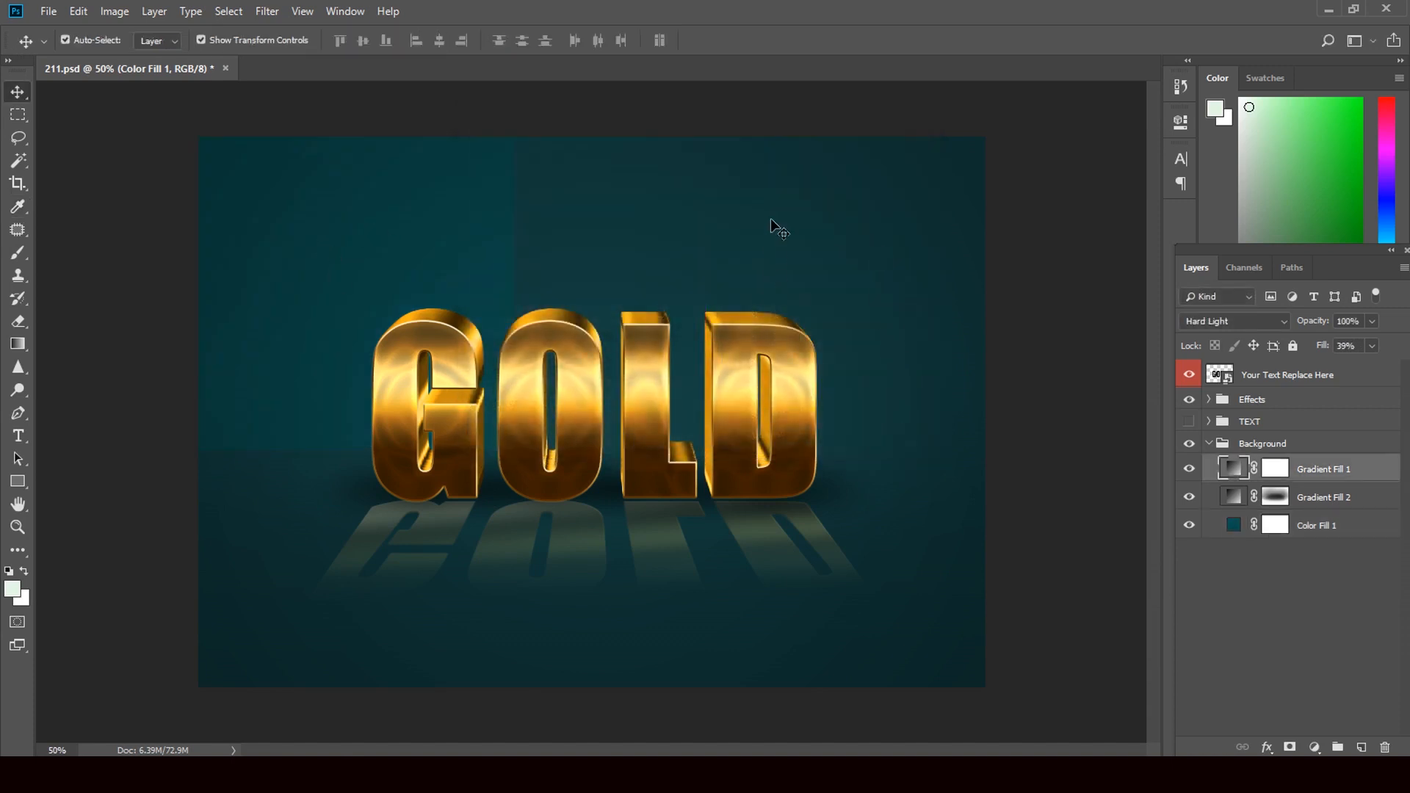
click(1190, 468)
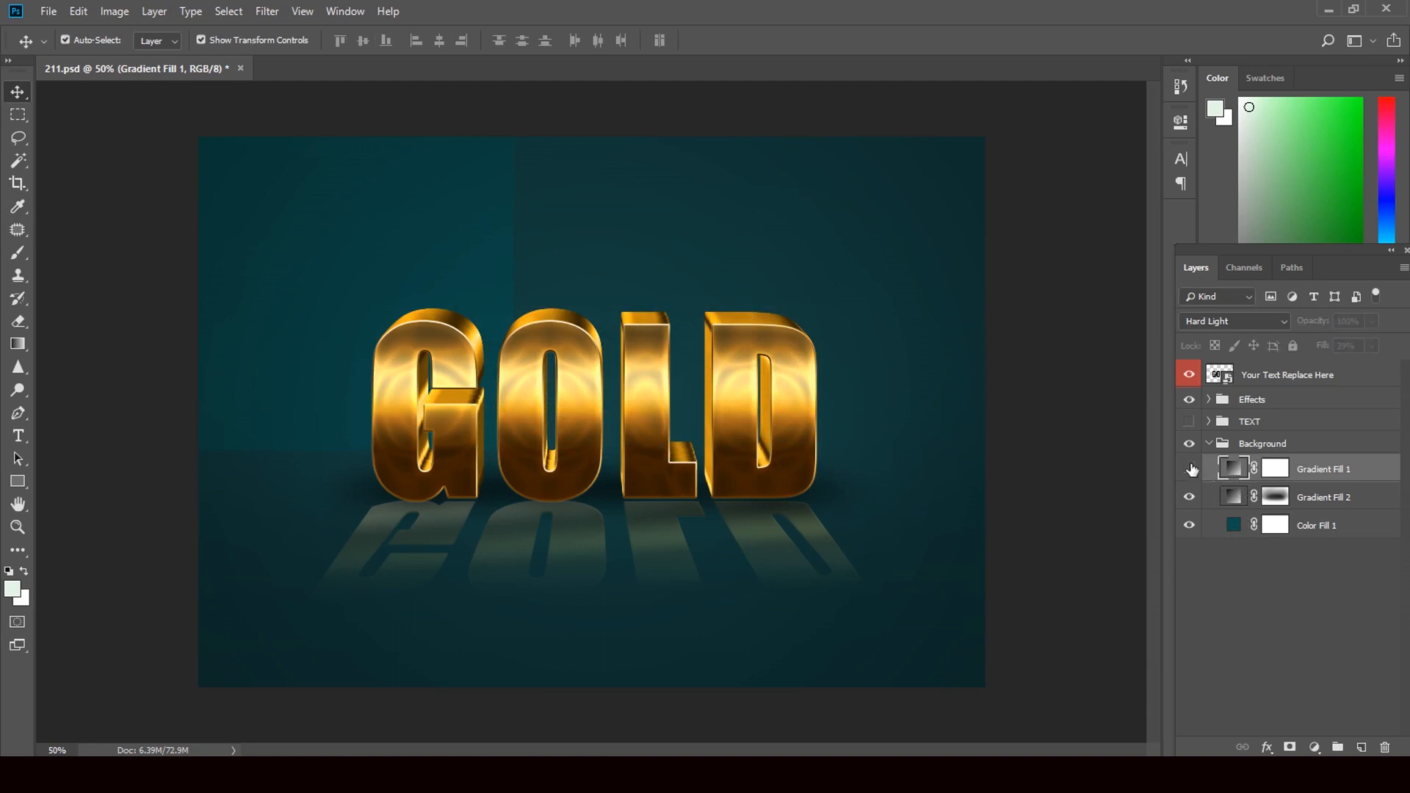
click(1189, 498)
Step: Select the topmost Your Text Replace Here layer and expand the Effects group again
click(784, 425)
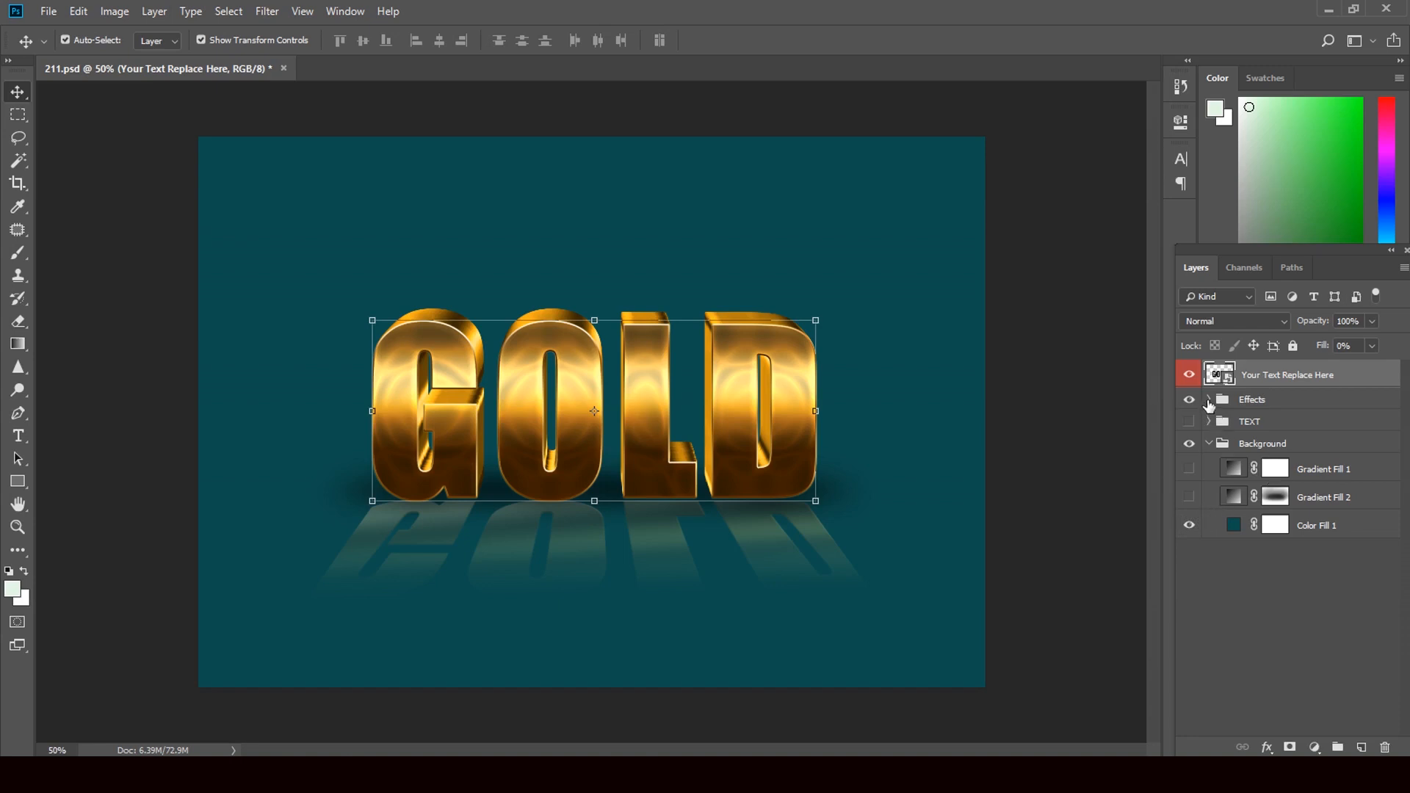
click(1208, 399)
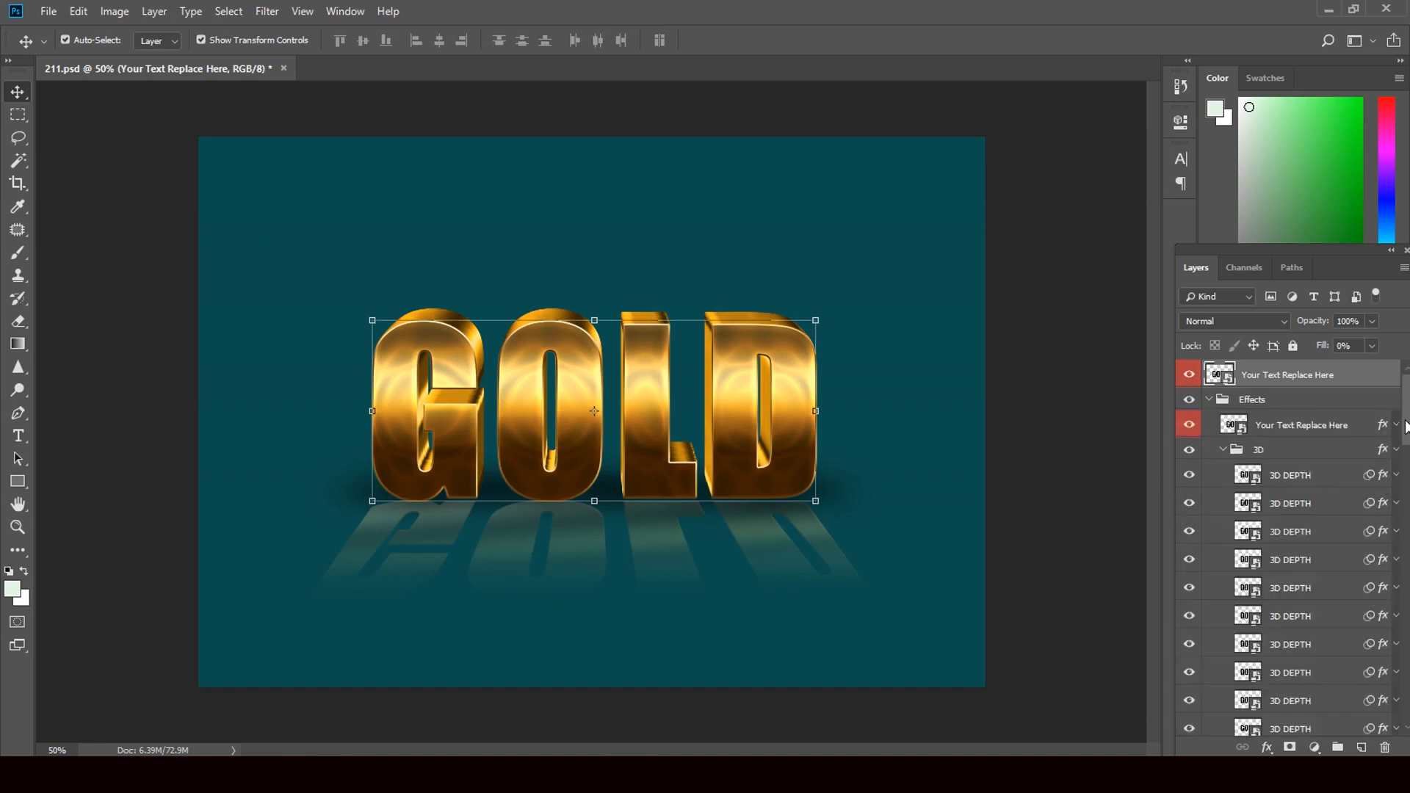
mouse_move(1405, 426)
mouse_down()
mouse_move(1408, 682)
mouse_move(1408, 429)
mouse_up()
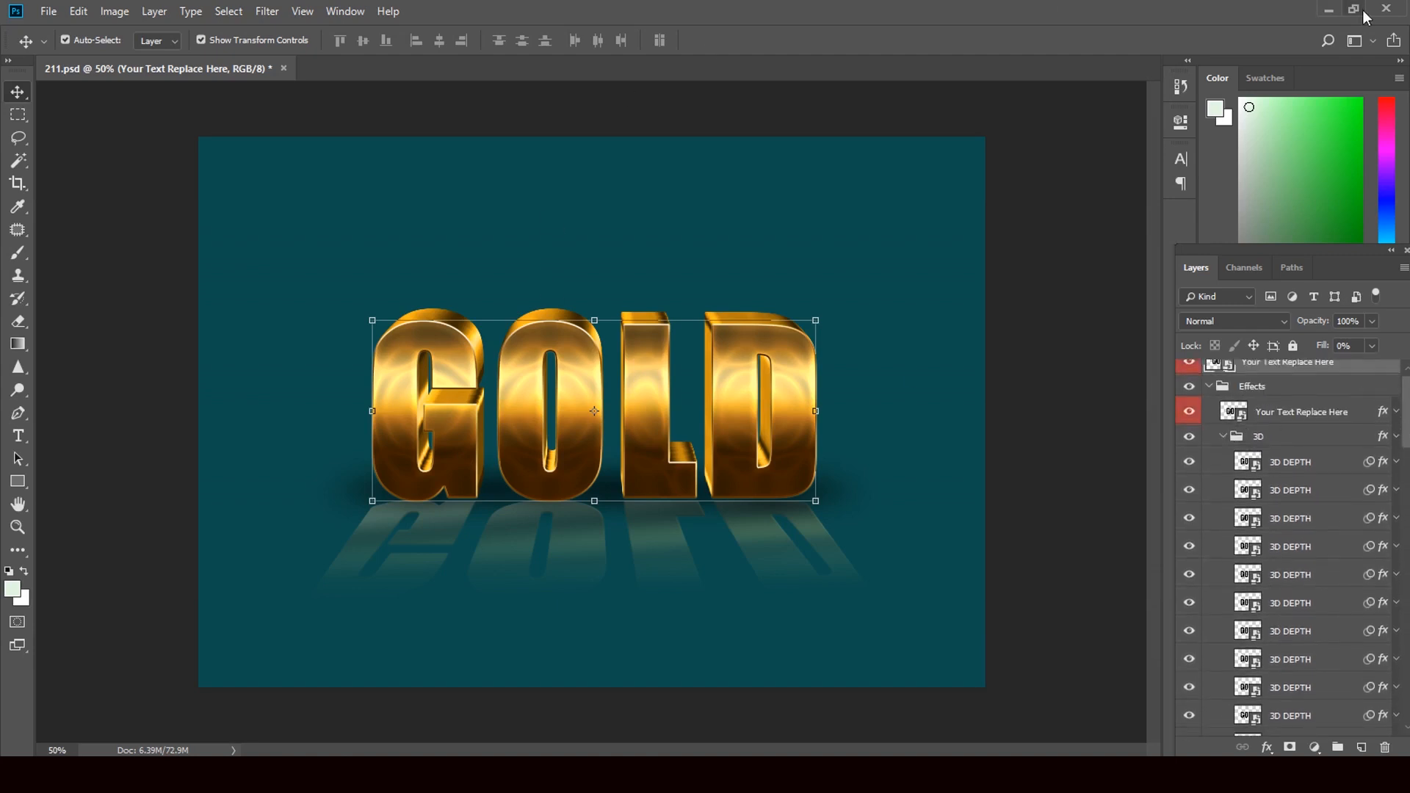
Step: Switch to File Explorer and open the clip art folder on Local Disk (D:)
click(1328, 11)
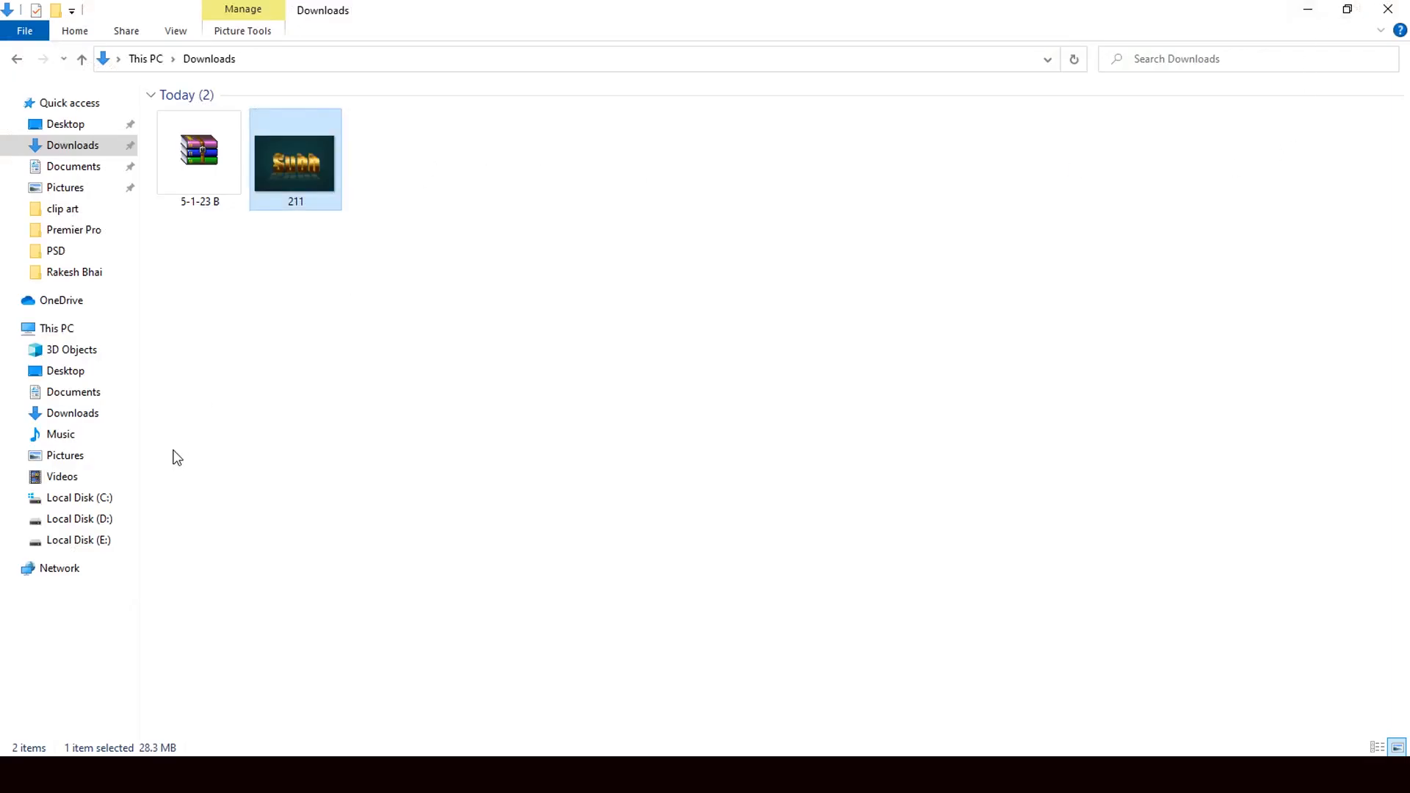
click(98, 542)
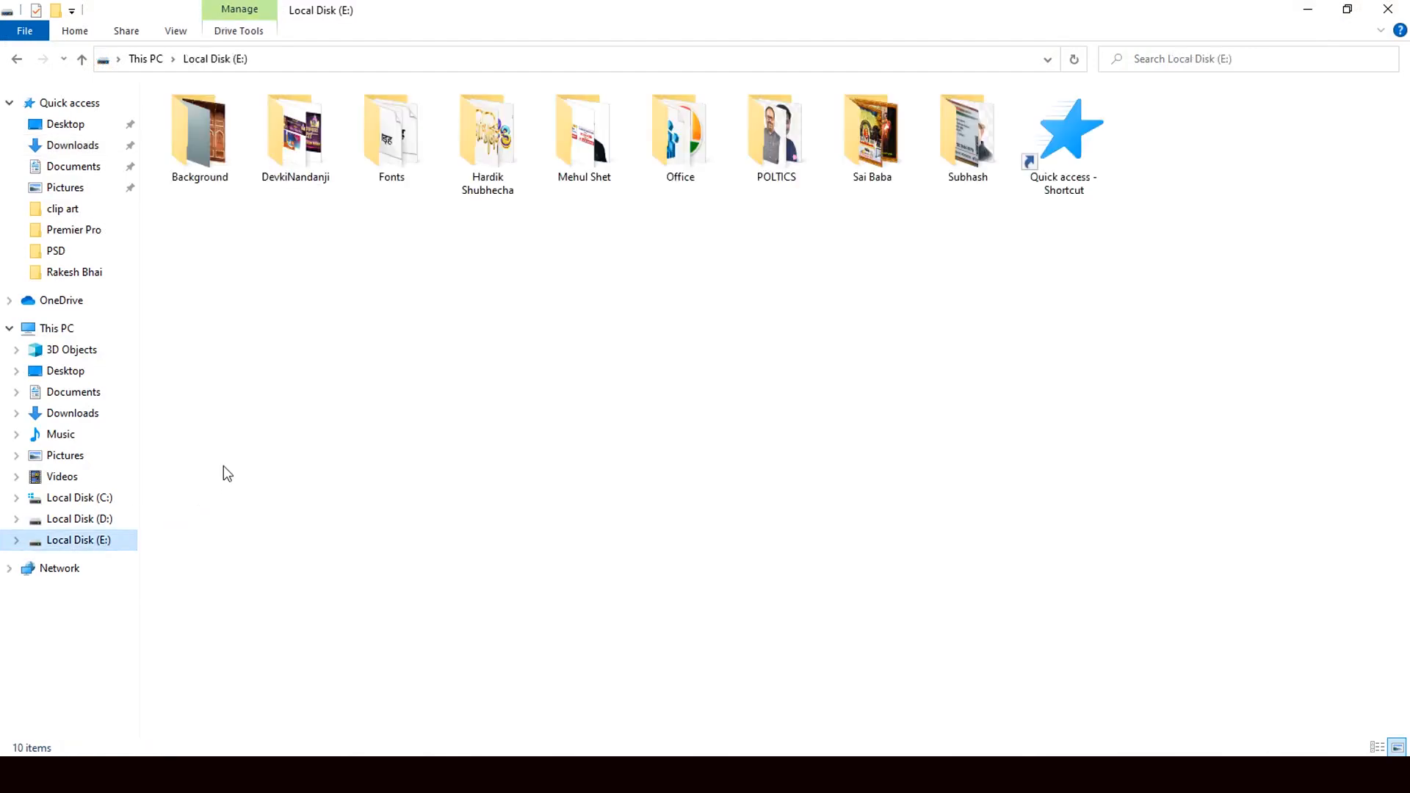
click(66, 523)
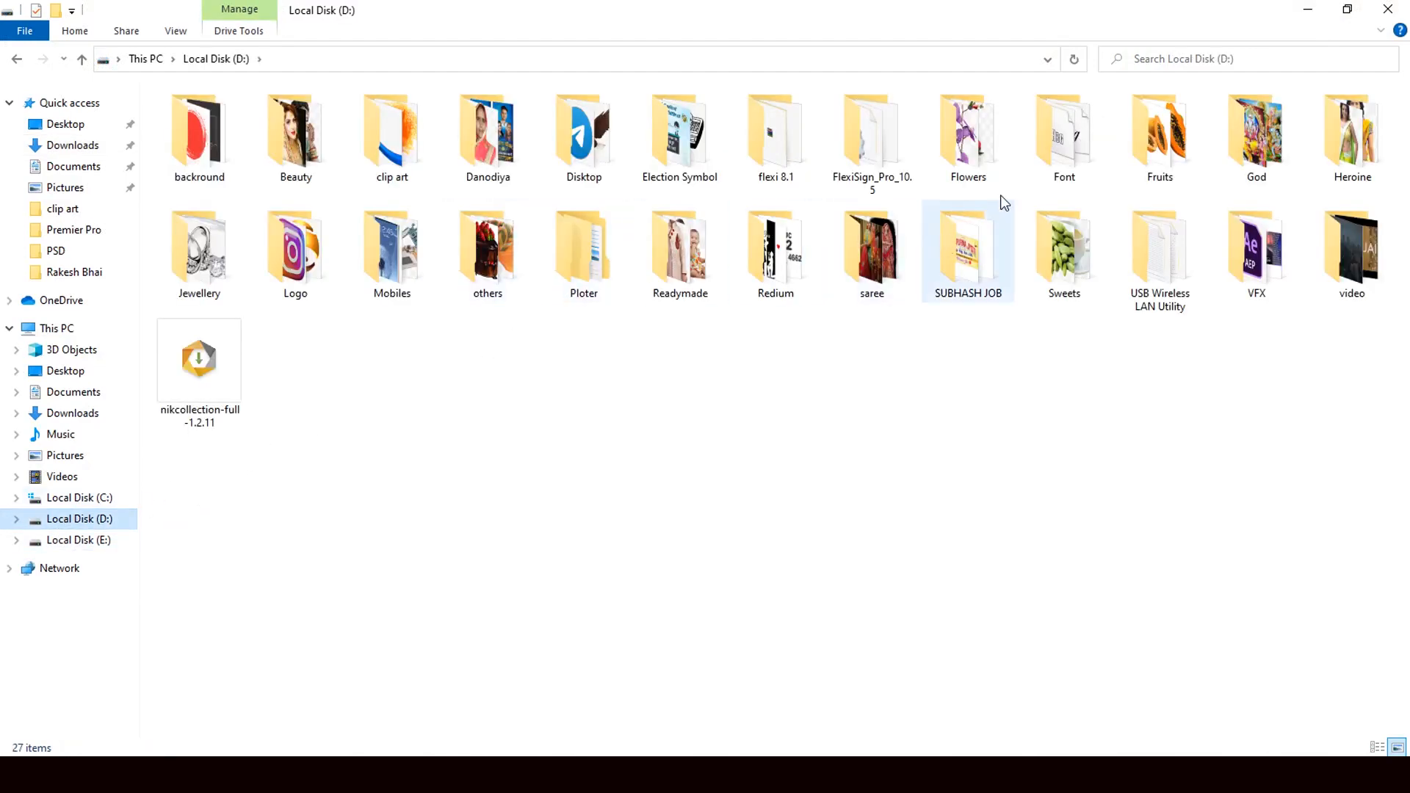
double_click(376, 165)
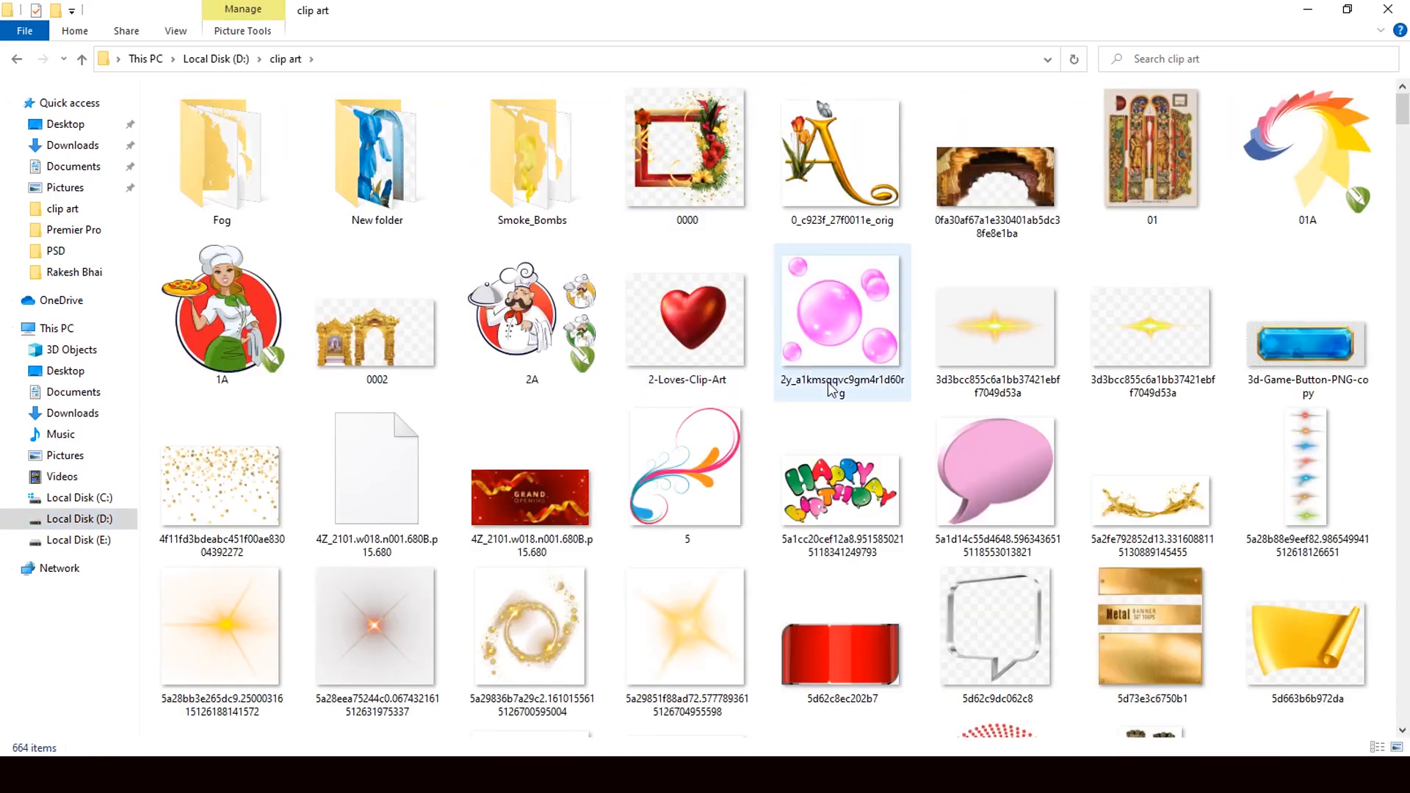
Step: Place the golden light flare image 2875997 from the clip art folder into the 211.psd document in Photoshop
scroll(844, 404, down, 10)
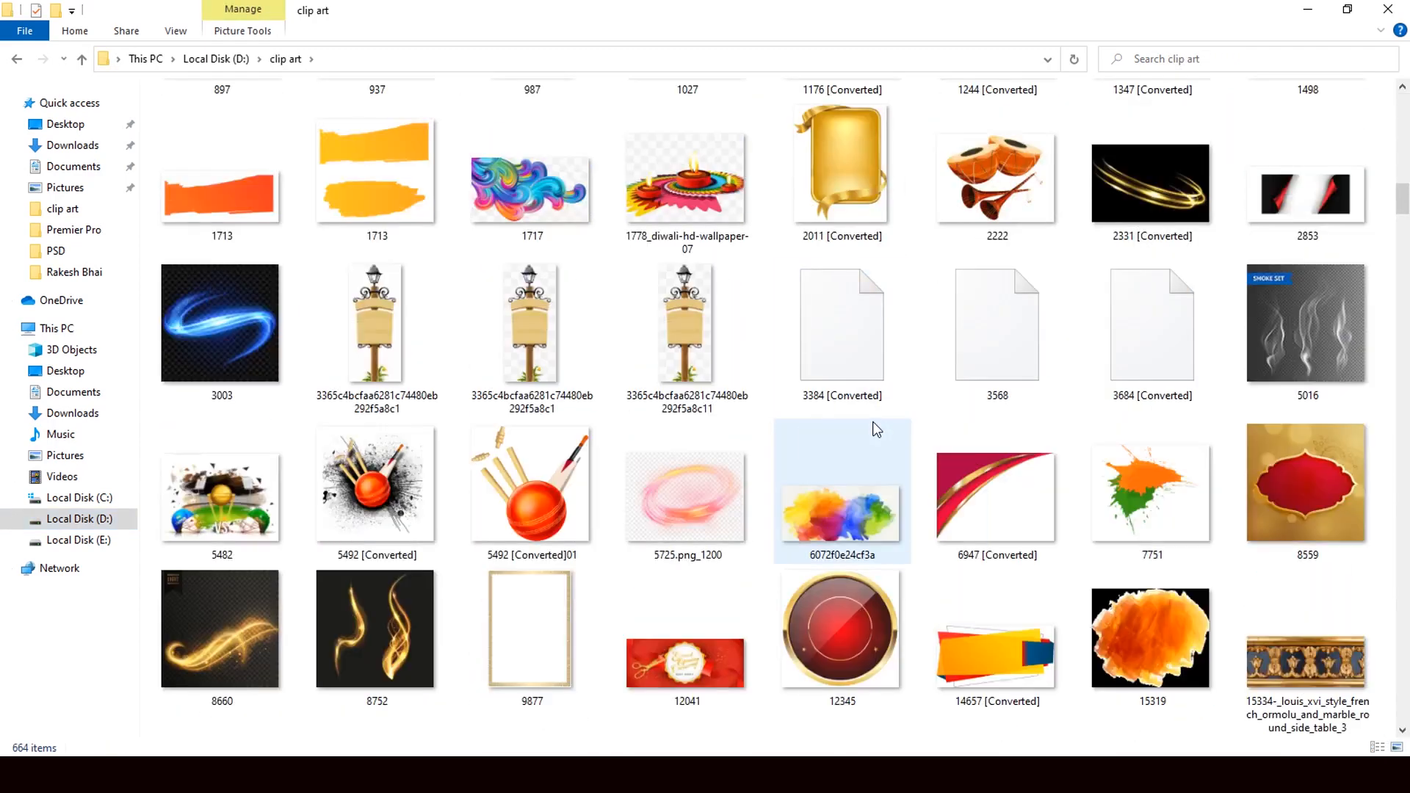
scroll(868, 420, down, 3)
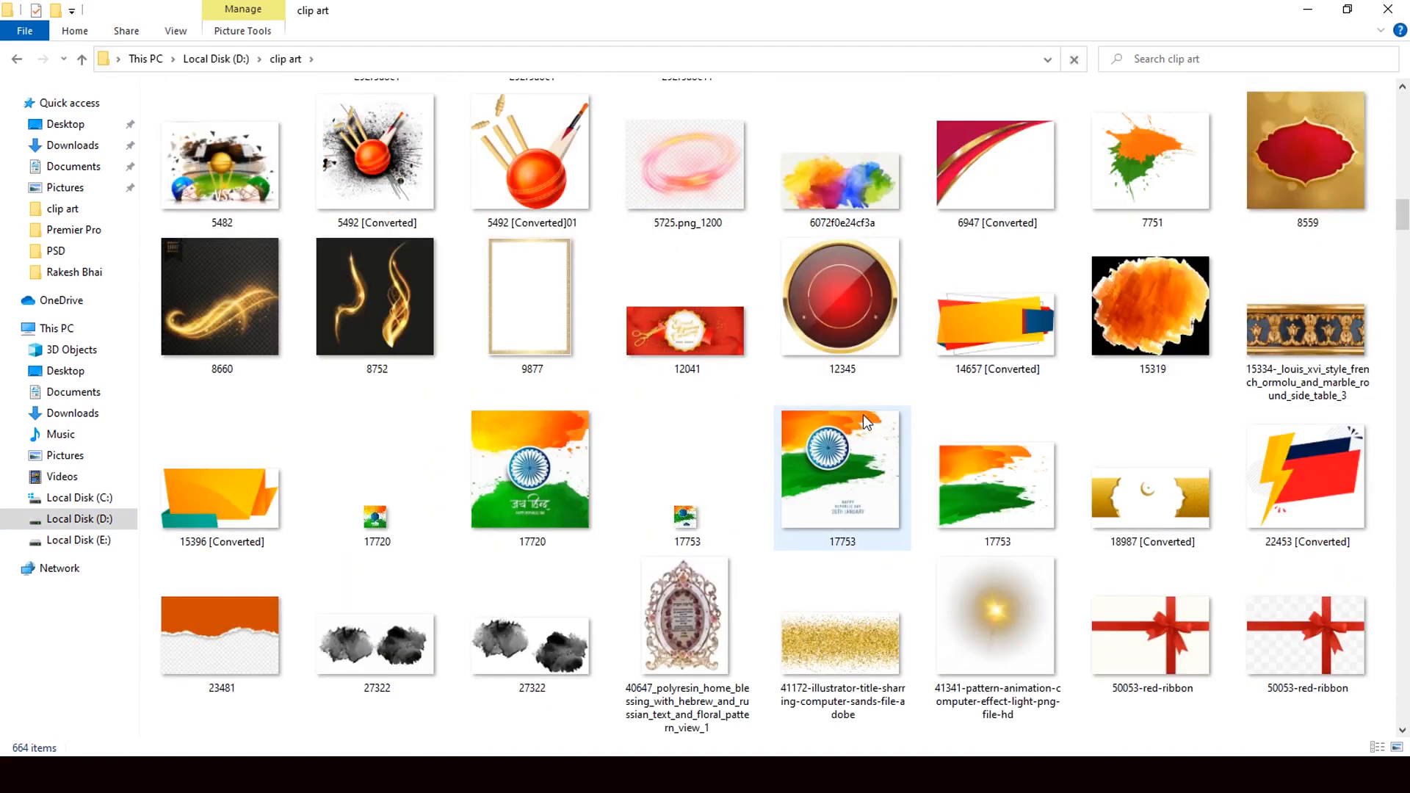
scroll(862, 414, up, 4)
scroll(862, 414, down, 4)
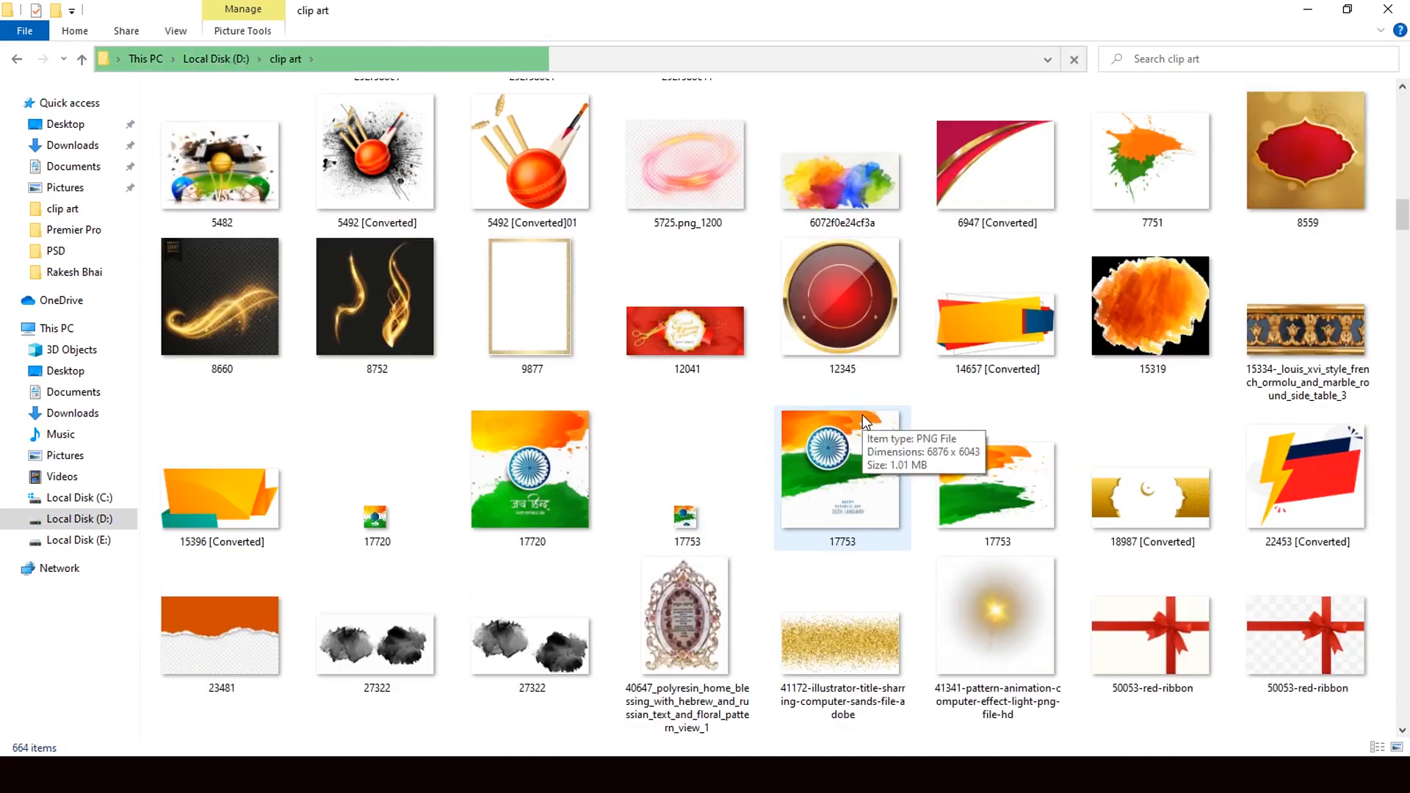
scroll(862, 412, down, 3)
scroll(863, 413, down, 3)
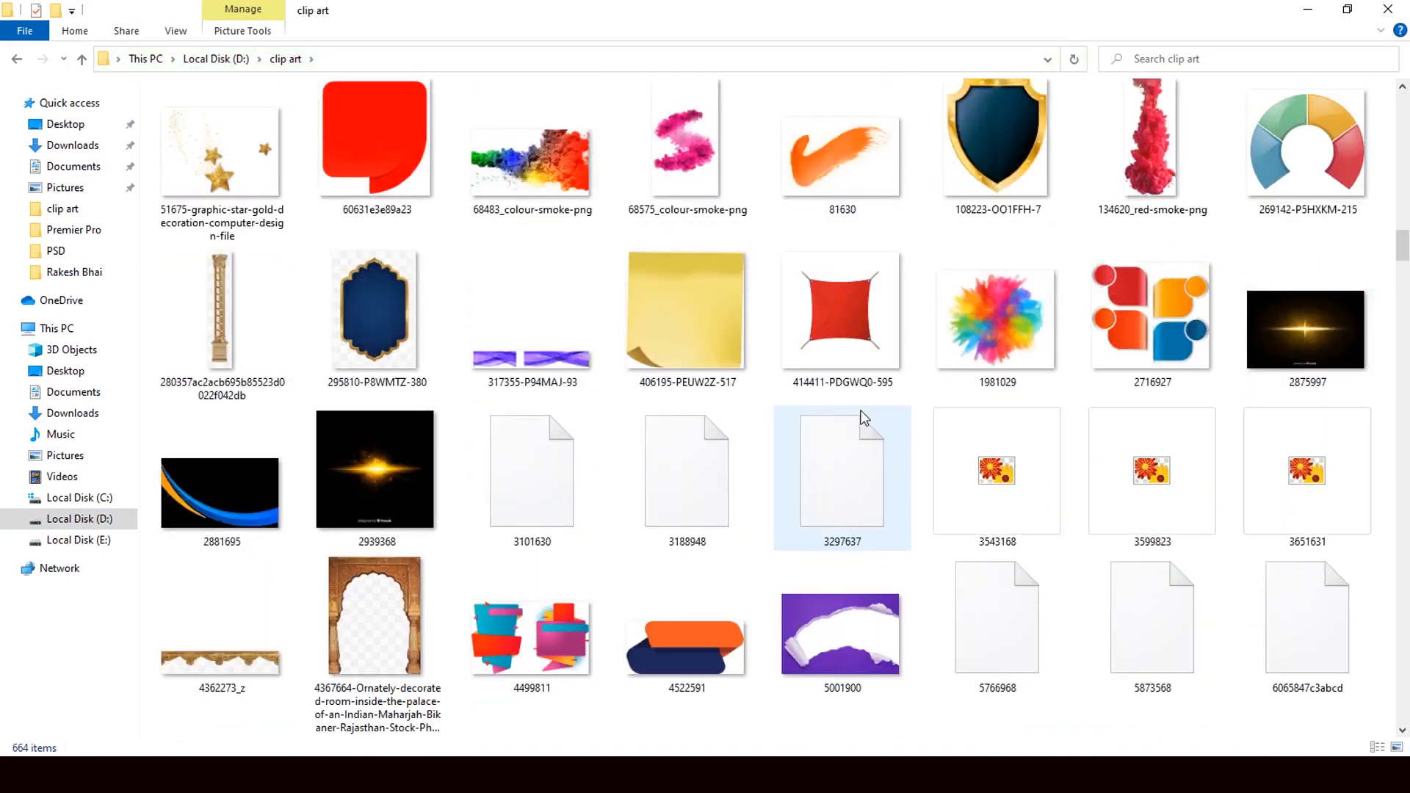
drag(1276, 342, 618, 585)
drag(548, 301, 547, 300)
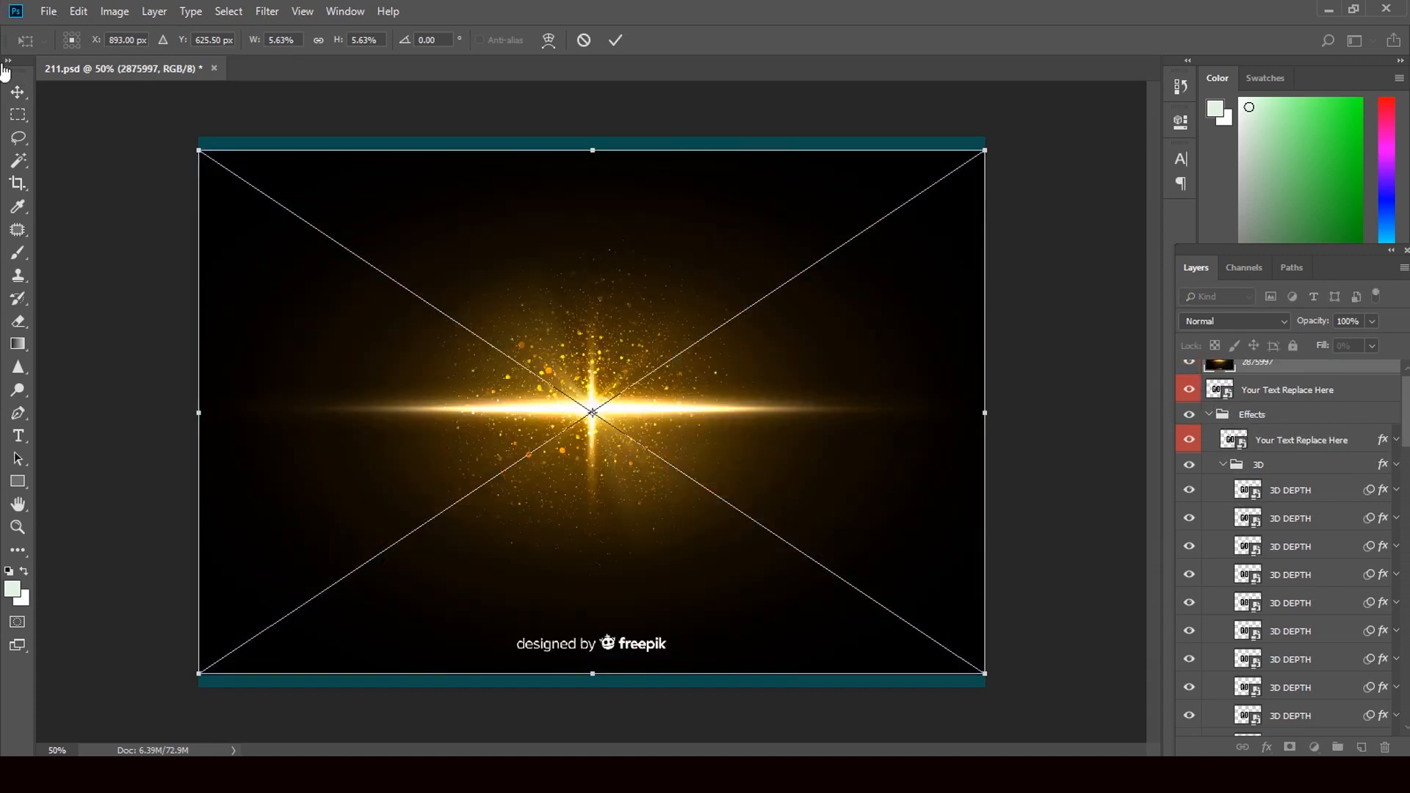
click(18, 92)
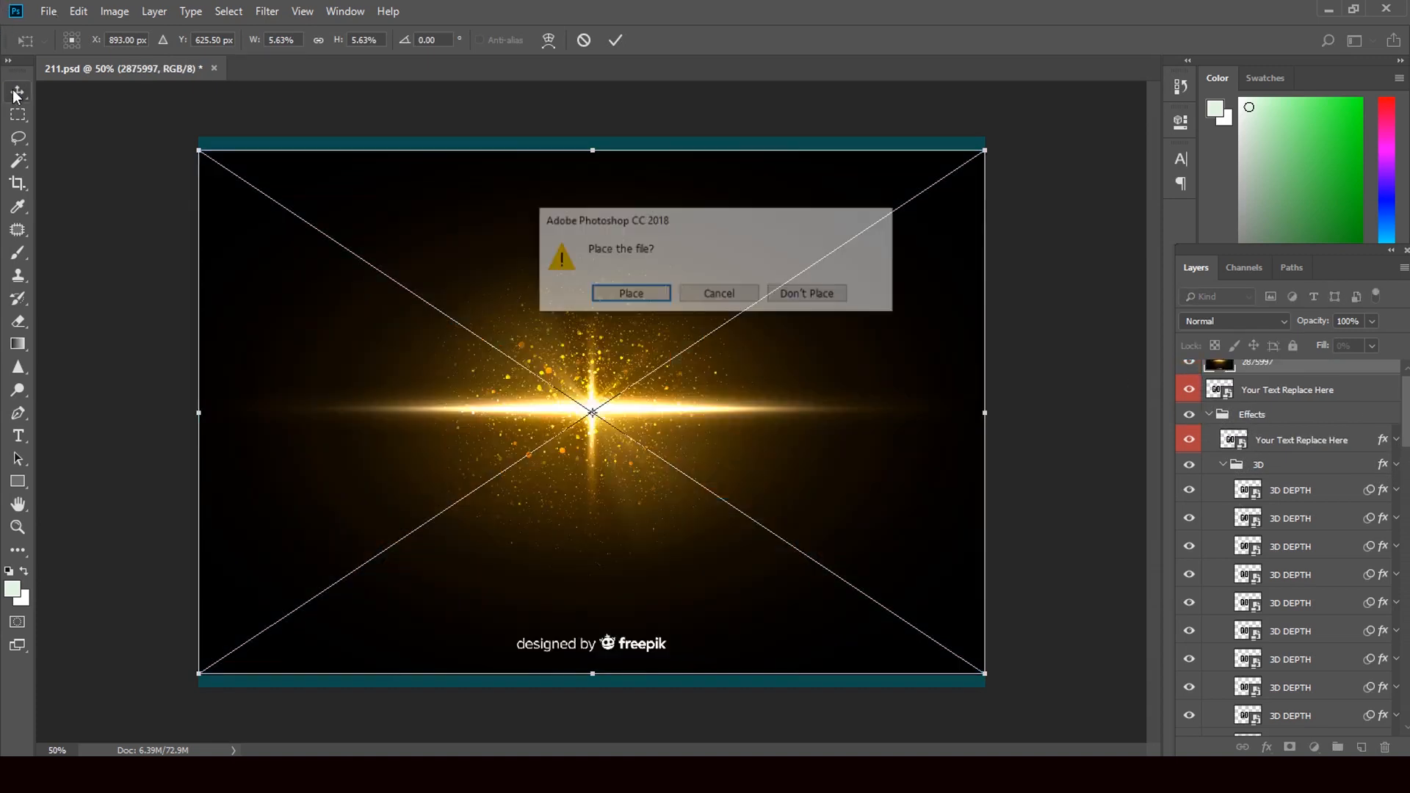
click(621, 296)
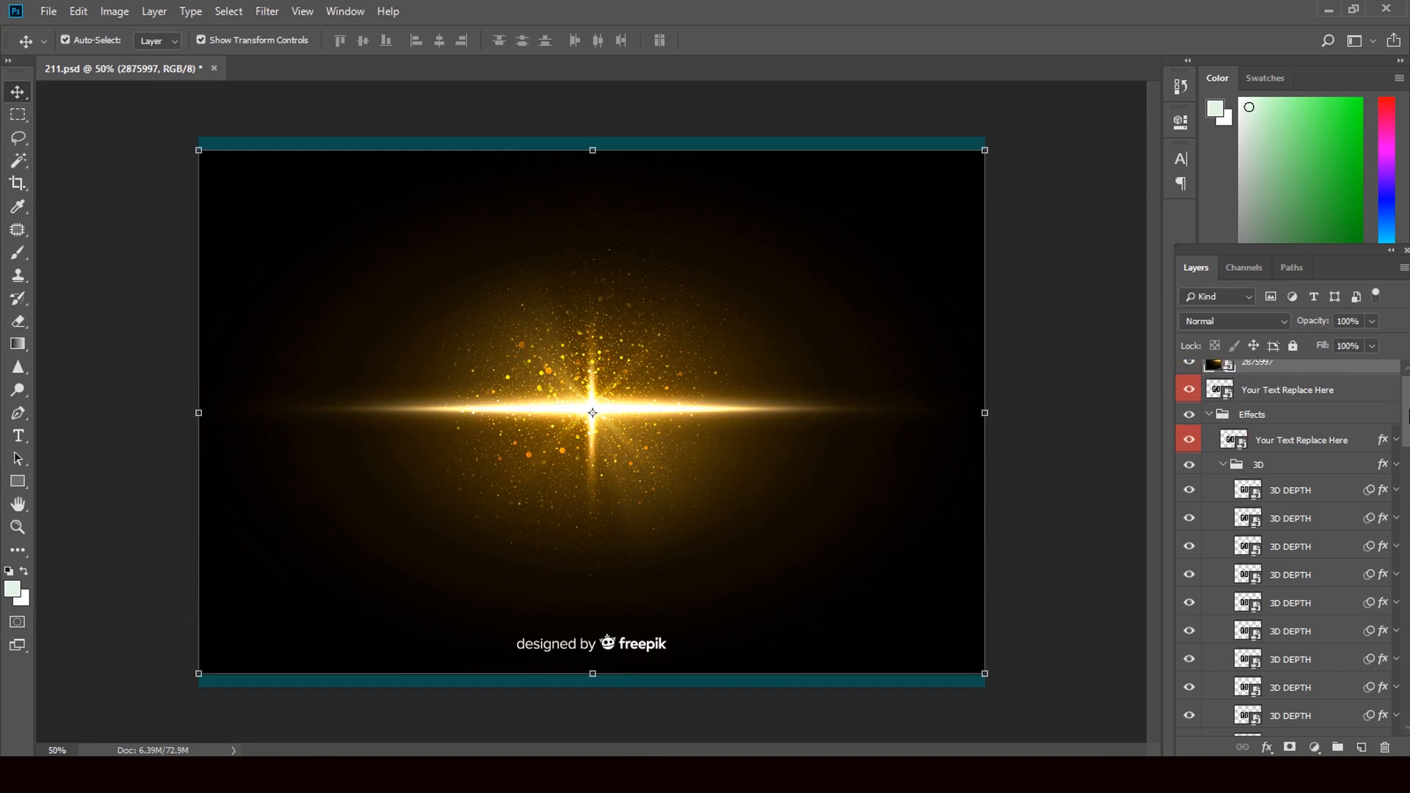
Step: Try the Color Burn blend mode on the 2875997 flare layer
drag(1406, 415, 1403, 374)
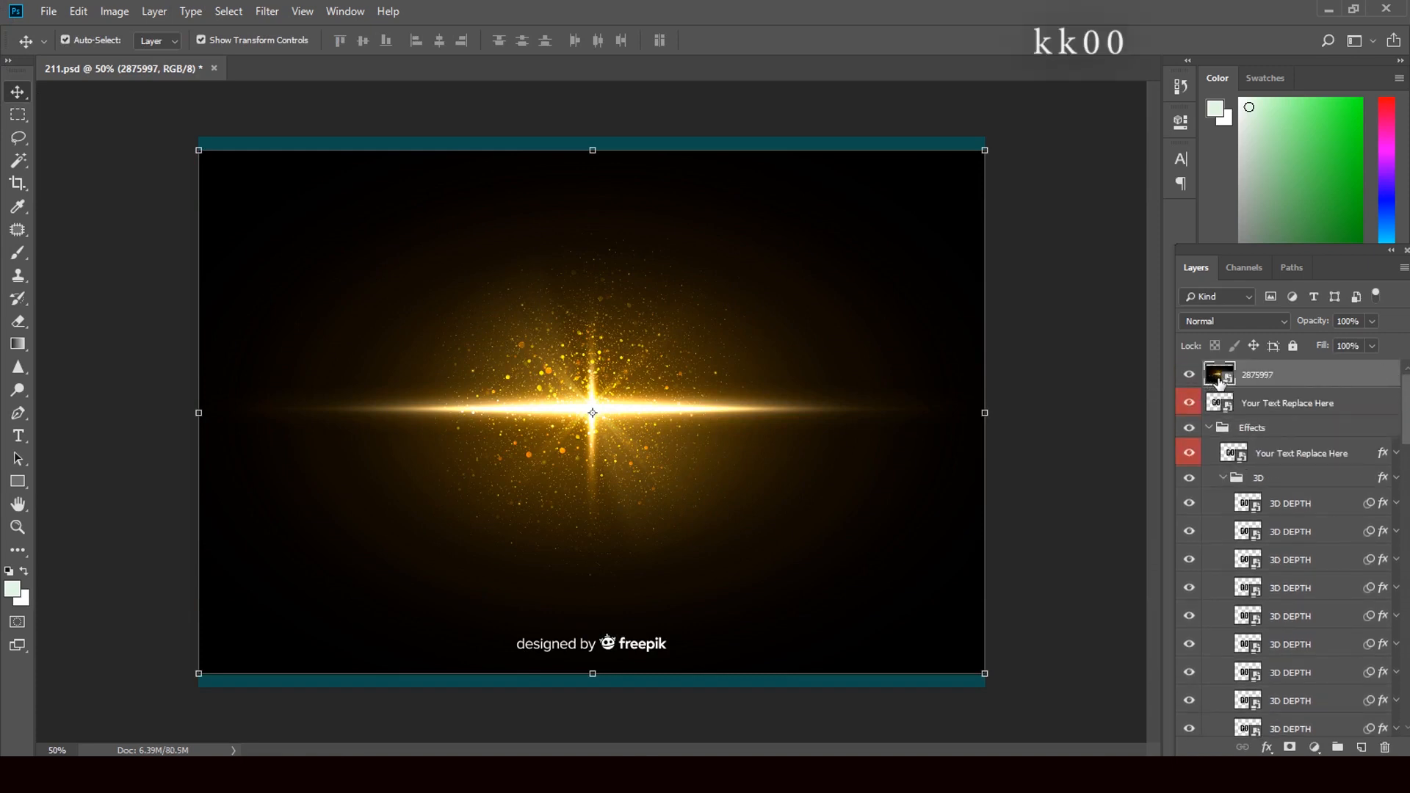
click(1287, 324)
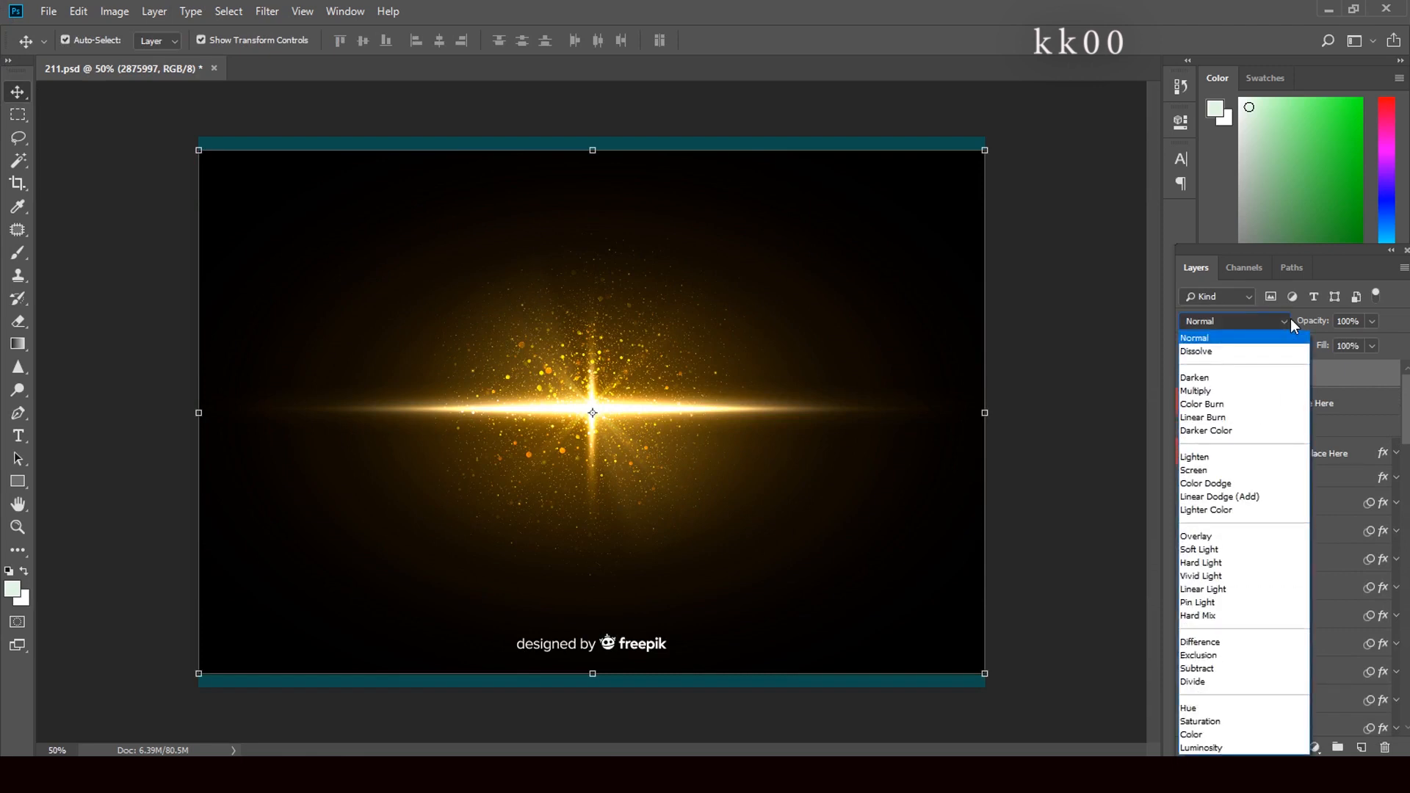
click(1233, 406)
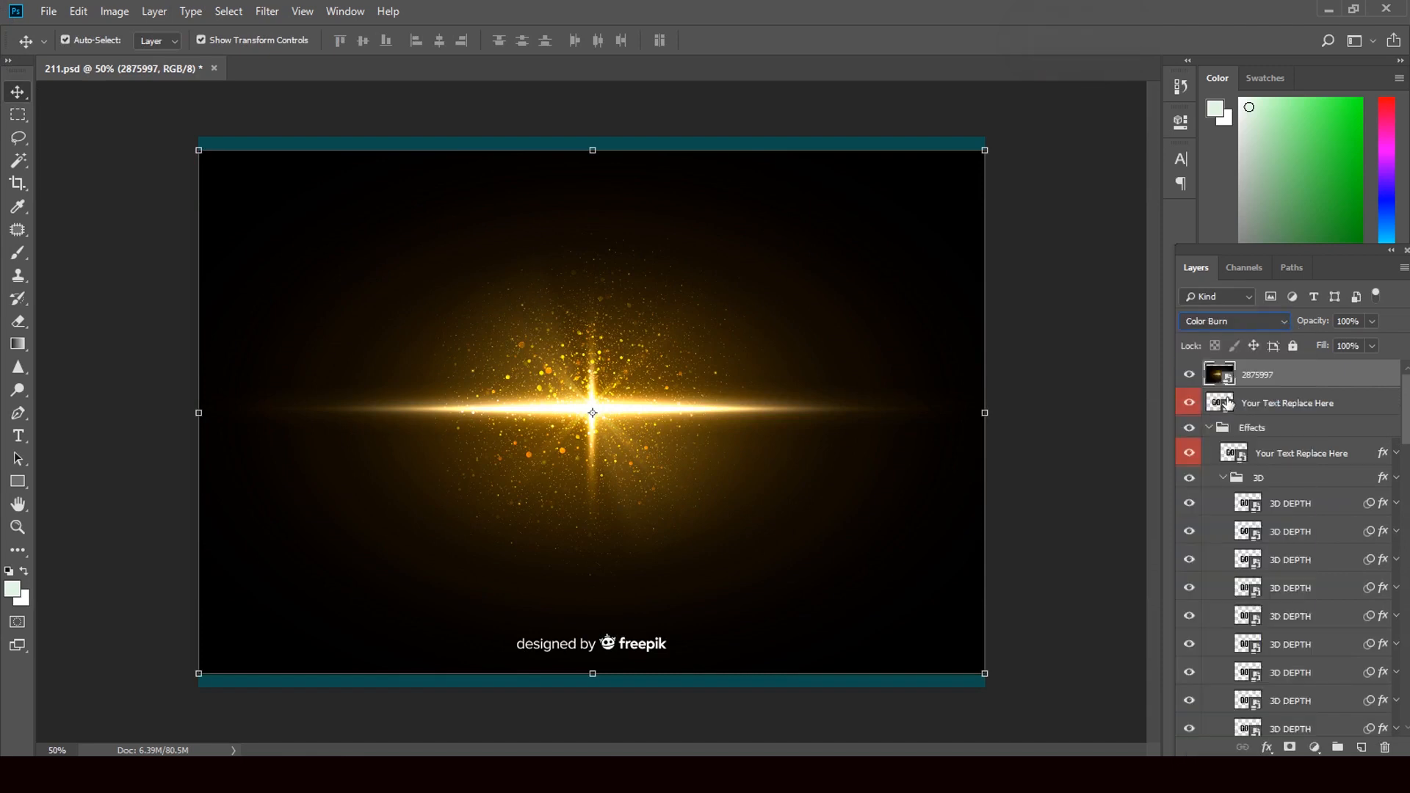
click(1285, 328)
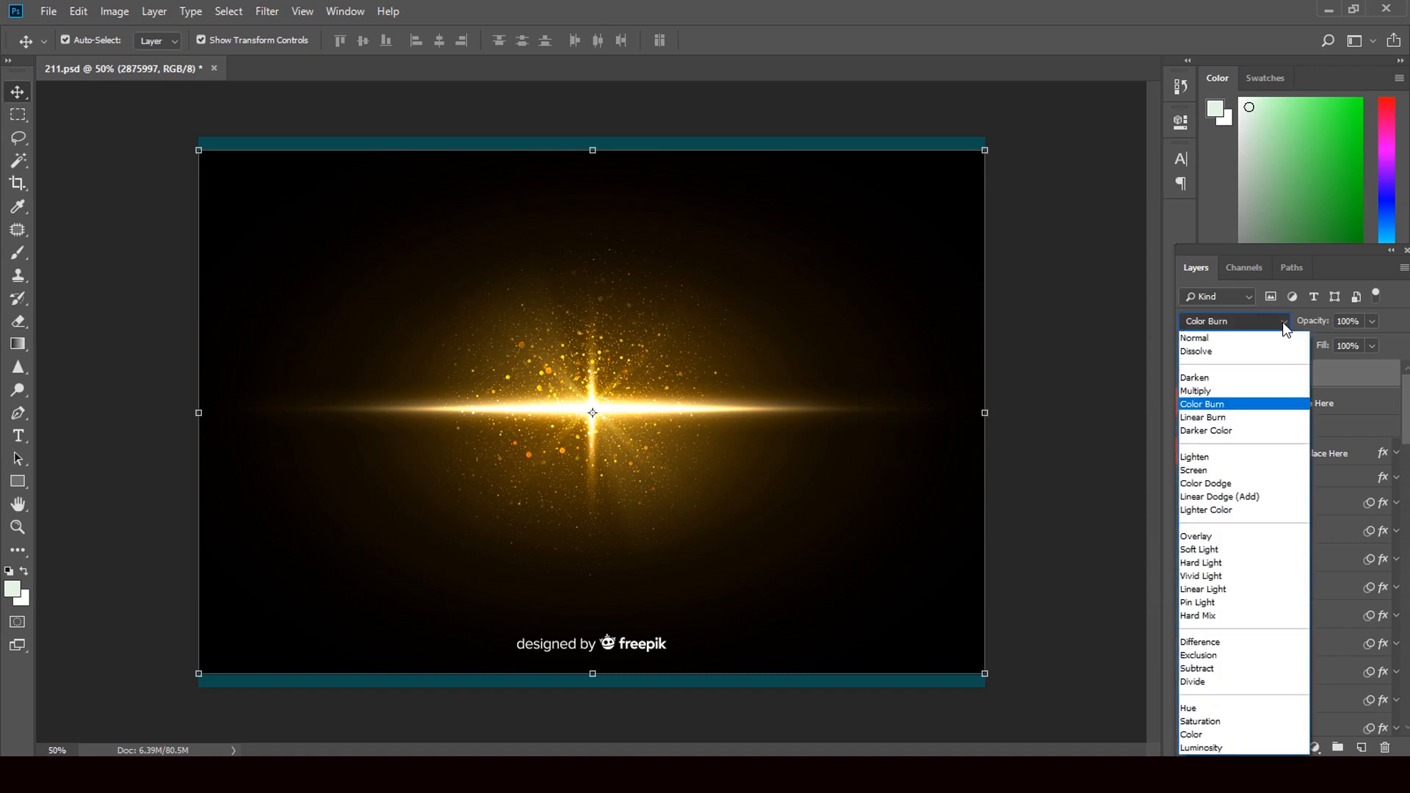
click(1139, 366)
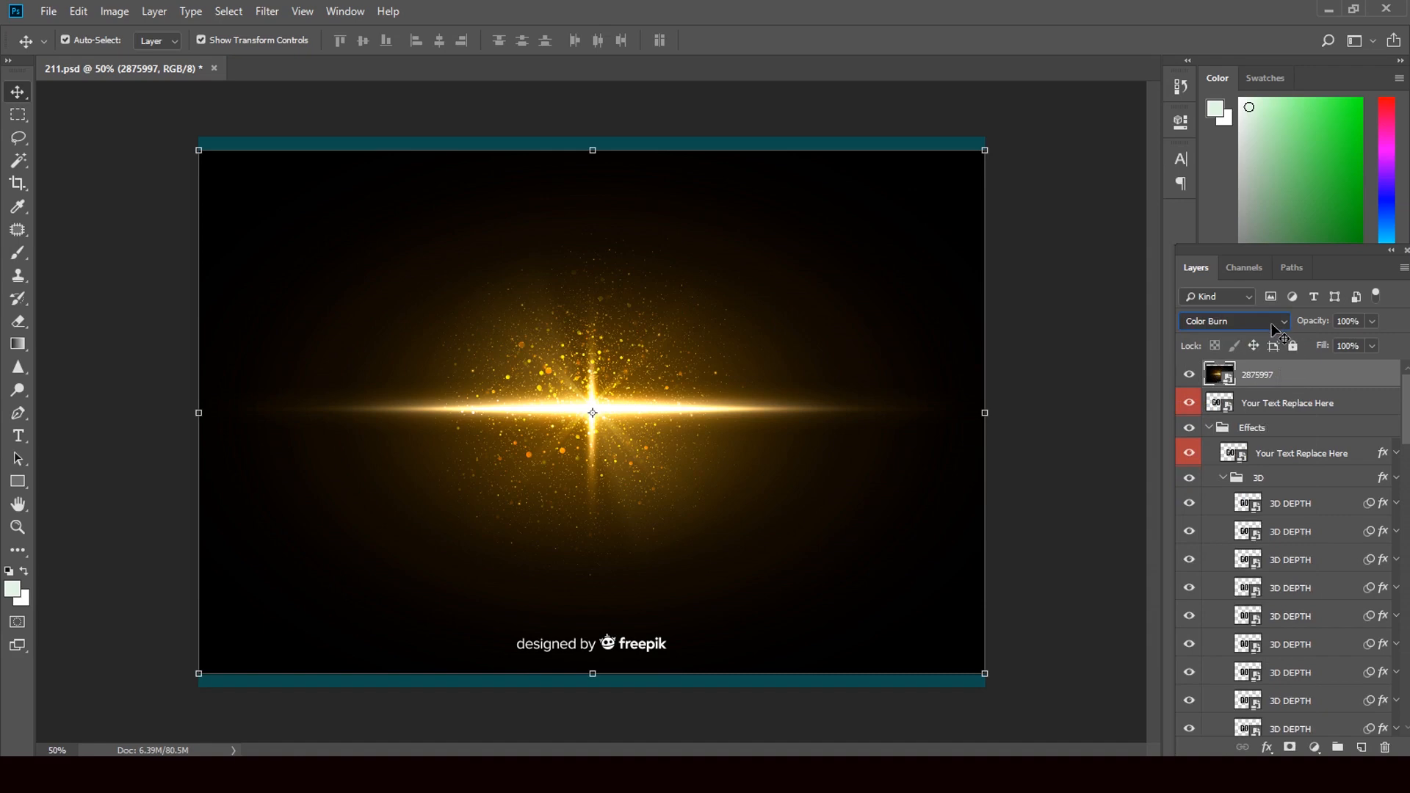
click(1250, 297)
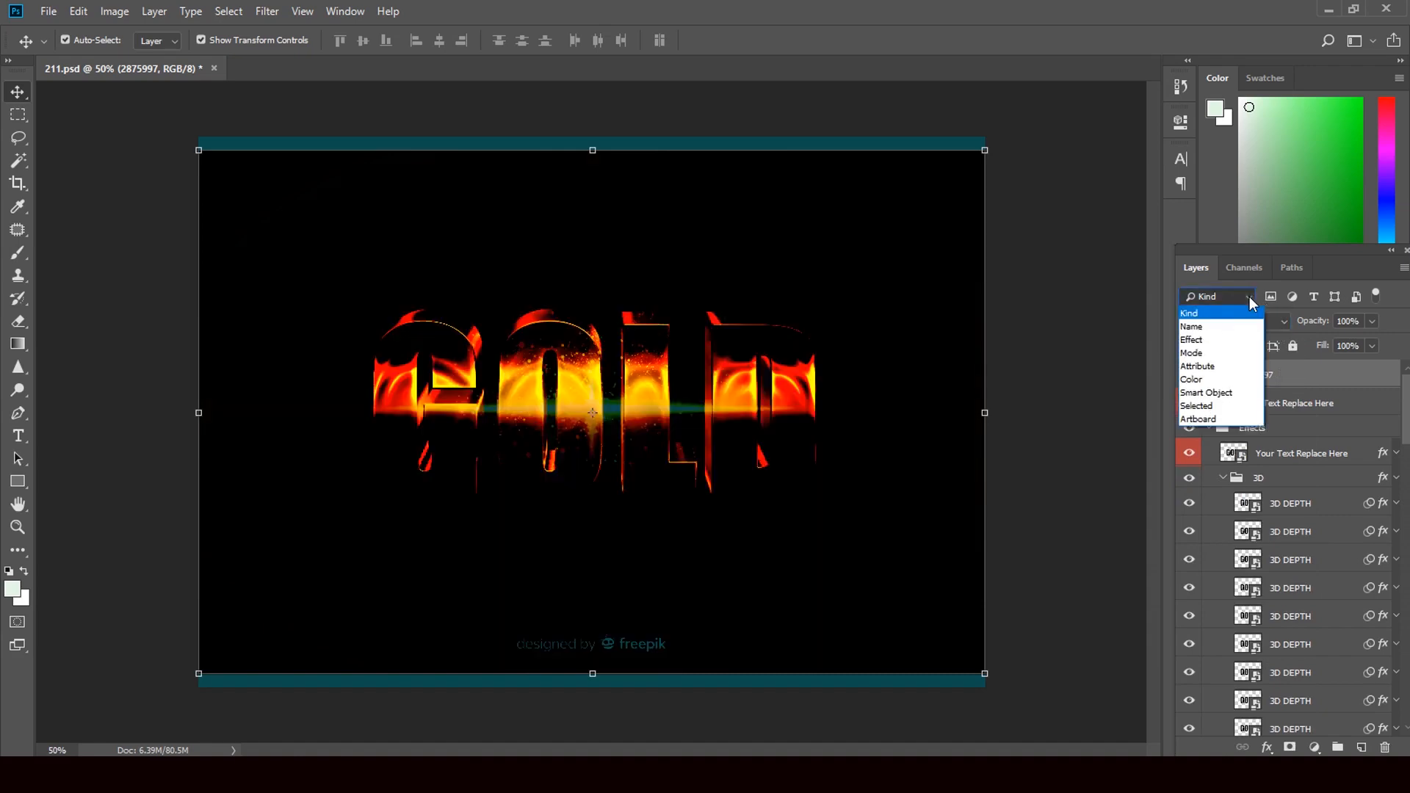
click(1252, 301)
Step: Set the 2875997 flare layer's blend mode to Screen
click(1277, 326)
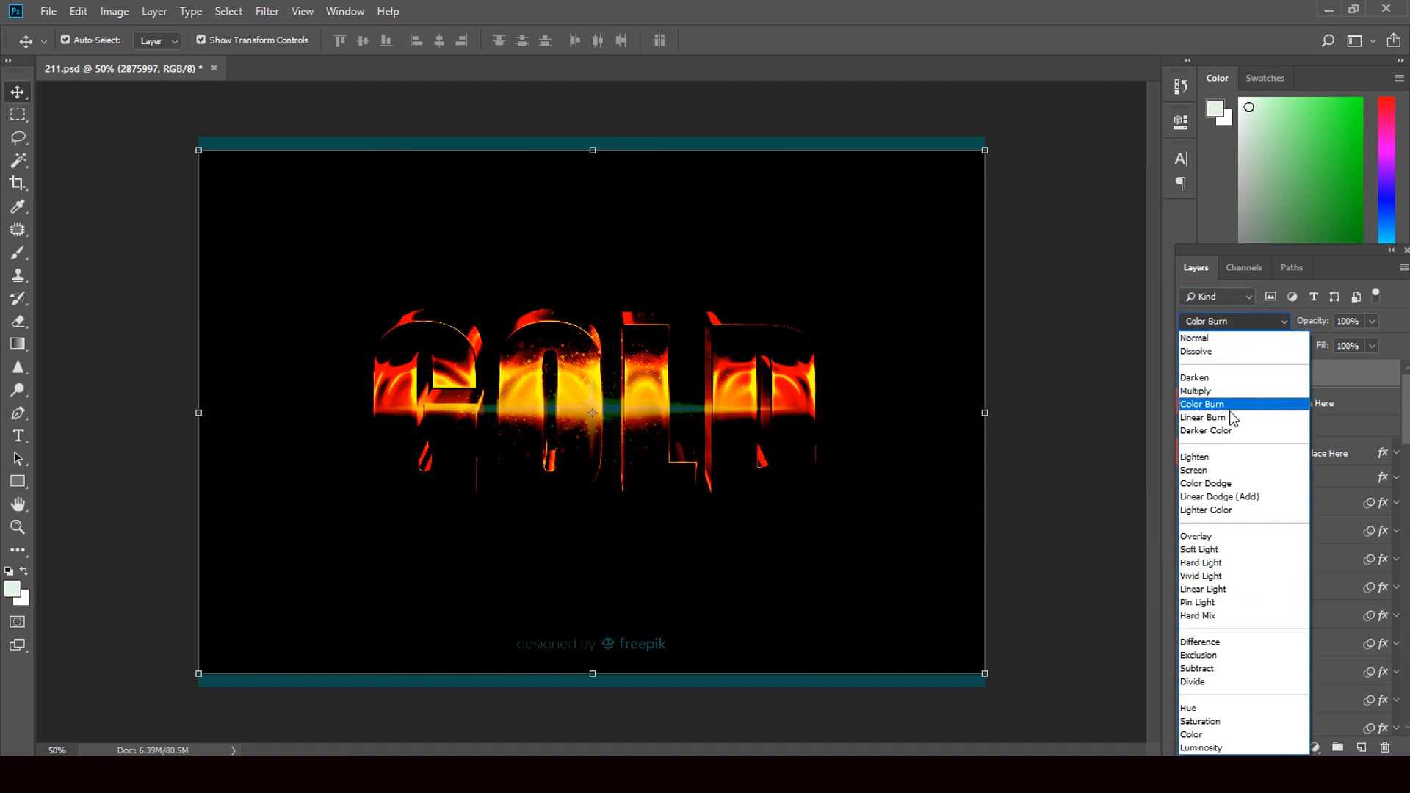
click(1231, 471)
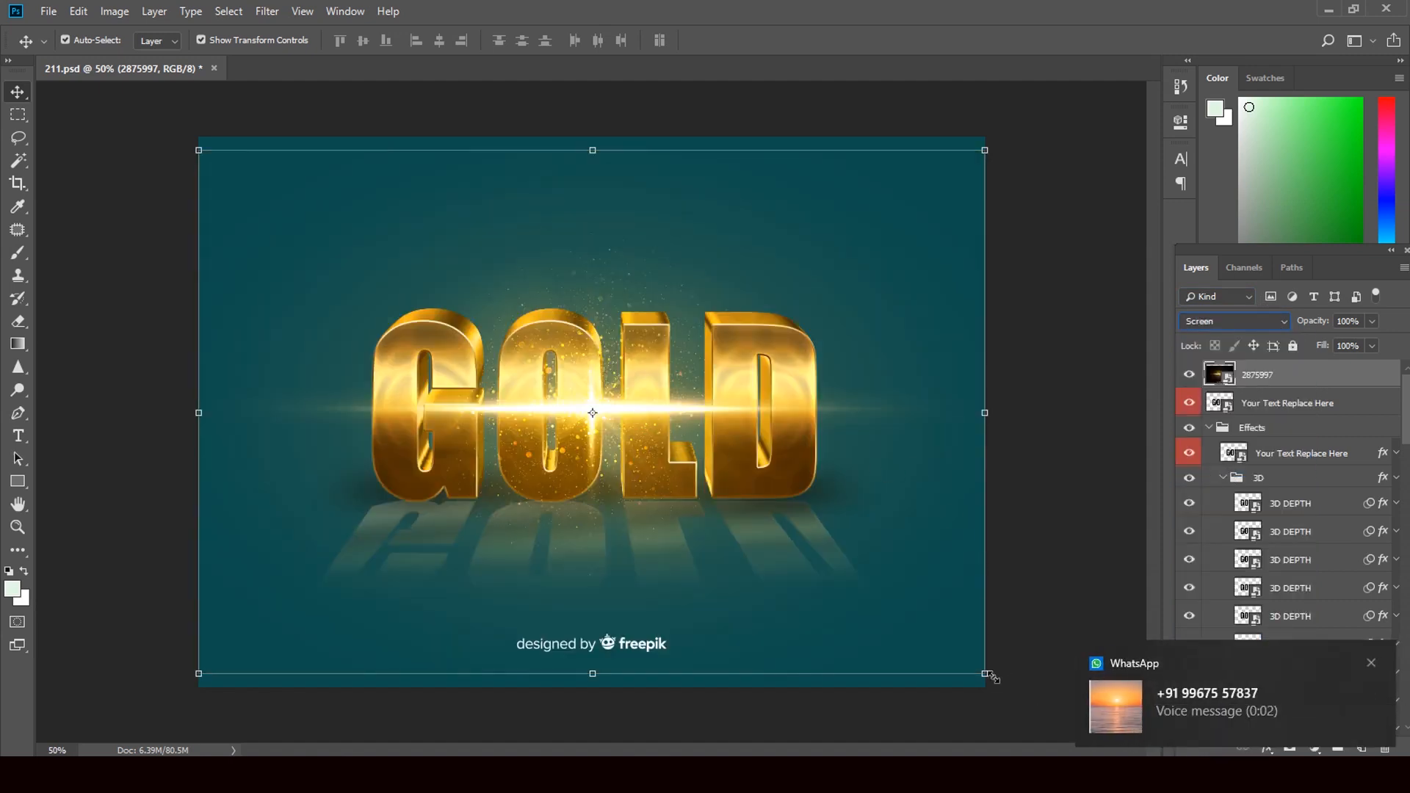
Step: Scale the flare to about 5.23% width and 1.04% height, place it along the upper edge of the GOLD letters, and apply the transform
drag(990, 677, 929, 410)
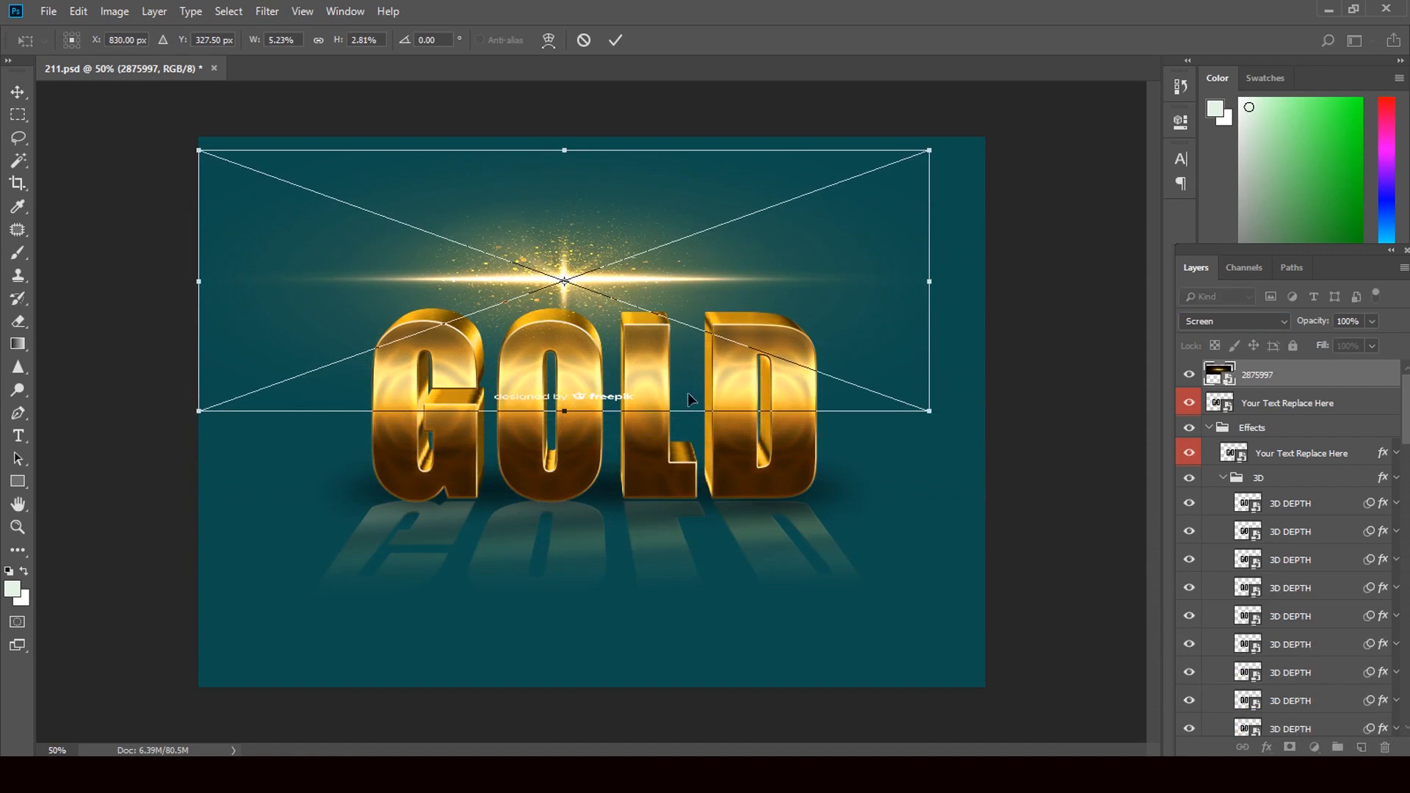
mouse_move(683, 415)
mouse_down()
mouse_move(705, 560)
mouse_move(716, 542)
mouse_move(703, 580)
mouse_move(686, 438)
mouse_up()
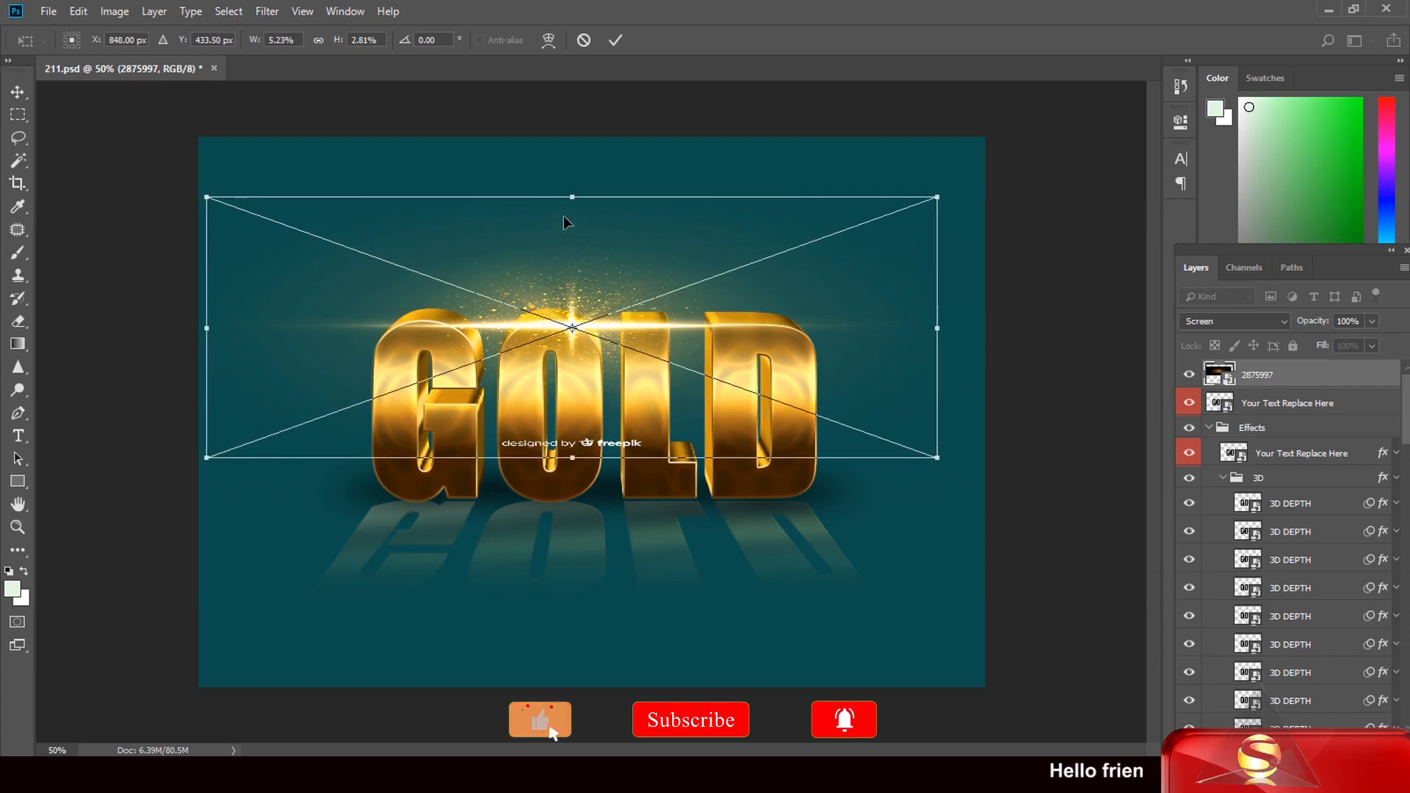
drag(572, 202, 570, 343)
drag(573, 444, 573, 363)
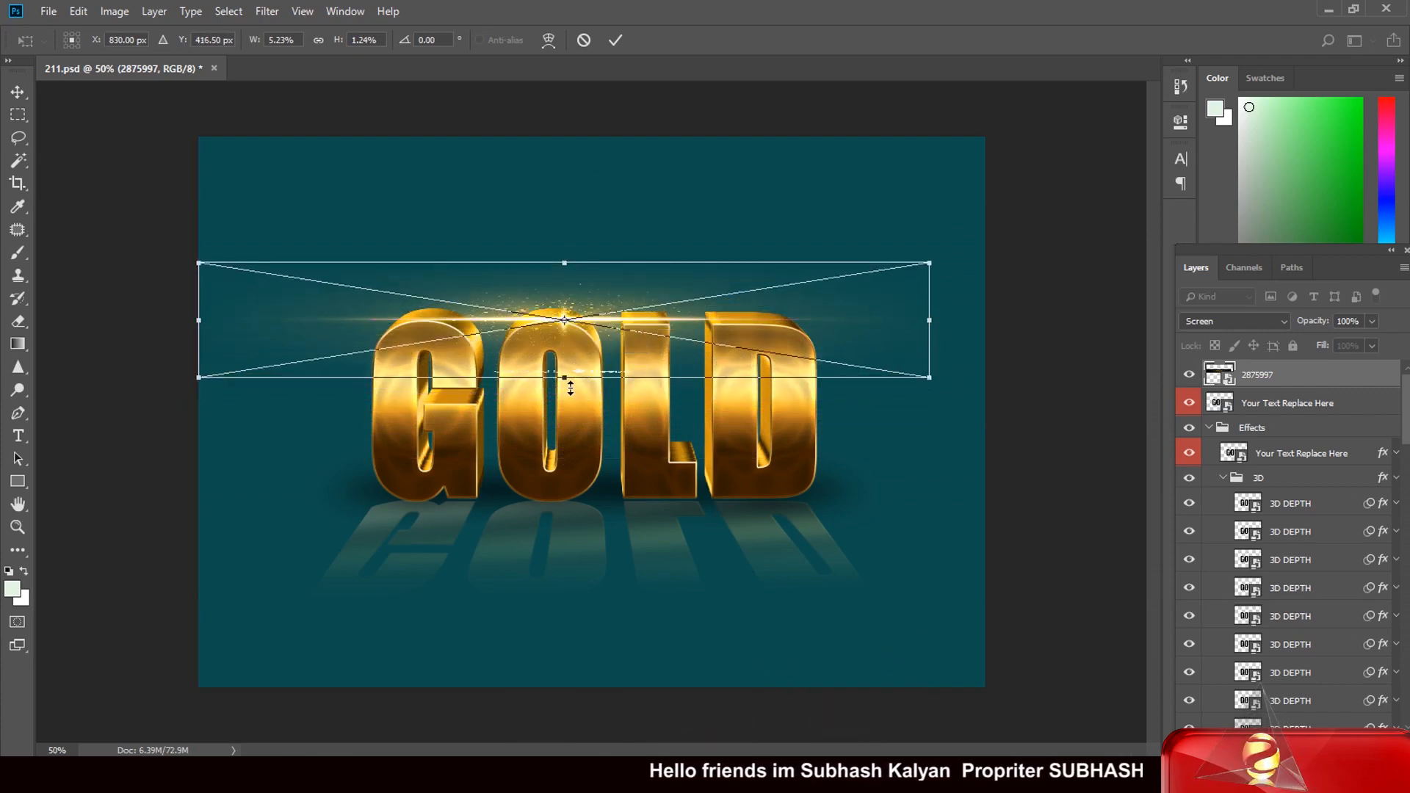
drag(566, 381, 580, 344)
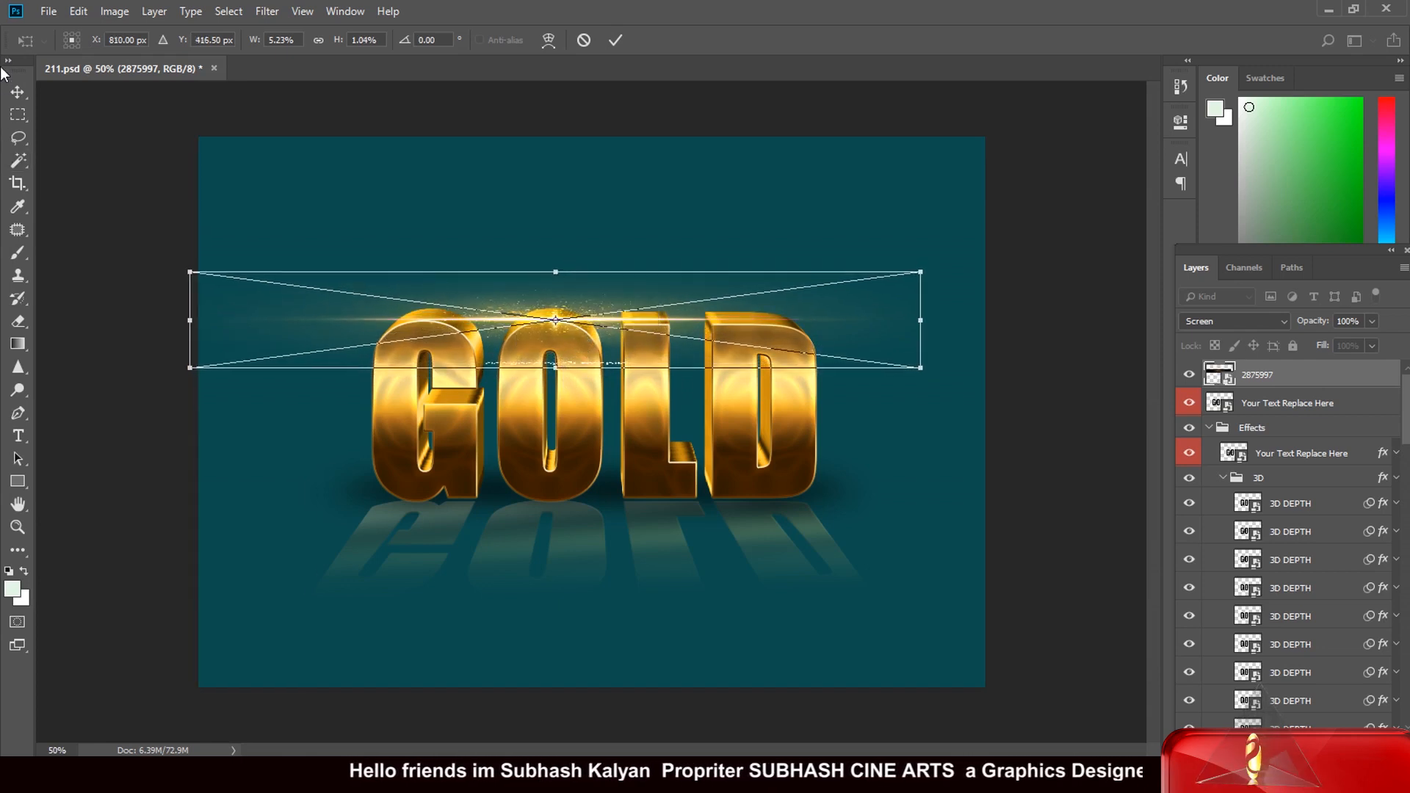
click(18, 89)
click(624, 293)
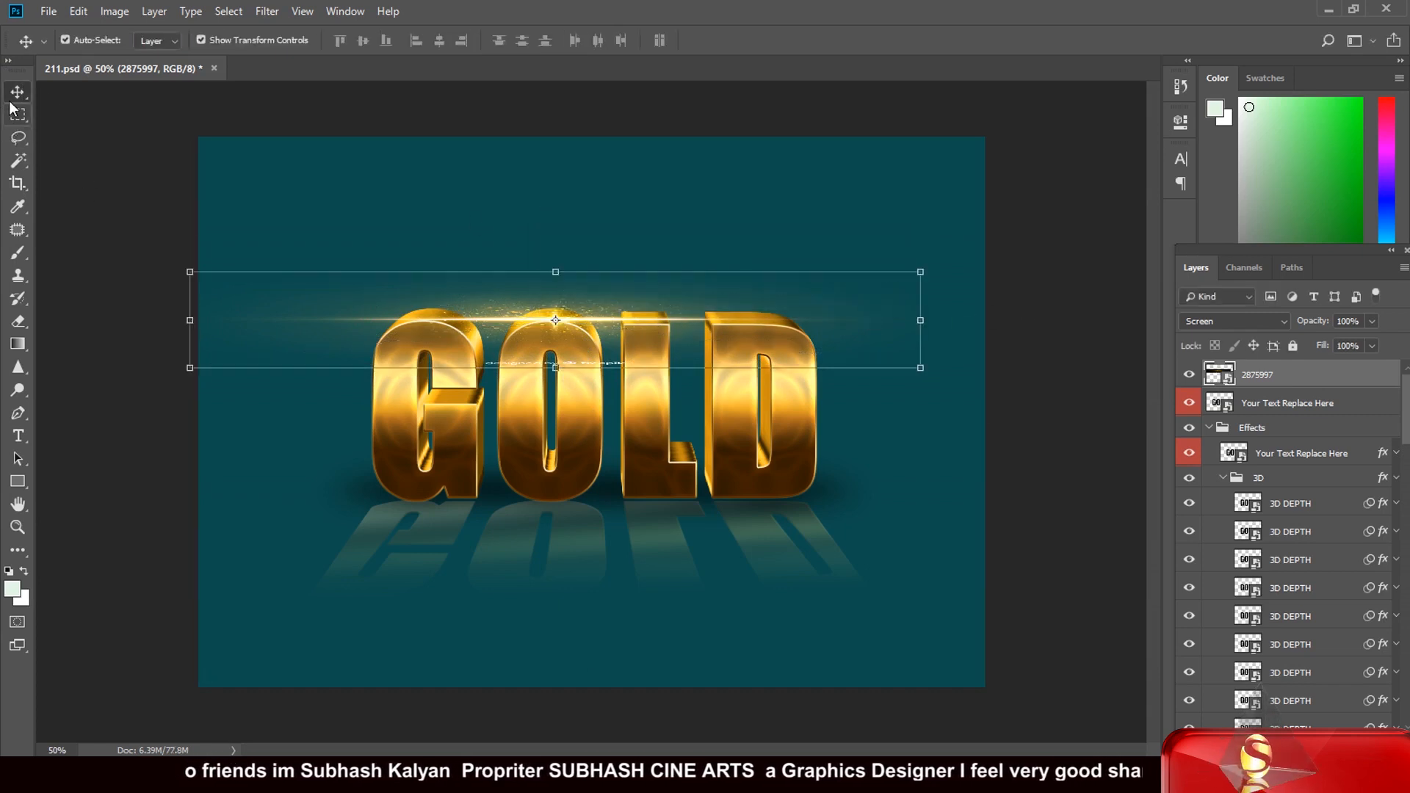
click(46, 117)
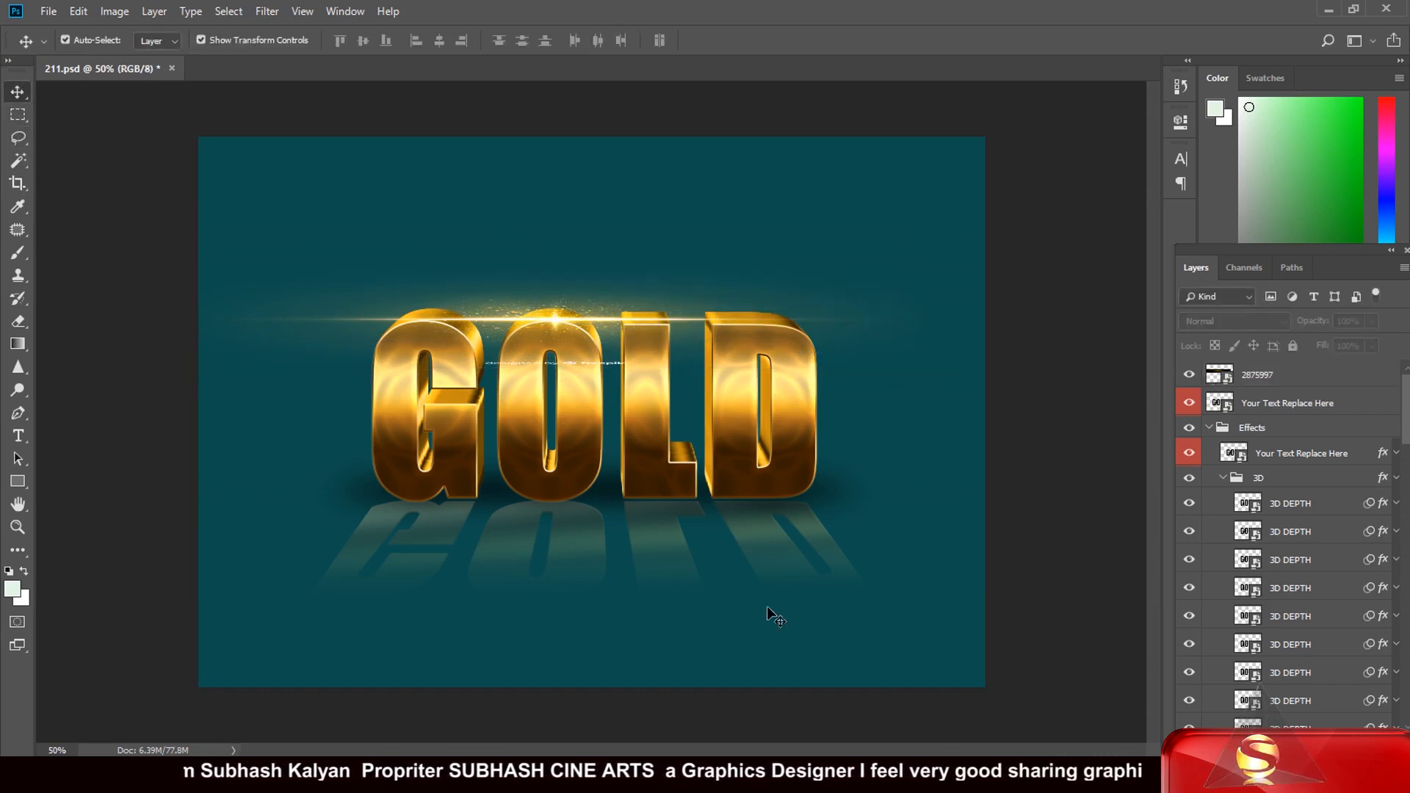
Step: Try to move the light flare slightly lower over the letter O and apply the transform
click(559, 321)
drag(559, 321, 545, 372)
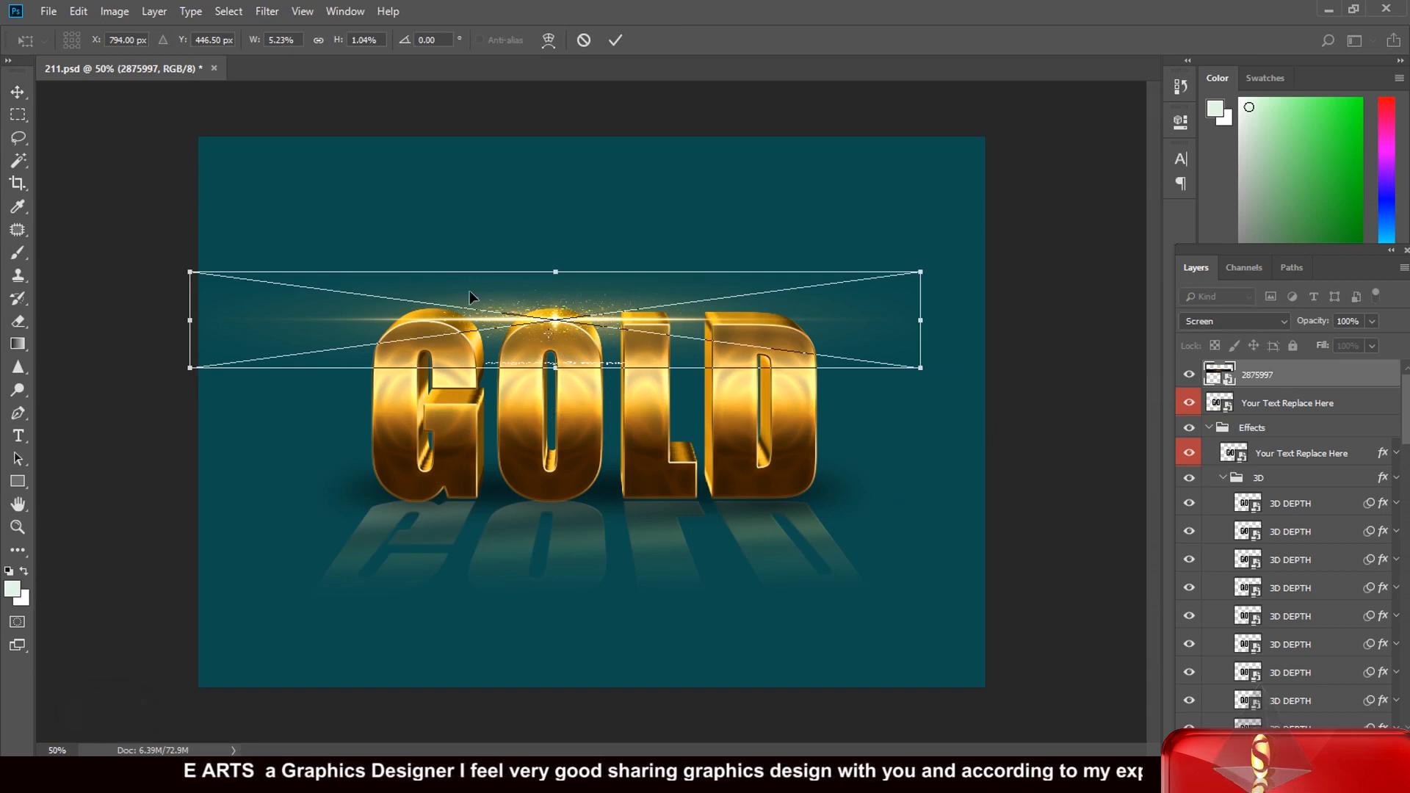
click(17, 97)
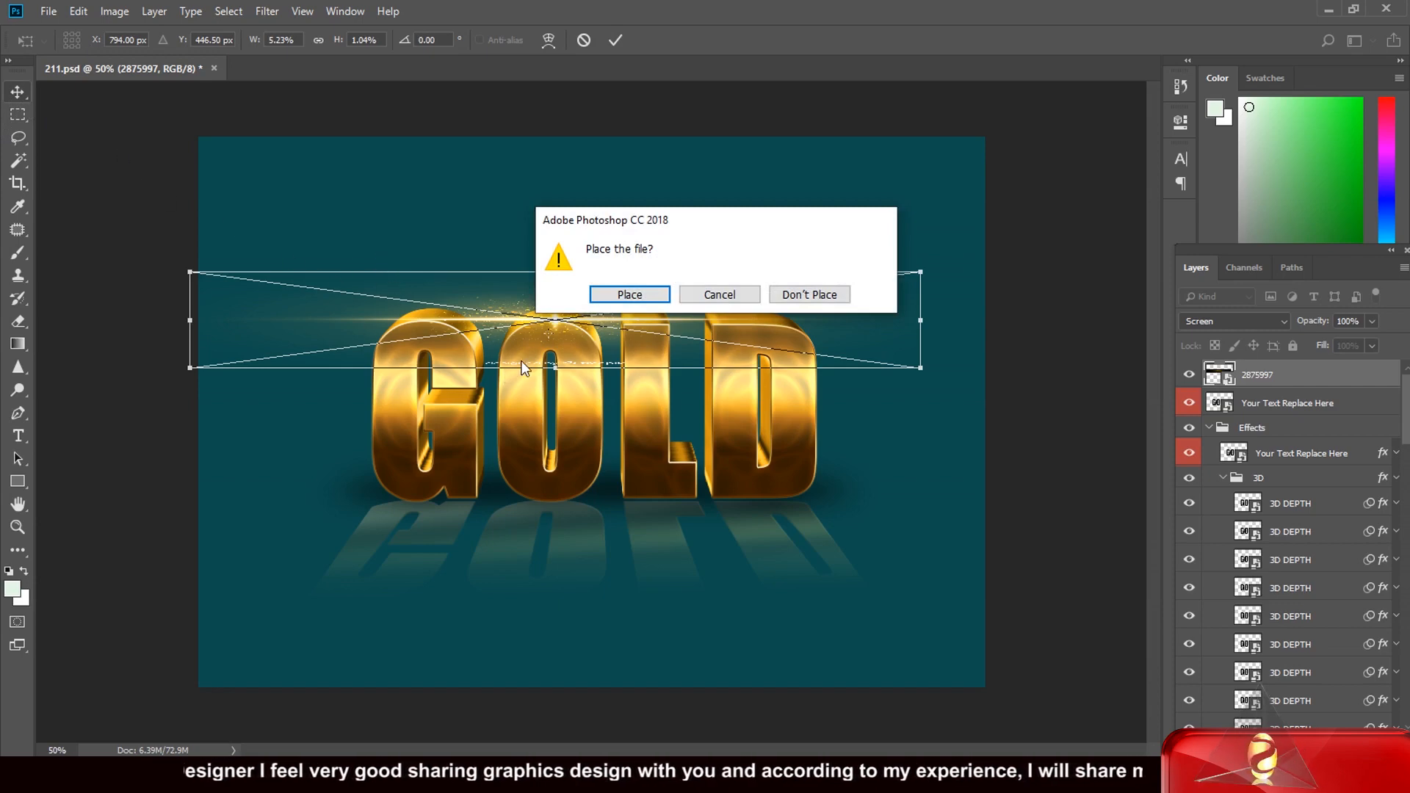
click(629, 294)
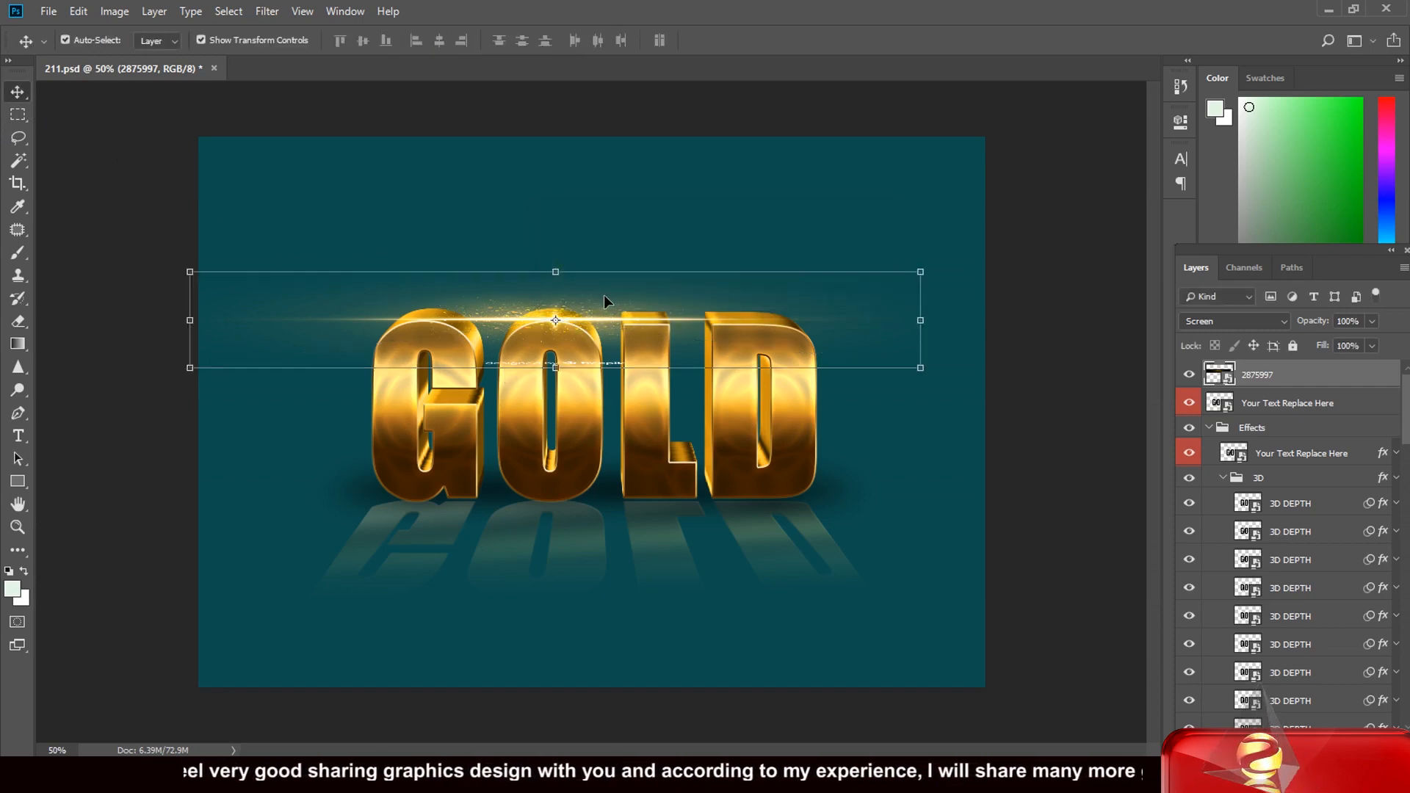
click(104, 135)
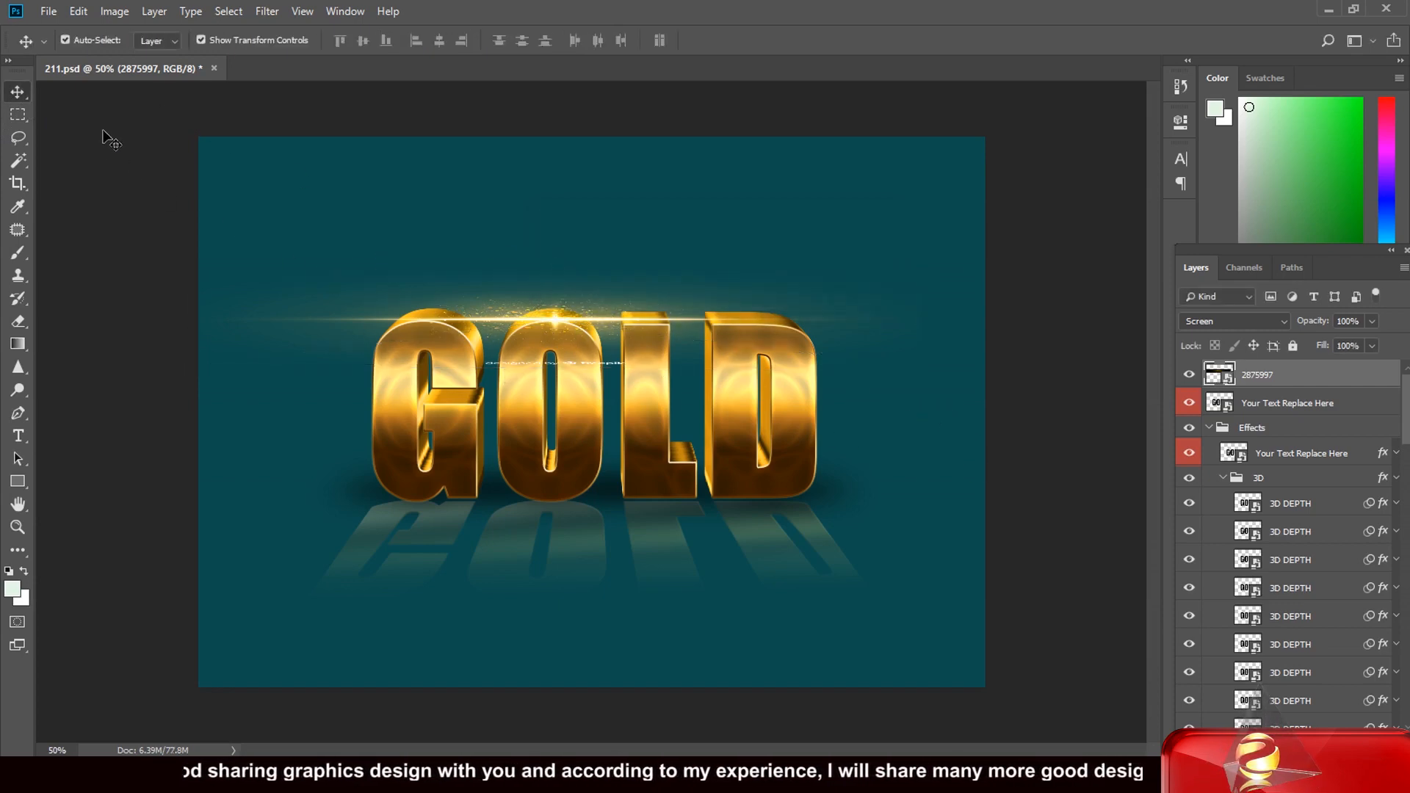
Step: Nudge the light flare down to a Y position of 426.50 px and apply the transform
click(554, 326)
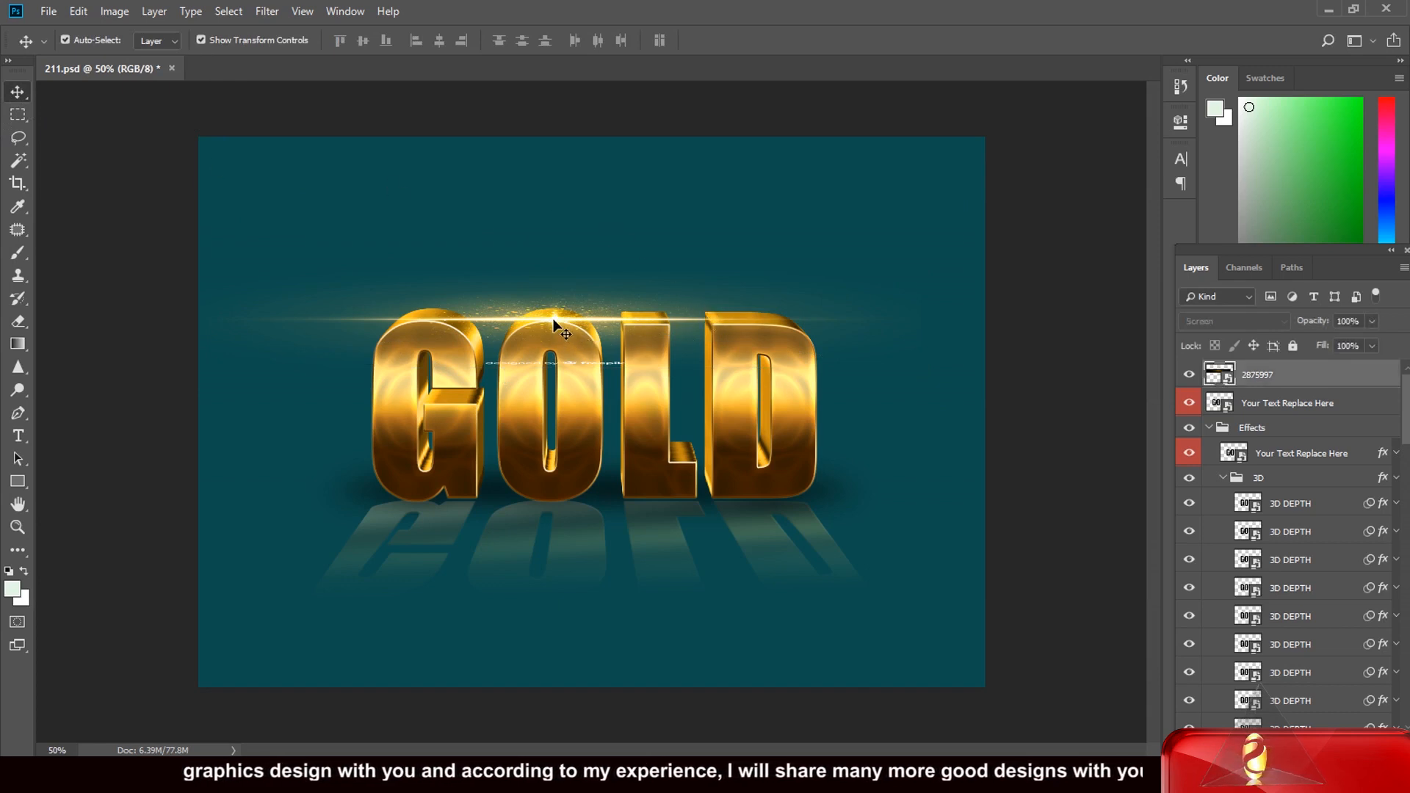
click(555, 324)
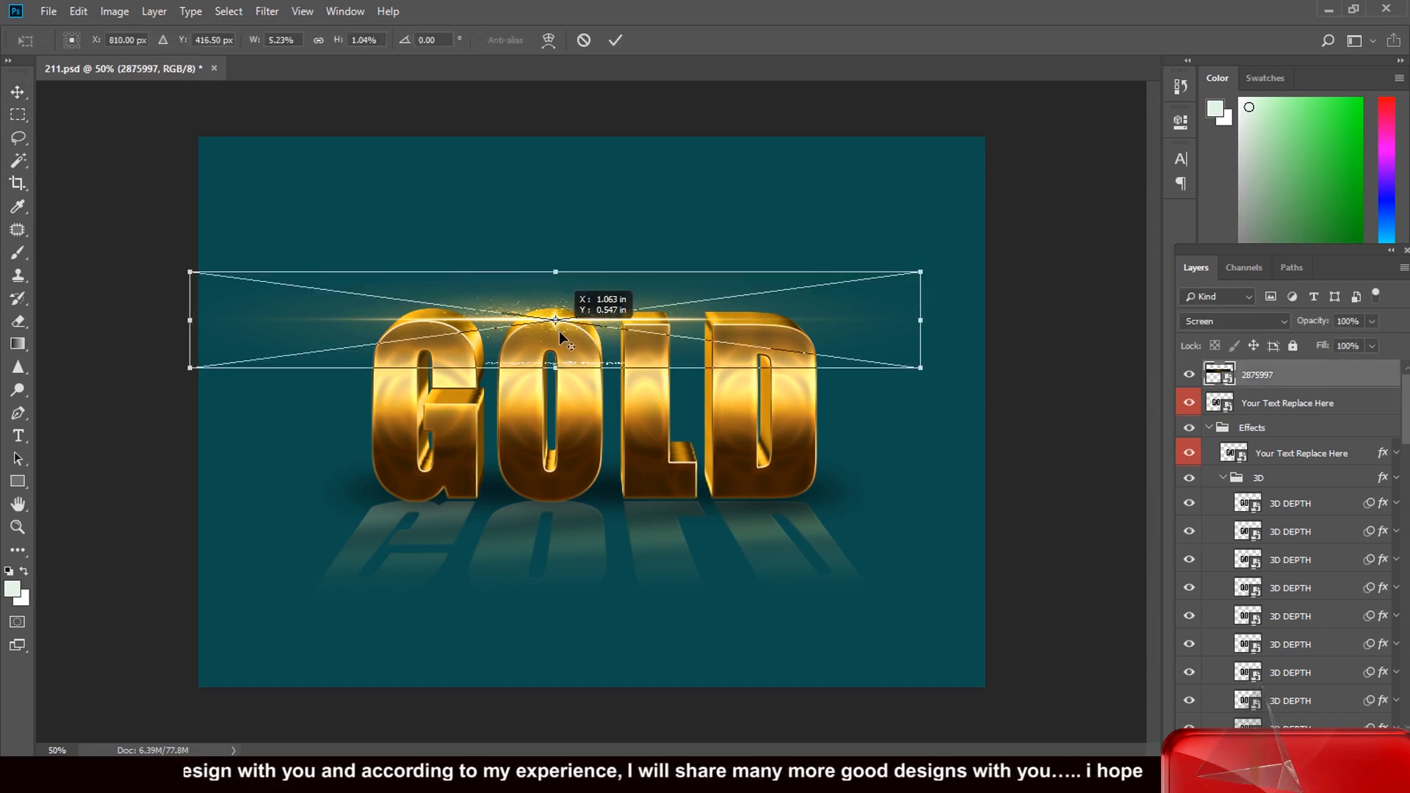
key(Down)
key(Down)
key(Down)
key(Down)
key(Down)
key(Down)
key(Down)
key(Down)
key(Down)
key(Down)
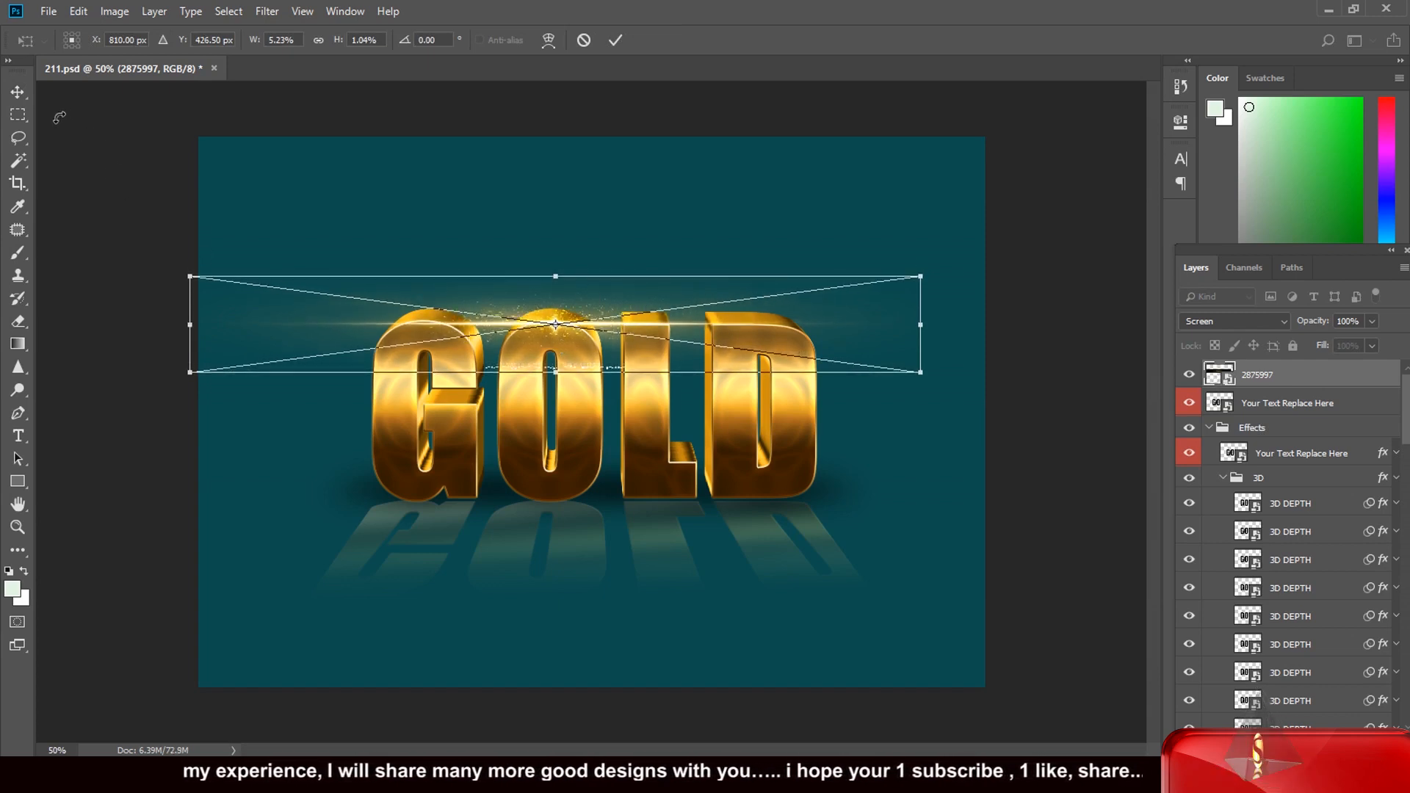
key(v)
key(Return)
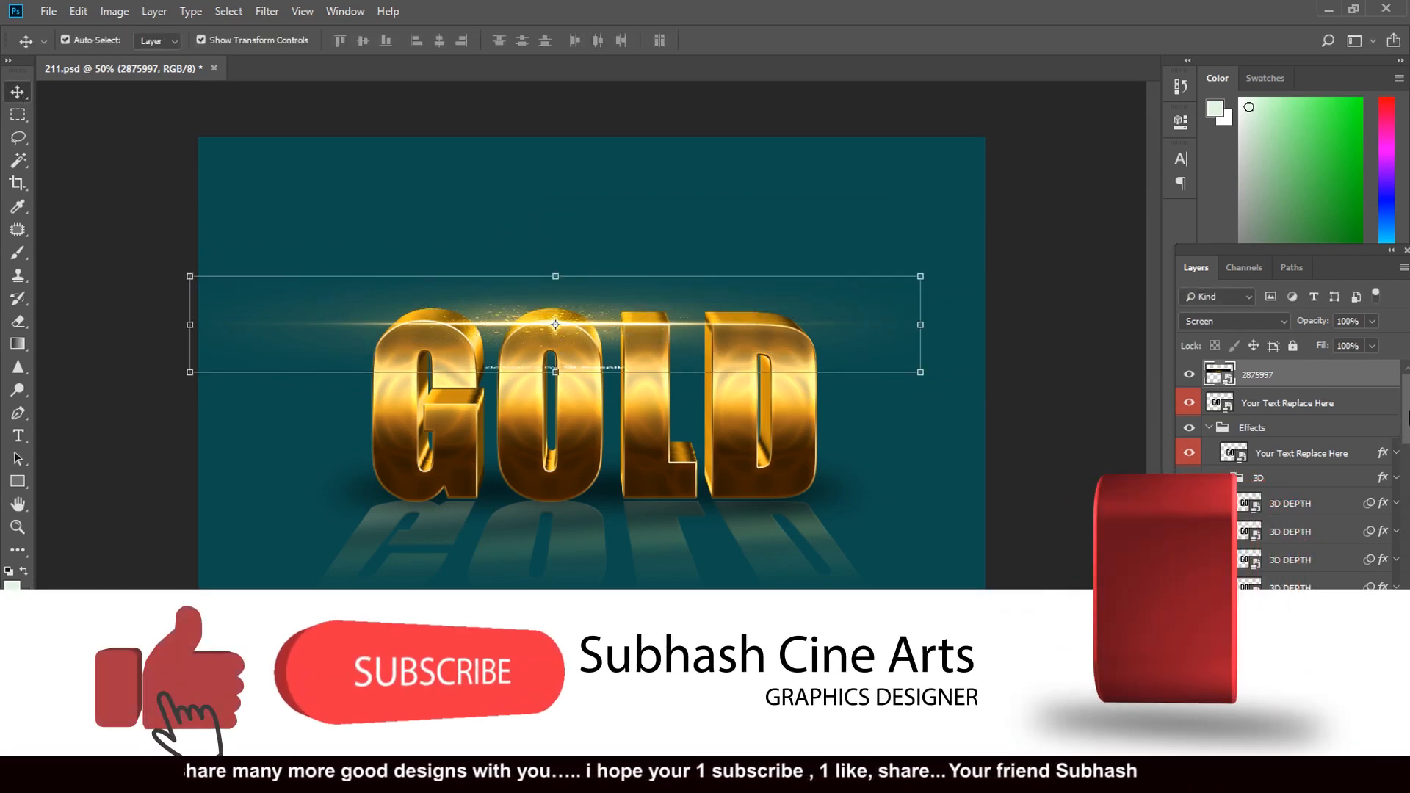
scroll(1293, 477, down, 3)
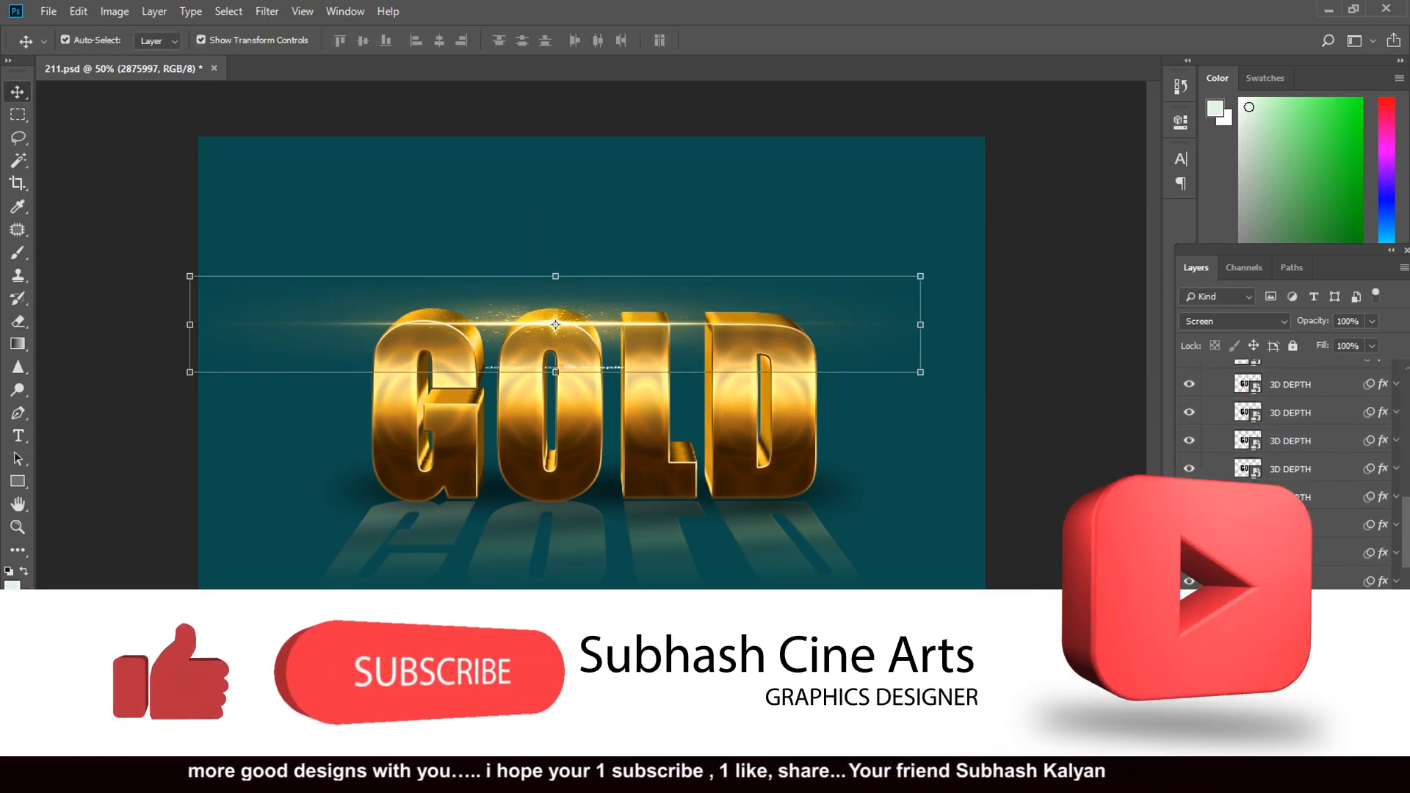